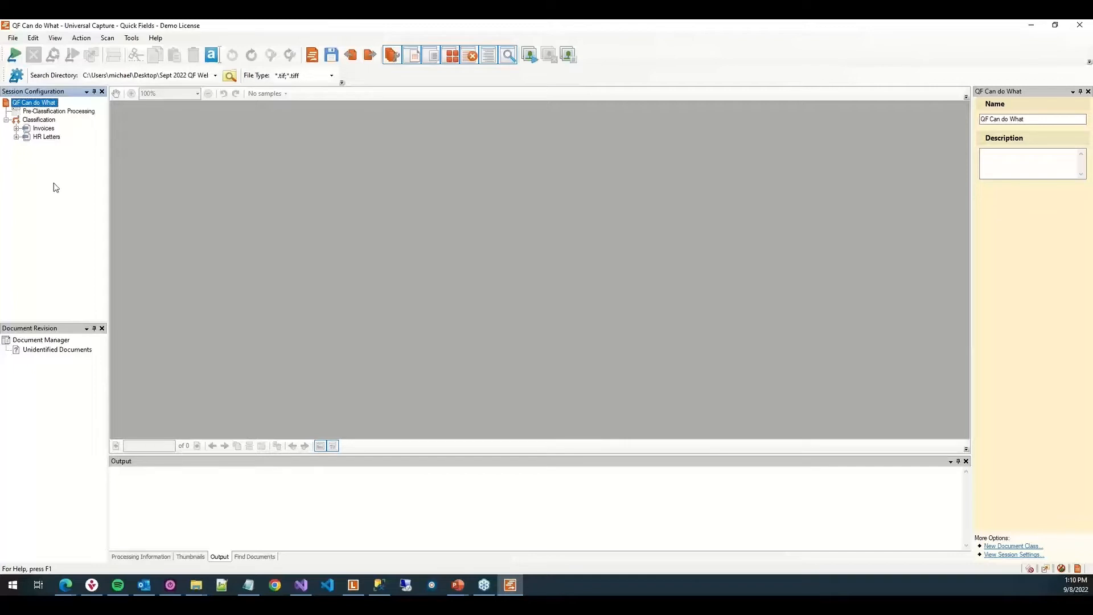
Review the session's pre-classification processing and the Invoices and HR Letters document classes, and expand the Invoices class.
left_click(51, 112)
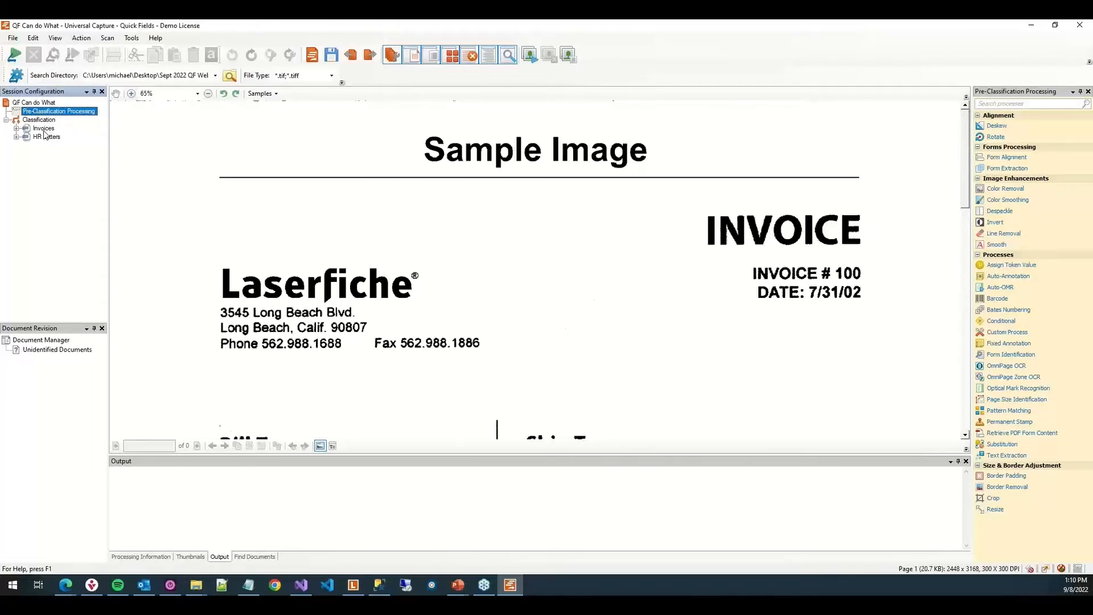
left_click(44, 130)
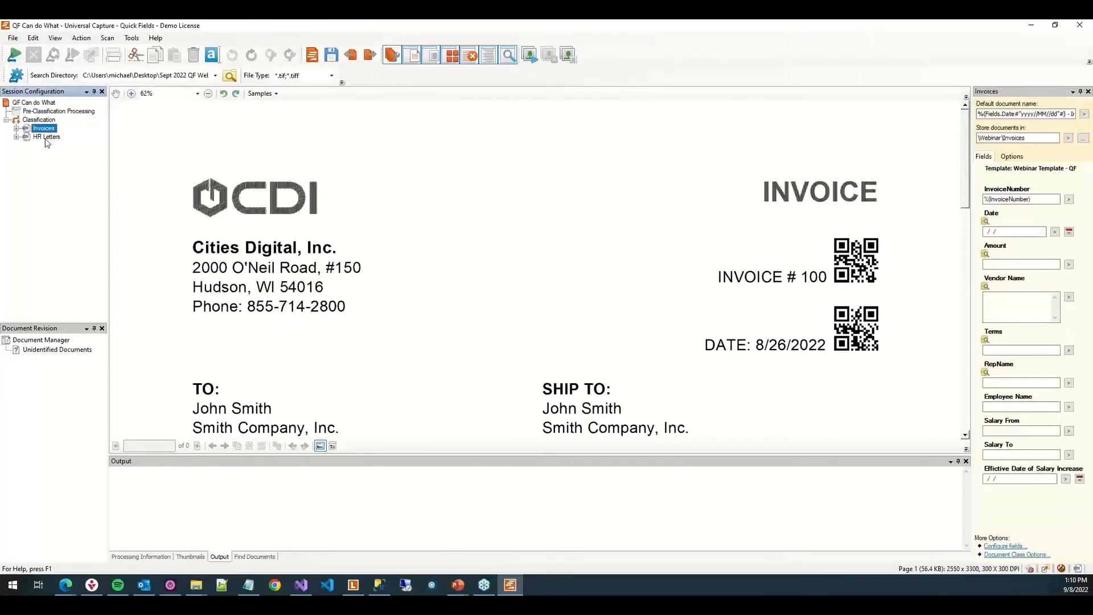
left_click(47, 138)
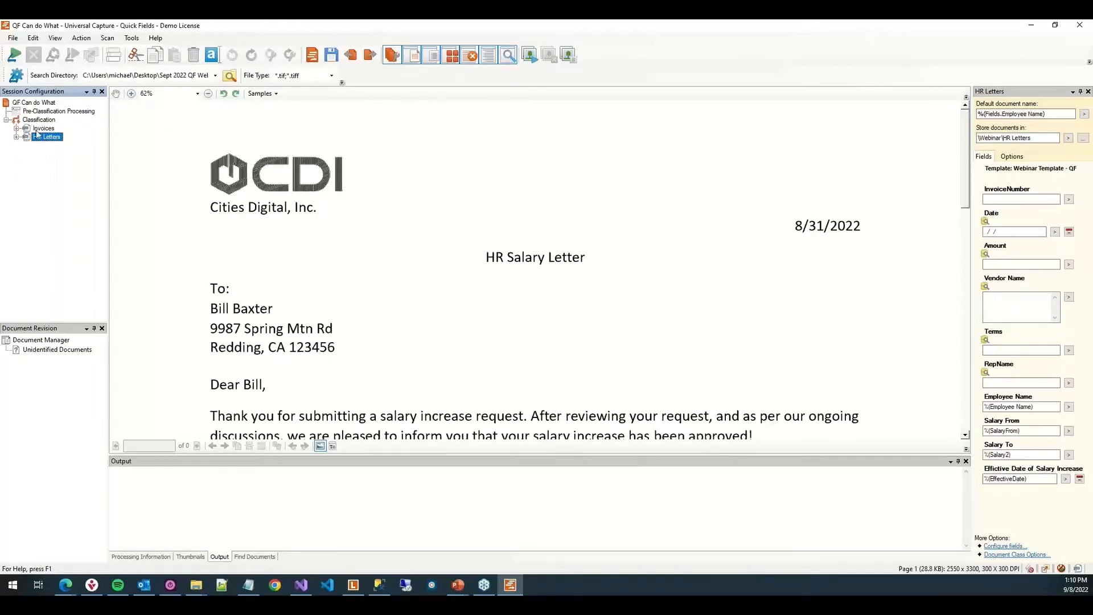
left_click(41, 128)
left_click(17, 129)
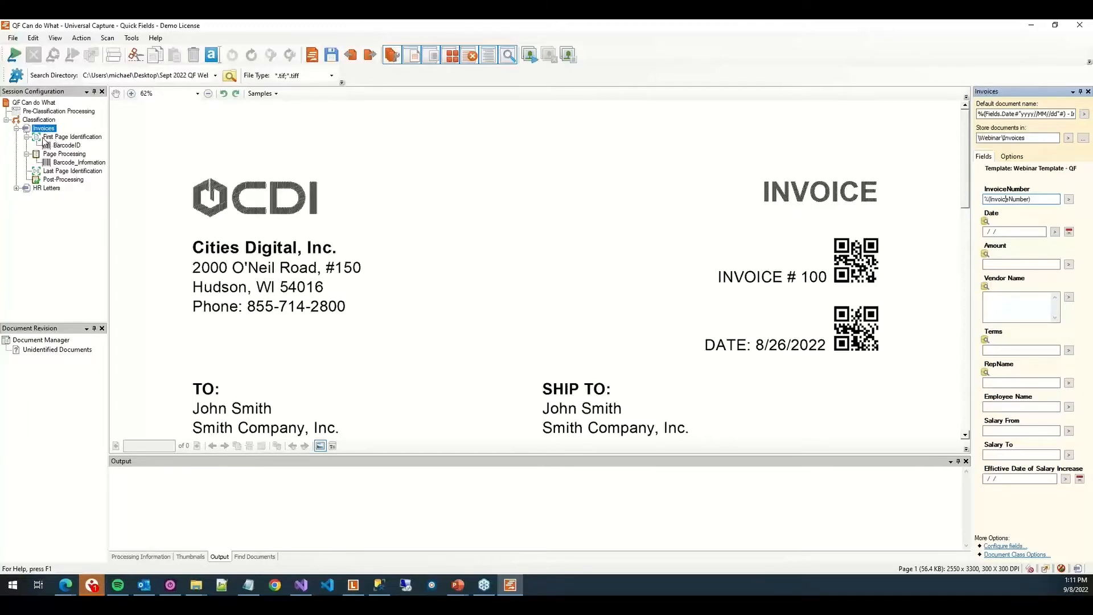
Adjust the BarcodeID process's QR ID Zone around the invoice number QR code to top 365, left 2107, height 224, width 296 pixels.
left_click(73, 138)
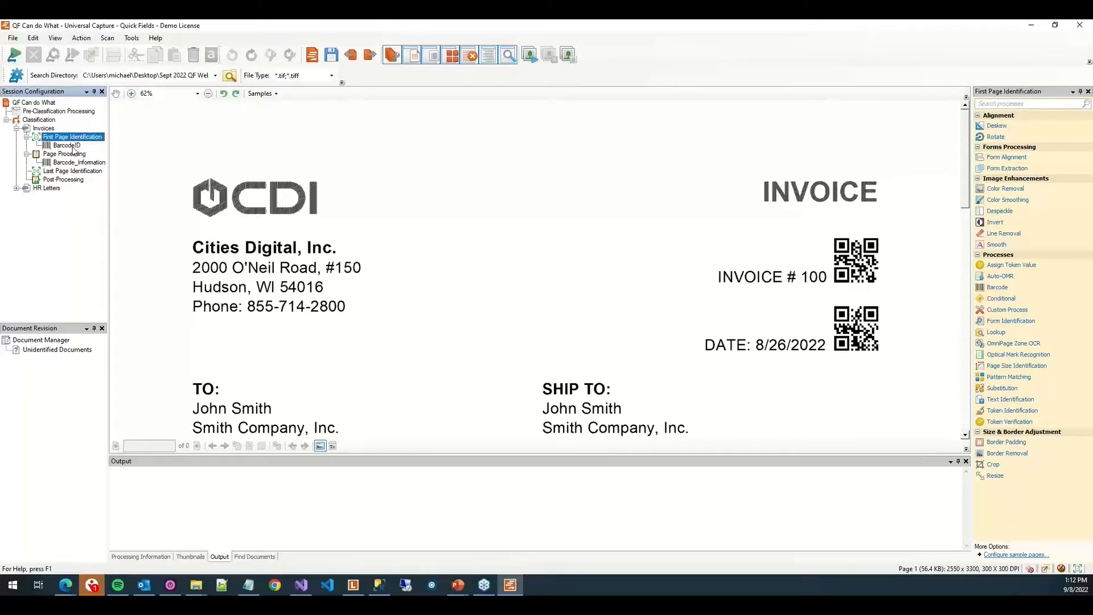
left_click(73, 149)
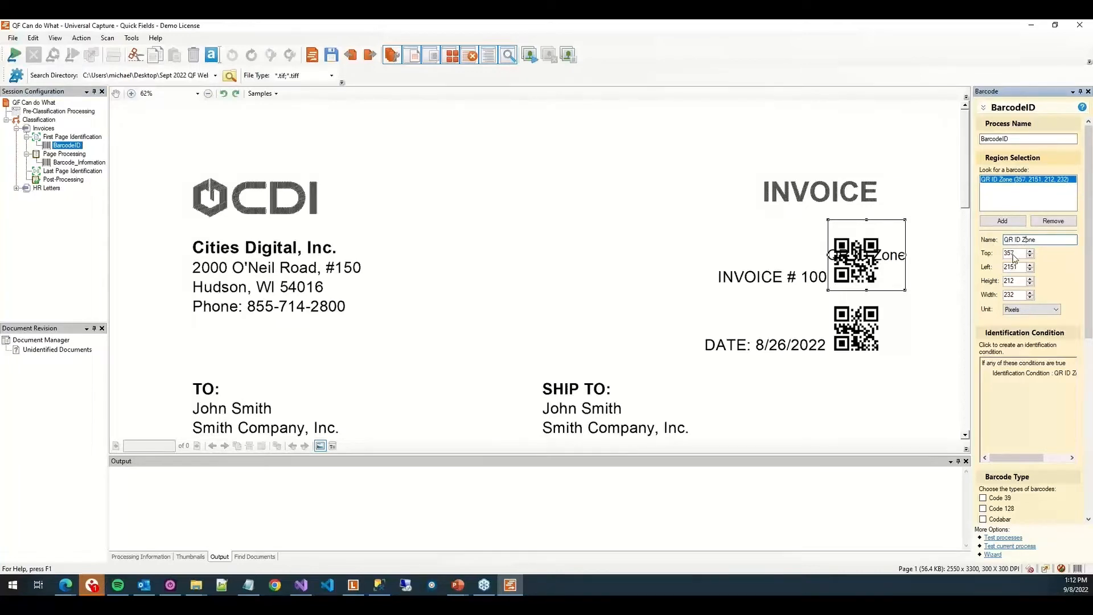
left_click_drag(860, 262, 837, 261)
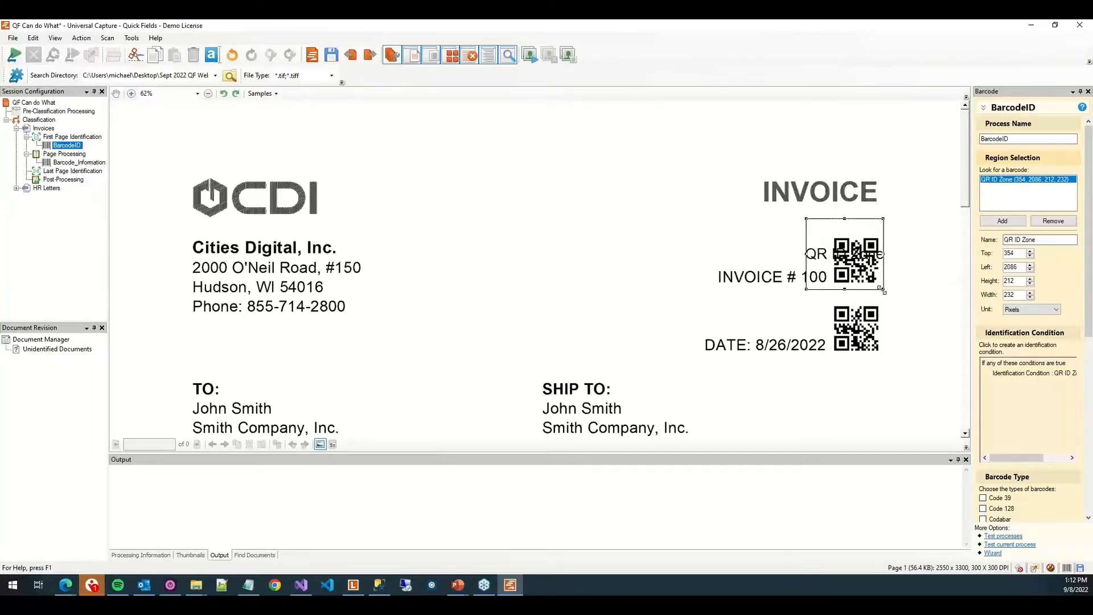
left_click_drag(883, 289, 905, 294)
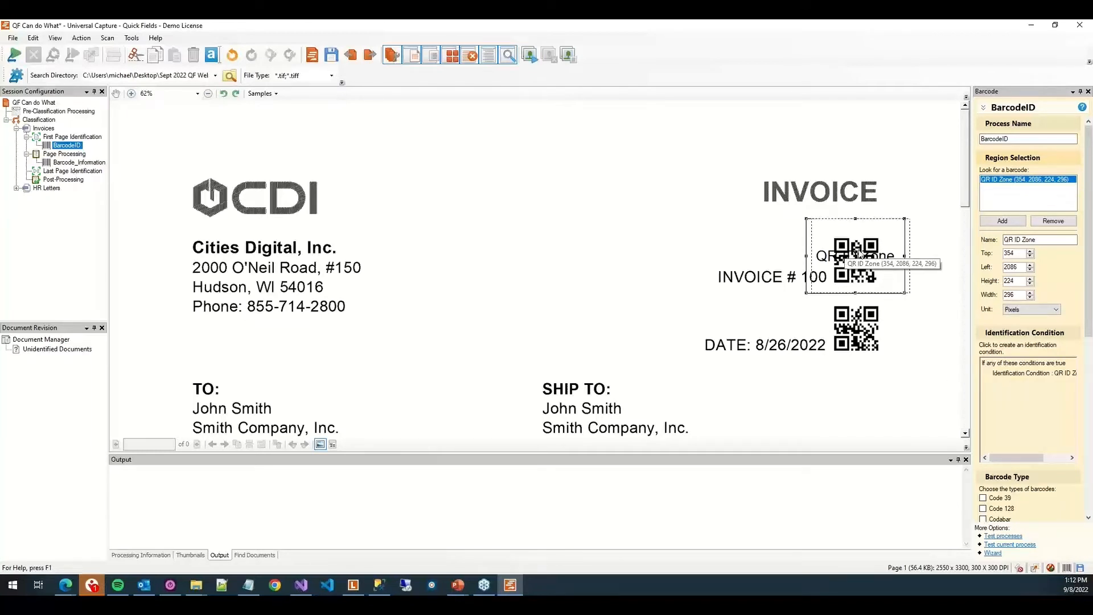
left_click_drag(848, 246, 856, 250)
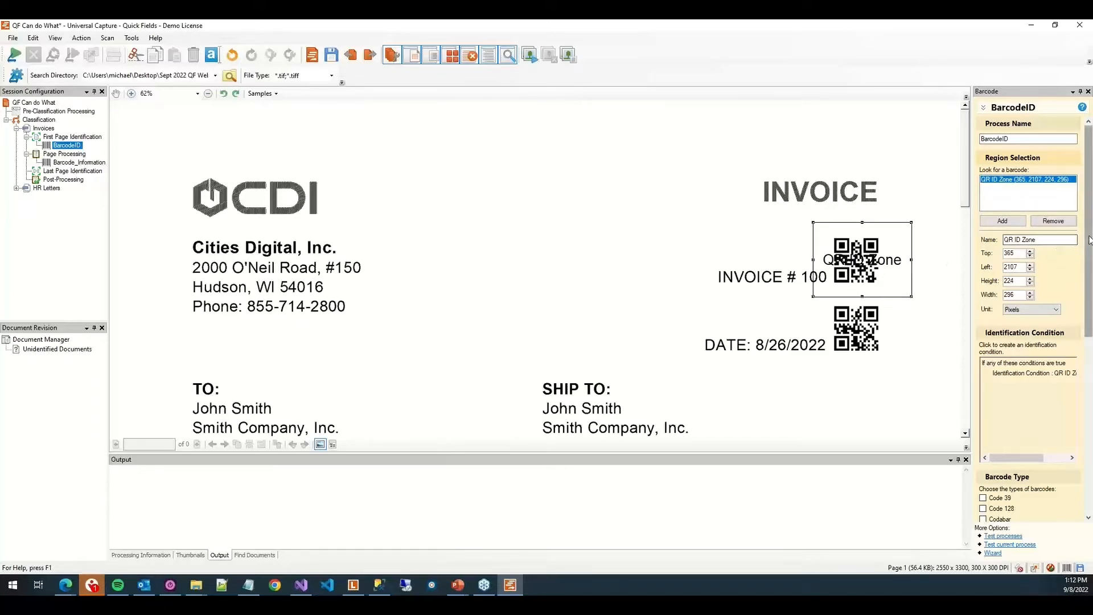
Check the BarcodeID barcode type, direction and length settings, and test the processes on the sample invoice.
scroll(1058, 245, "down", 2)
scroll(1035, 318, "down", 10)
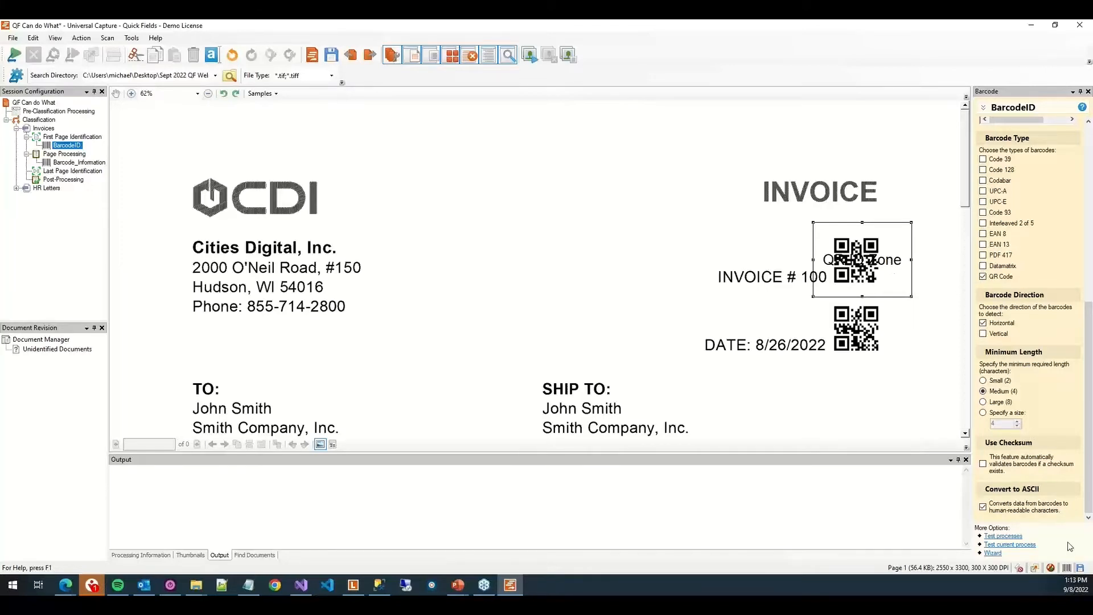
left_click(1004, 536)
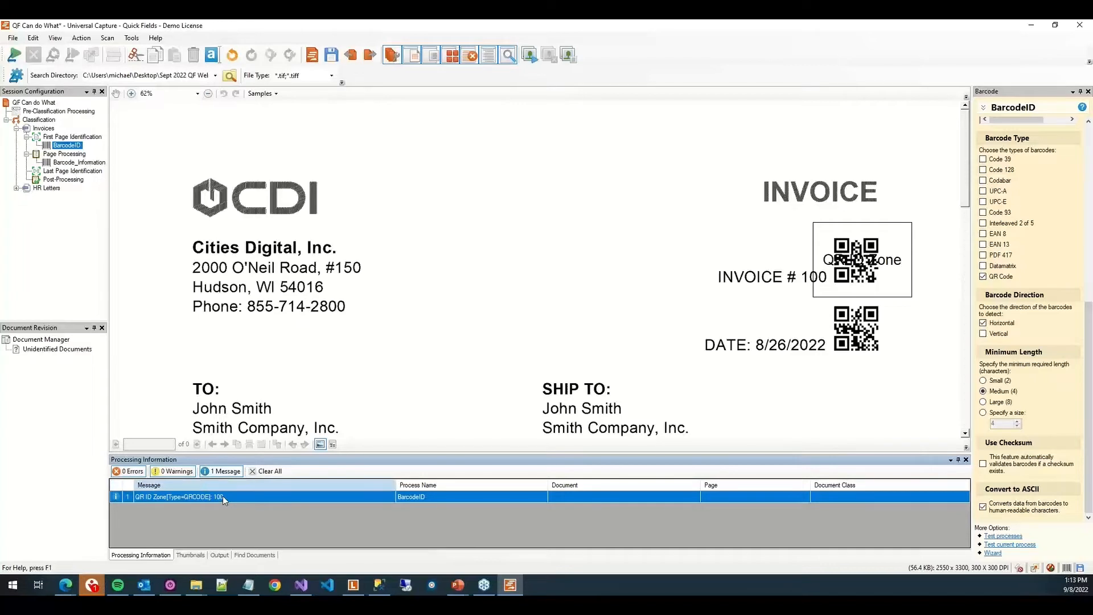
mouse_move(820, 279)
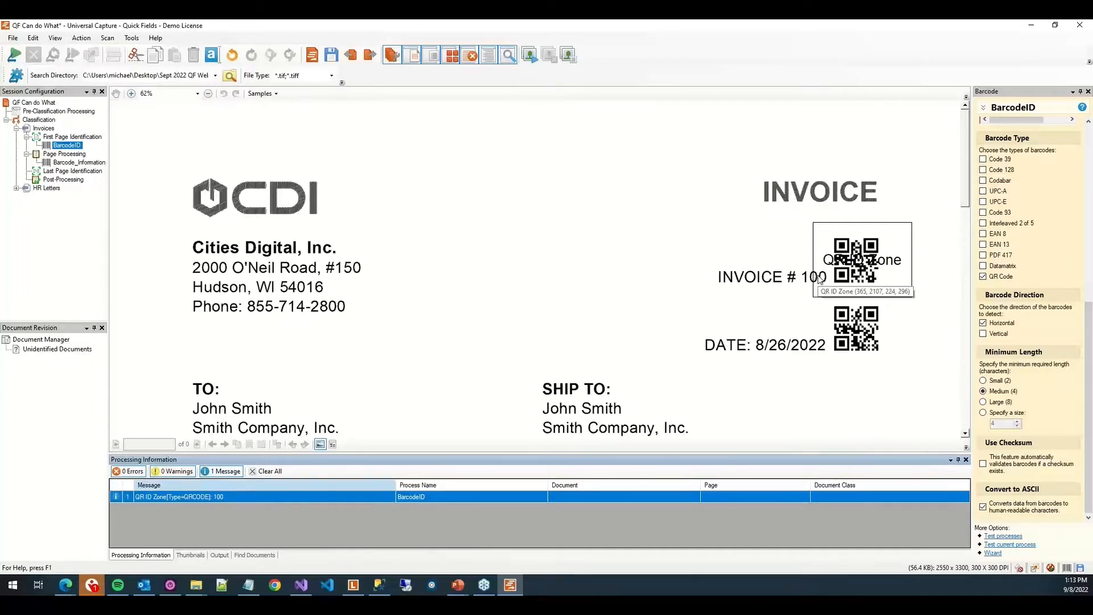
Examine the Invoices class's page processing, the Barcode_Information zones and barcode settings, and the last page identification options.
left_click(79, 154)
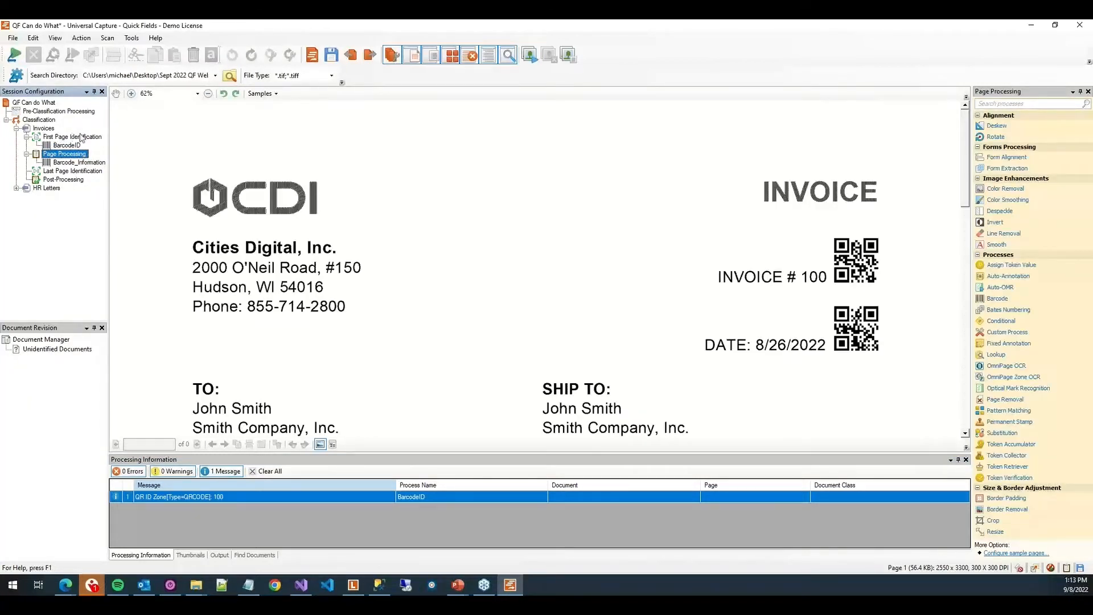
left_click(67, 145)
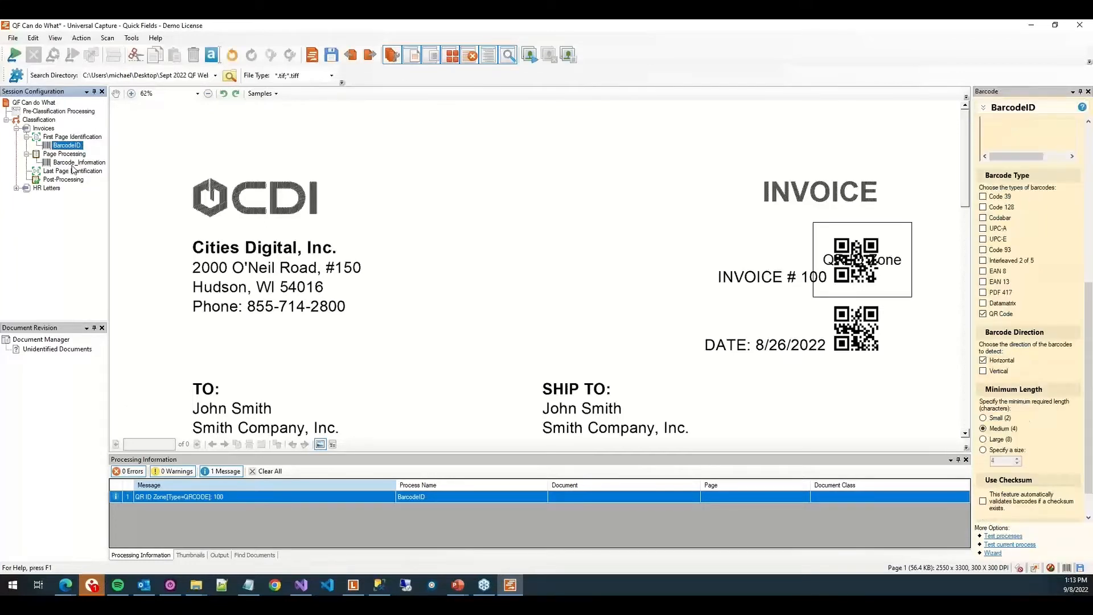
left_click(74, 164)
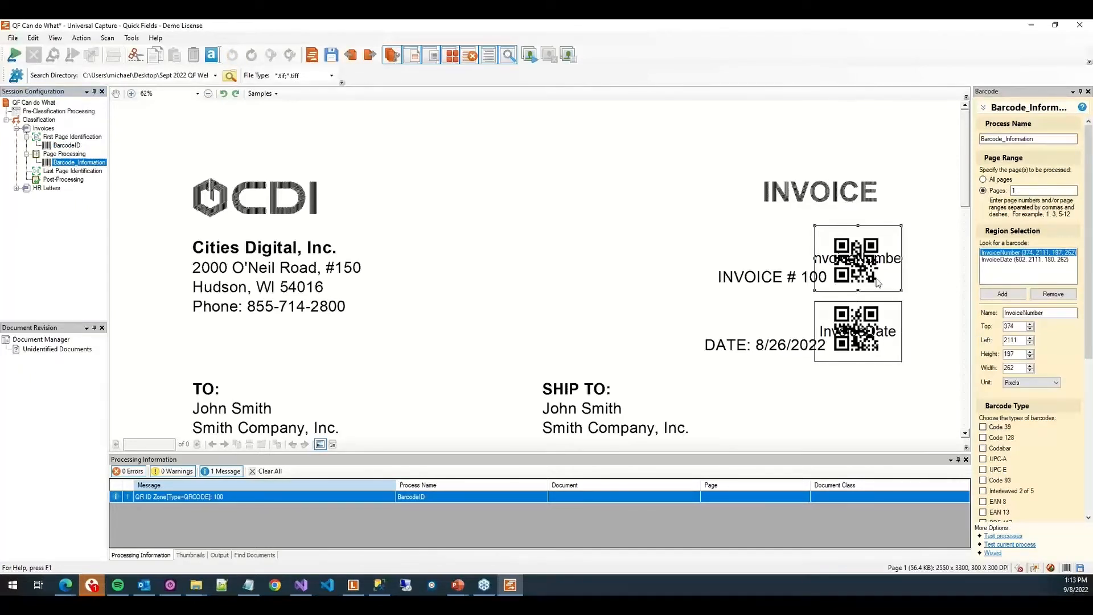
scroll(1078, 350, "down", 5)
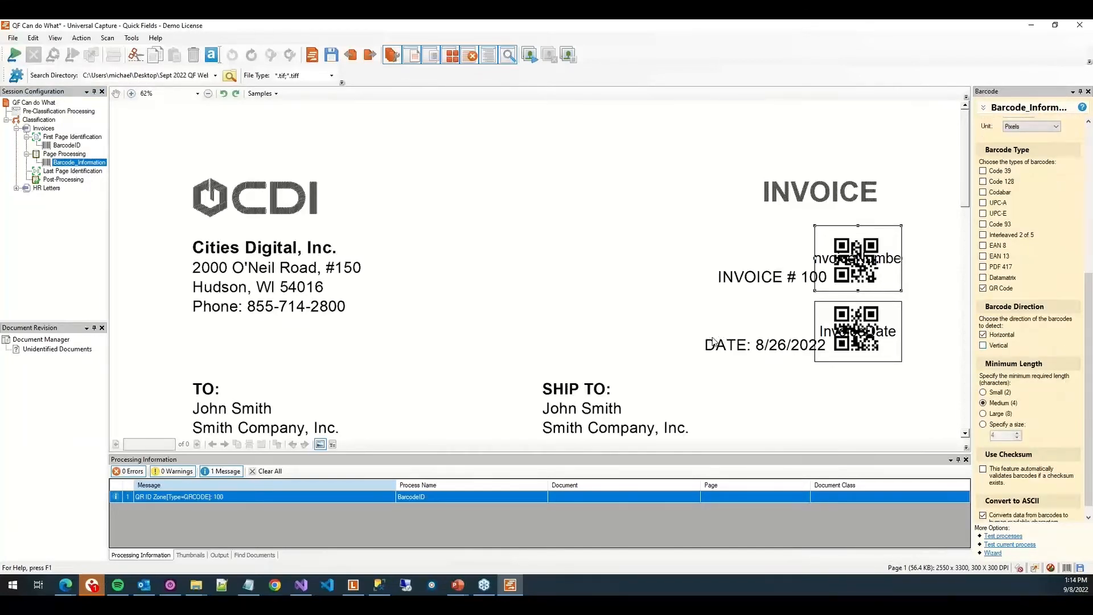
left_click(75, 171)
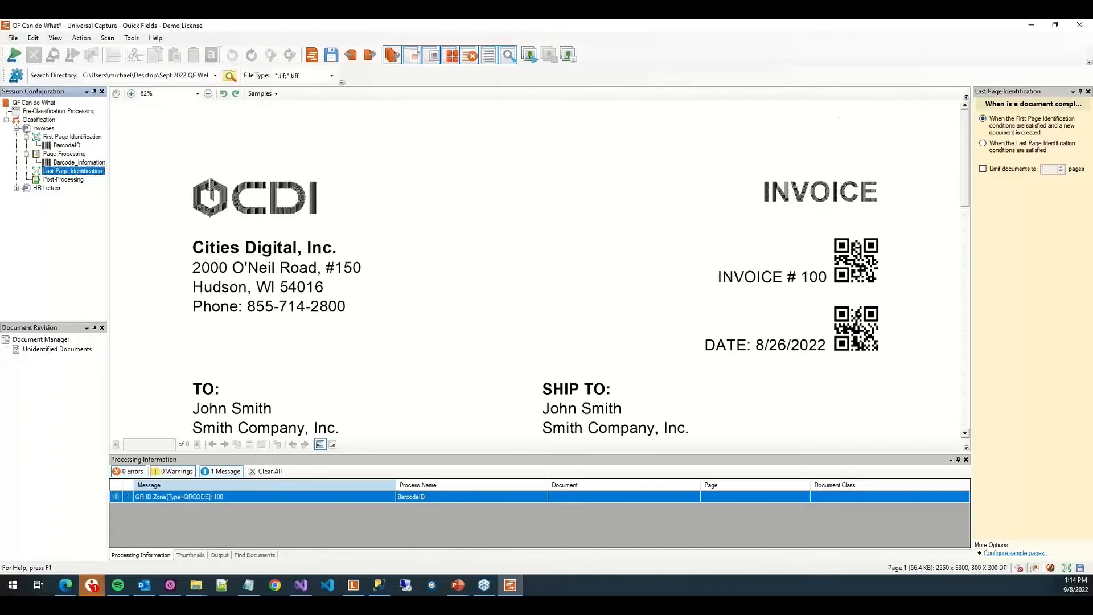
Open the field configuration for the Invoices class and enlarge the dialog to show all assigned template fields.
left_click(45, 128)
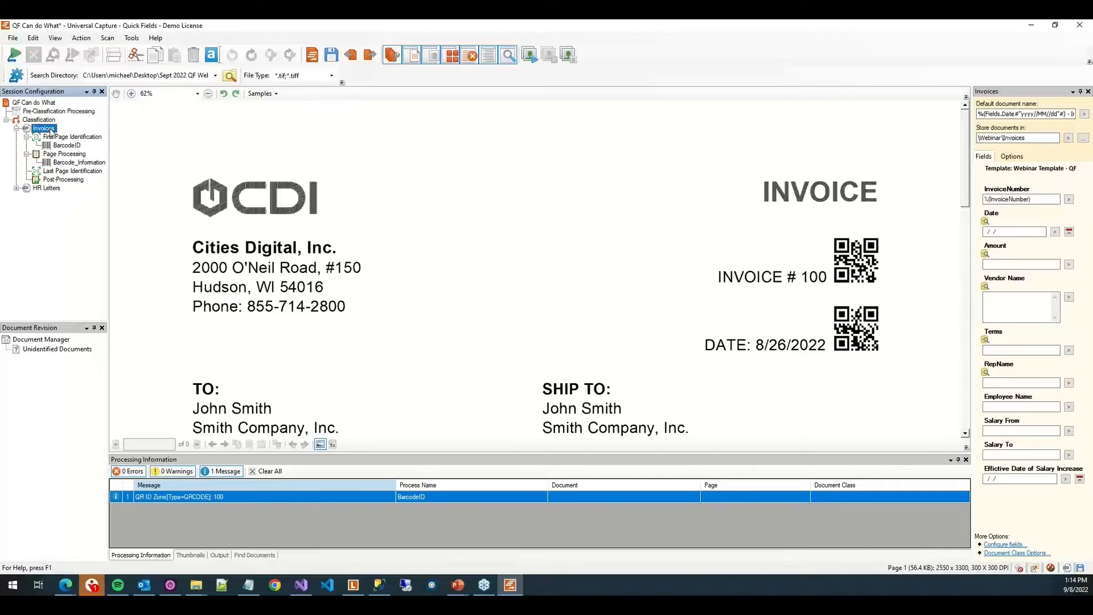
left_click(114, 57)
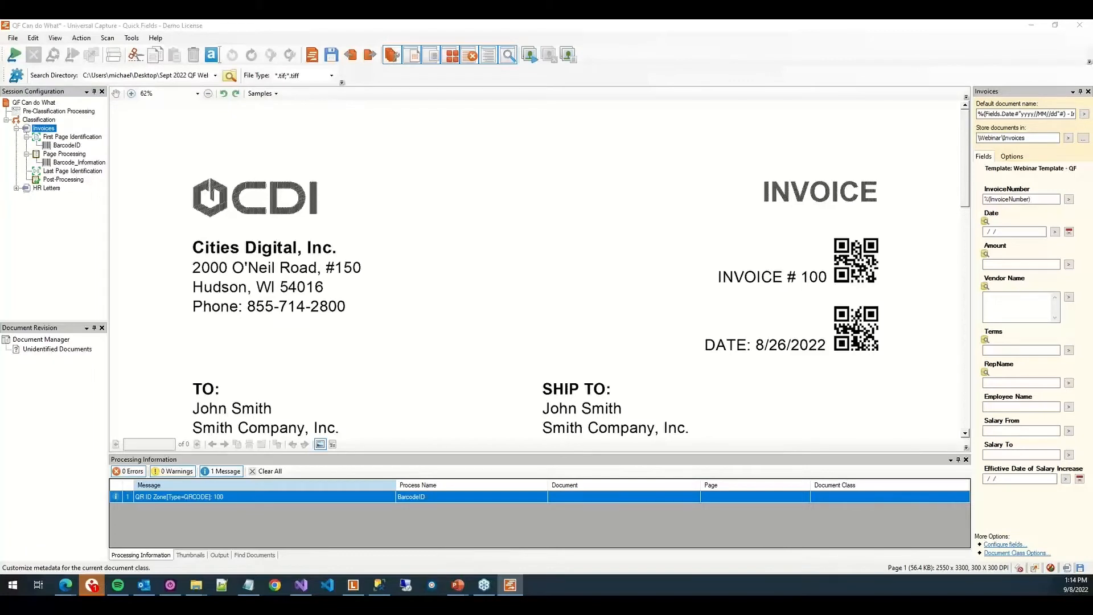
left_click_drag(2, 102, 550, 102)
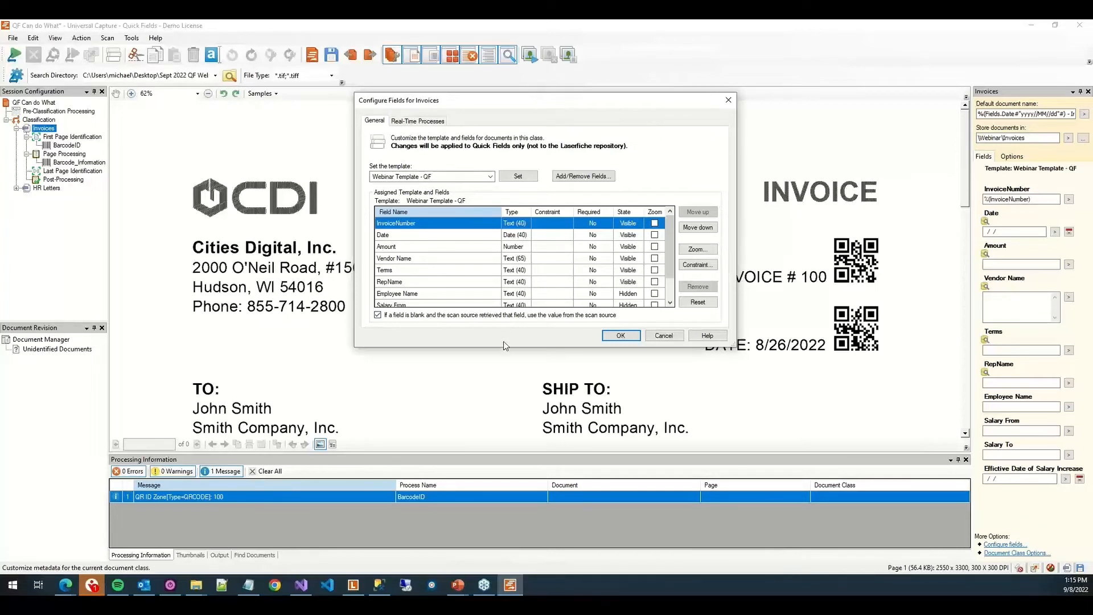
left_click_drag(503, 348, 517, 394)
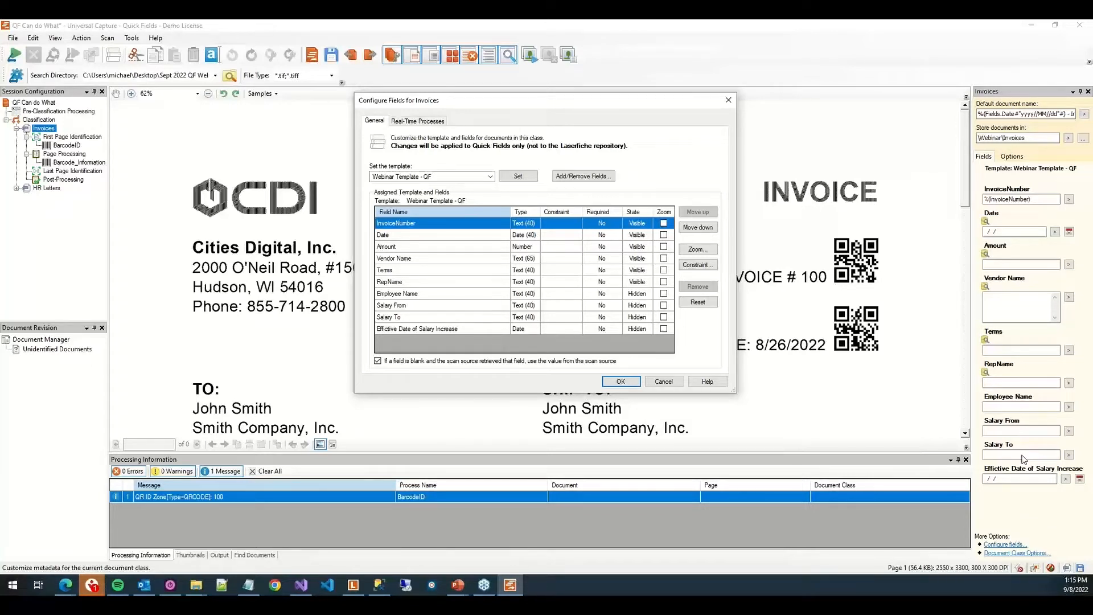
Review the Invoices class's real-time processes, including the process types that can be added and the Field Lookup's summary and source.
left_click(427, 125)
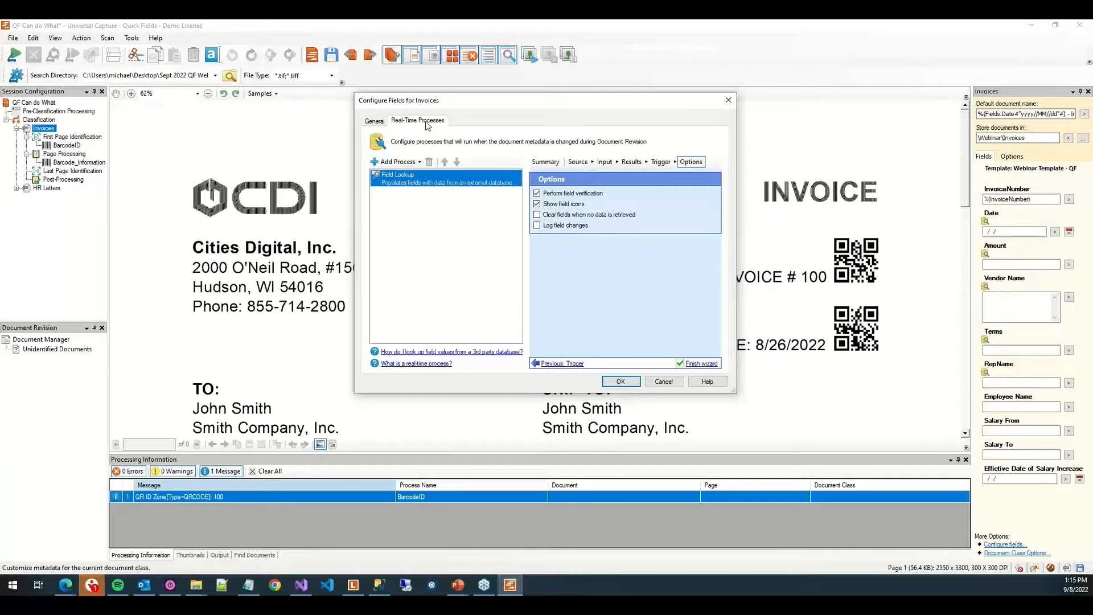
left_click(420, 161)
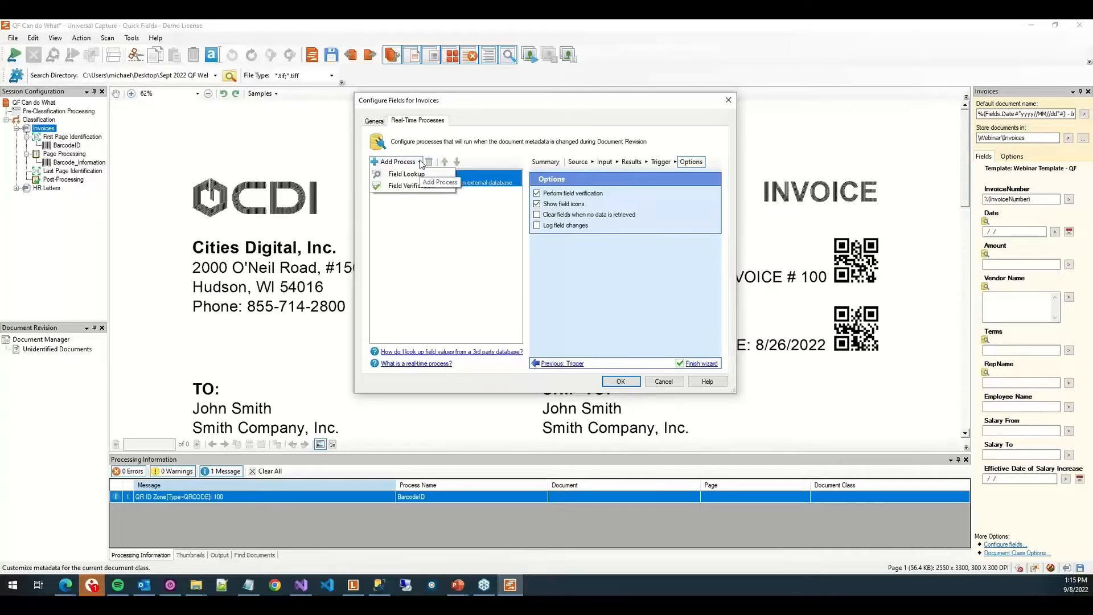
left_click(420, 162)
left_click(420, 161)
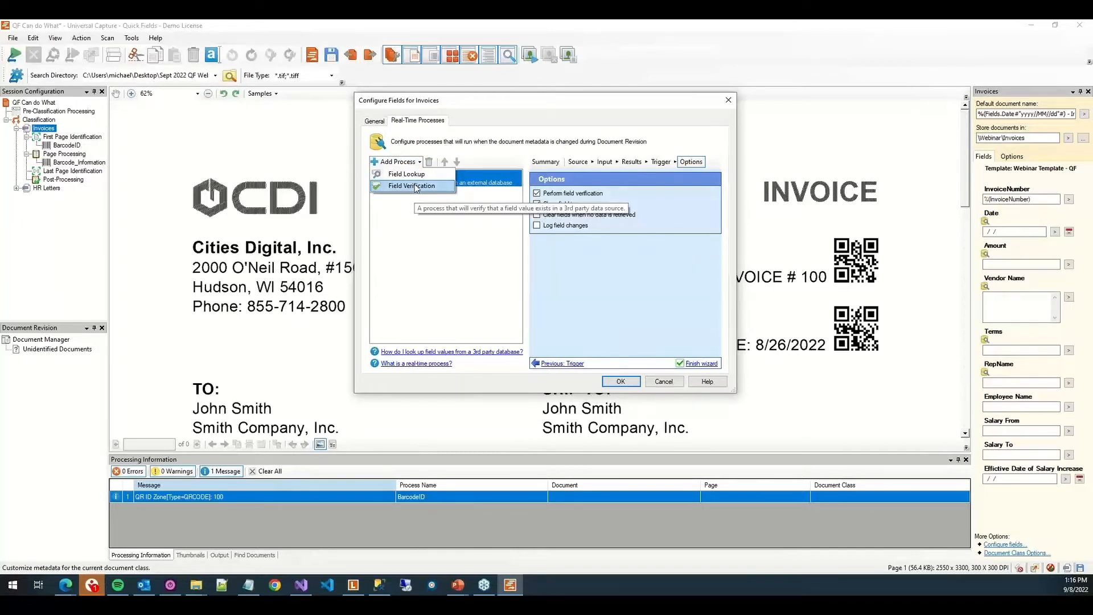
left_click(504, 182)
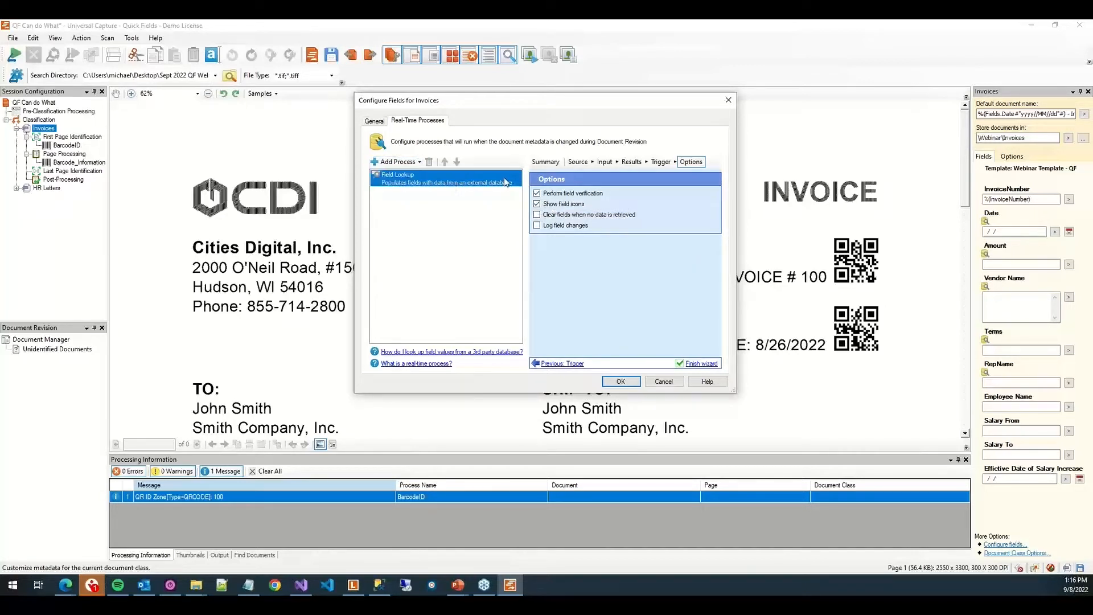
left_click(533, 163)
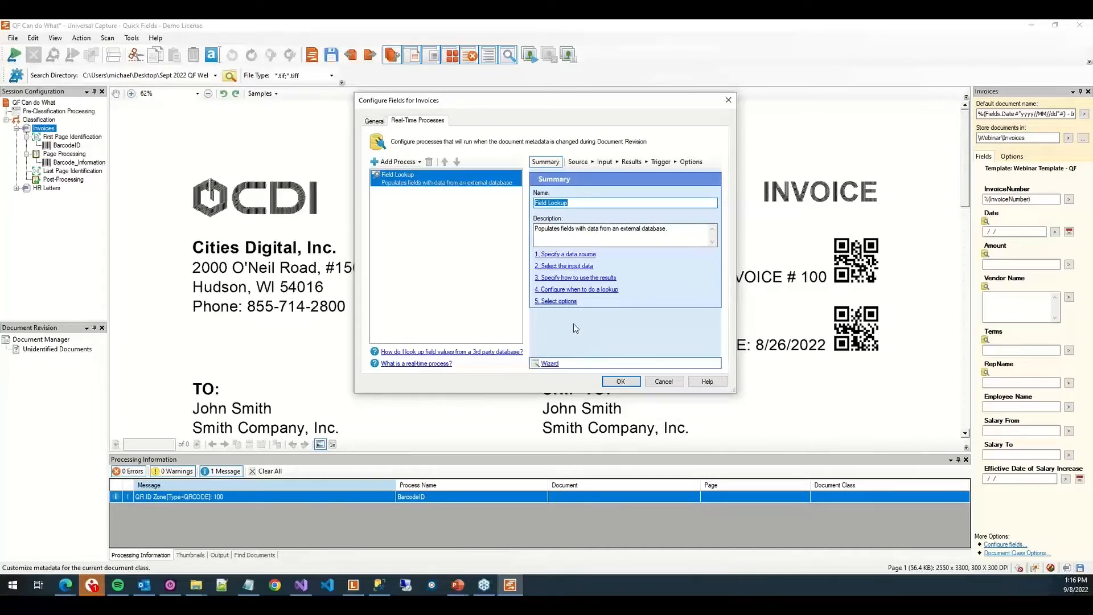
left_click(577, 164)
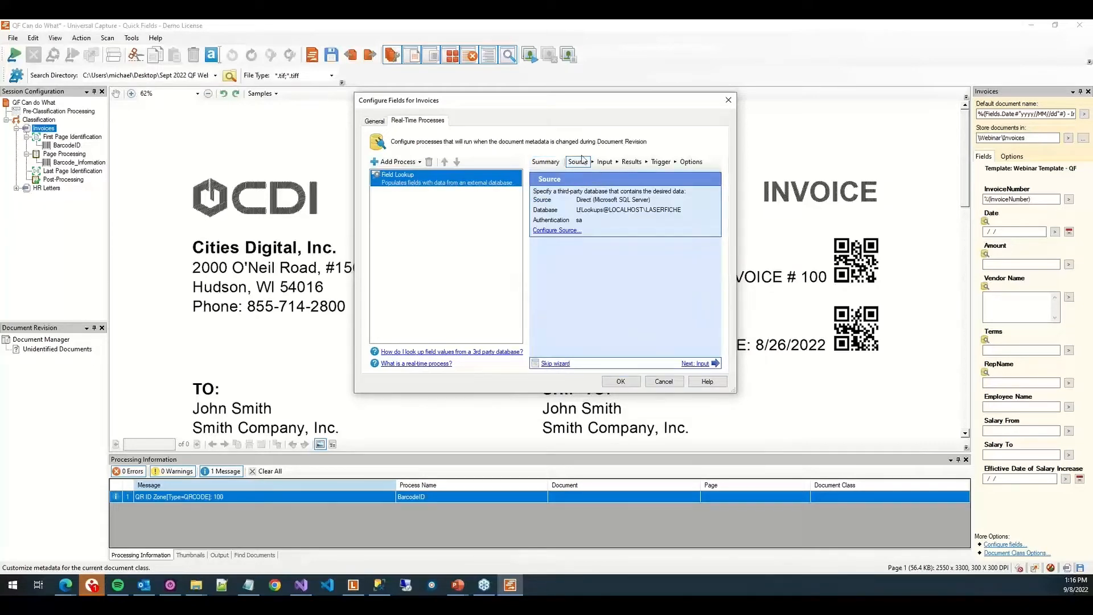
Walk through the Field Lookup's data source wizard, reviewing connection type, driver, server, database and authentication, and cancel it without changes.
left_click(567, 230)
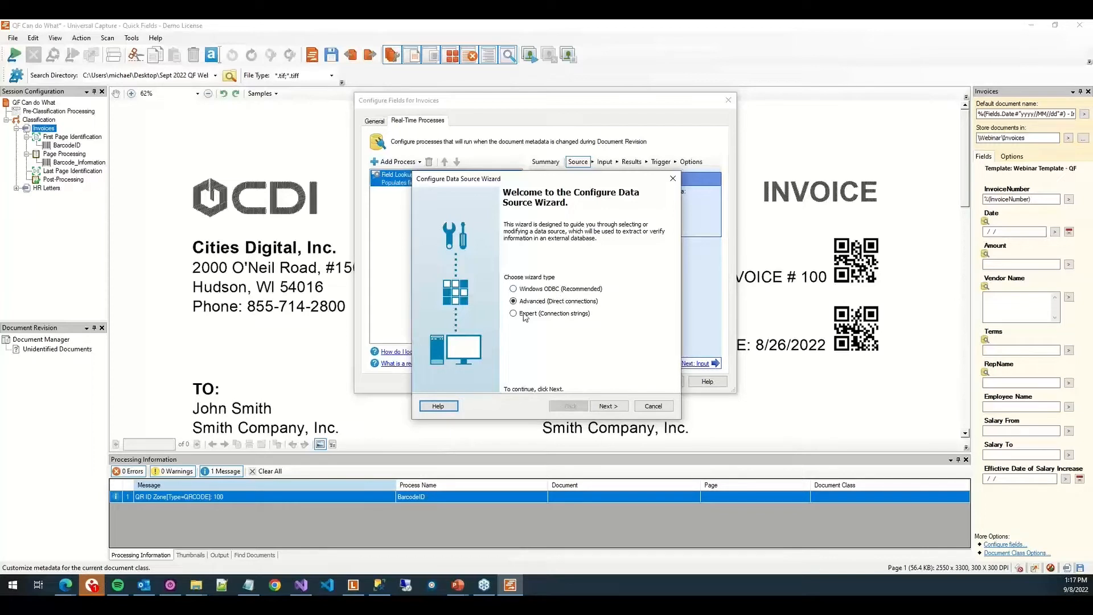
left_click(605, 407)
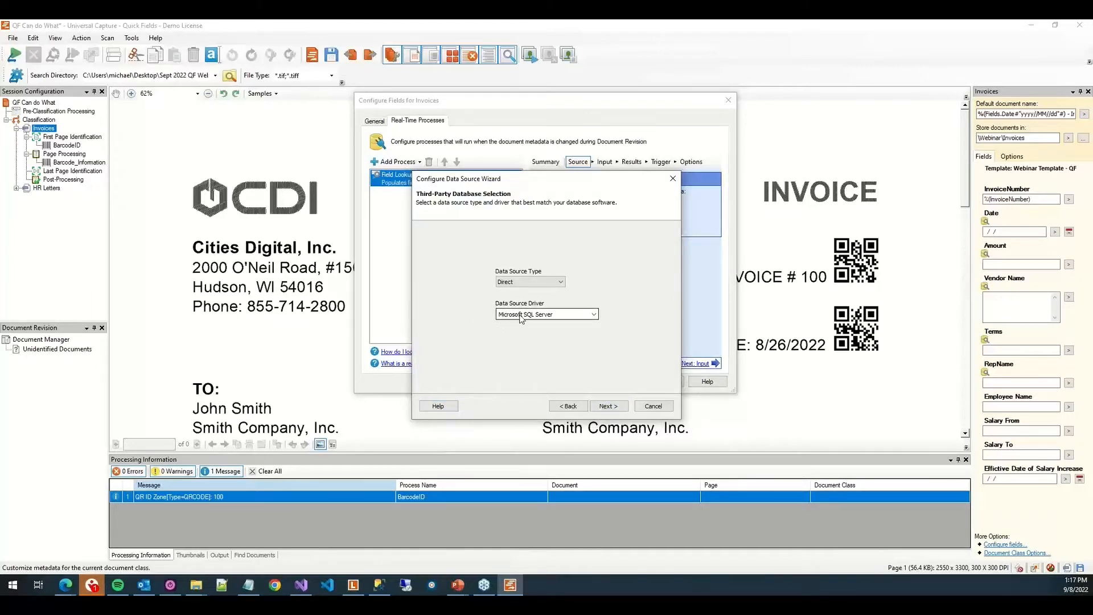
left_click(593, 314)
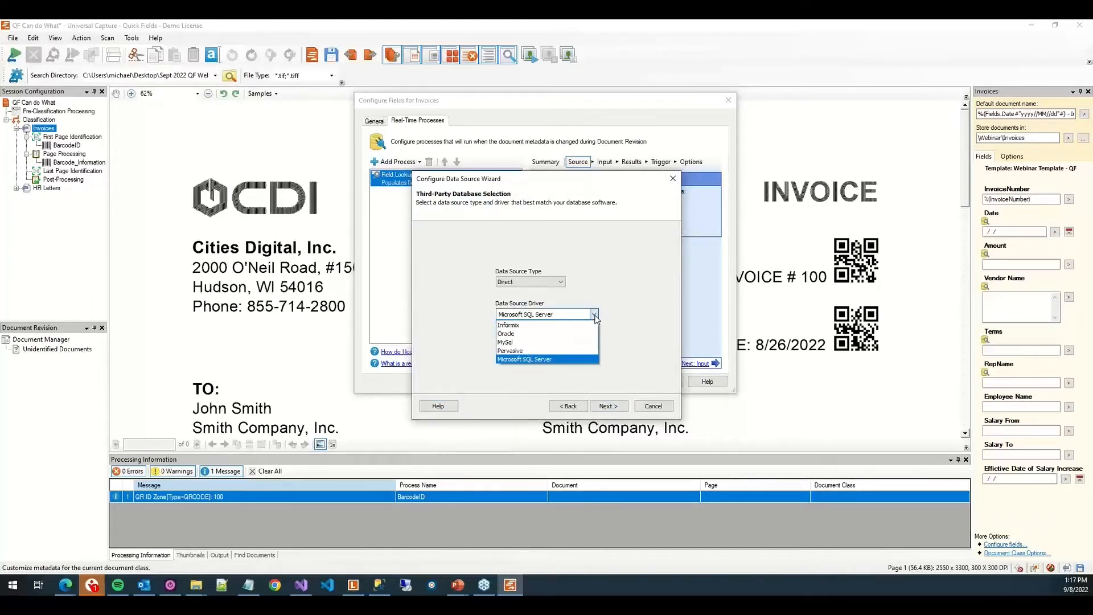
left_click(595, 358)
left_click(609, 406)
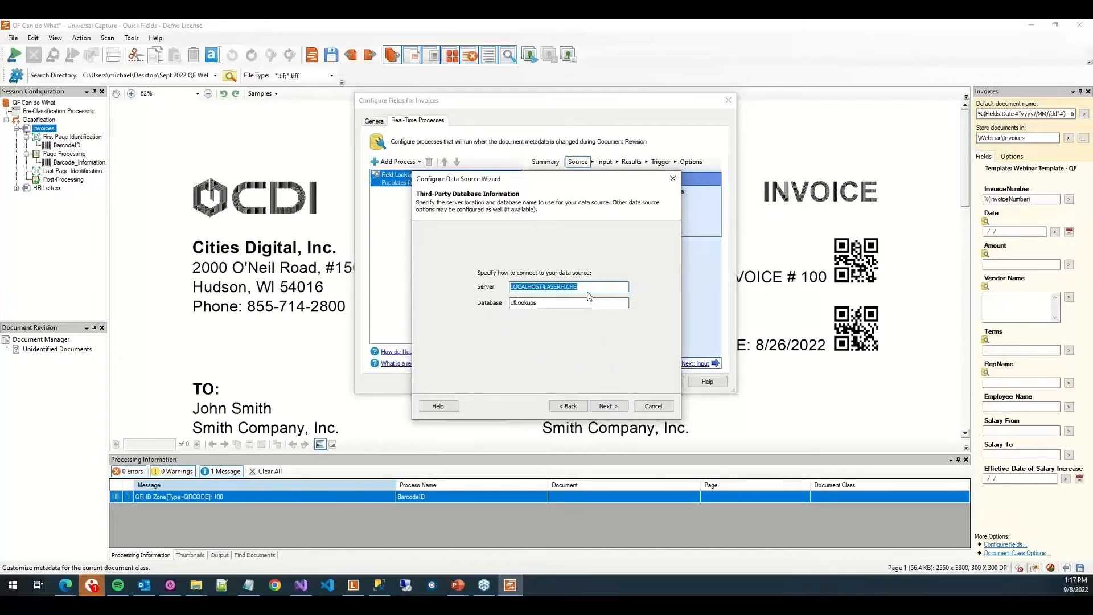
left_click(537, 303)
left_click(607, 405)
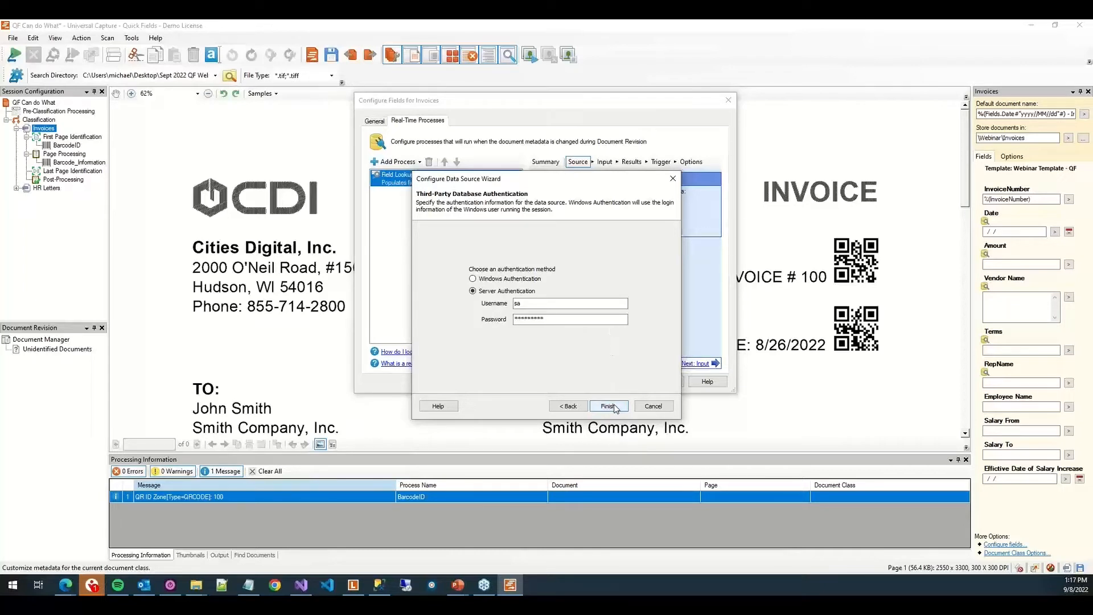
left_click(648, 405)
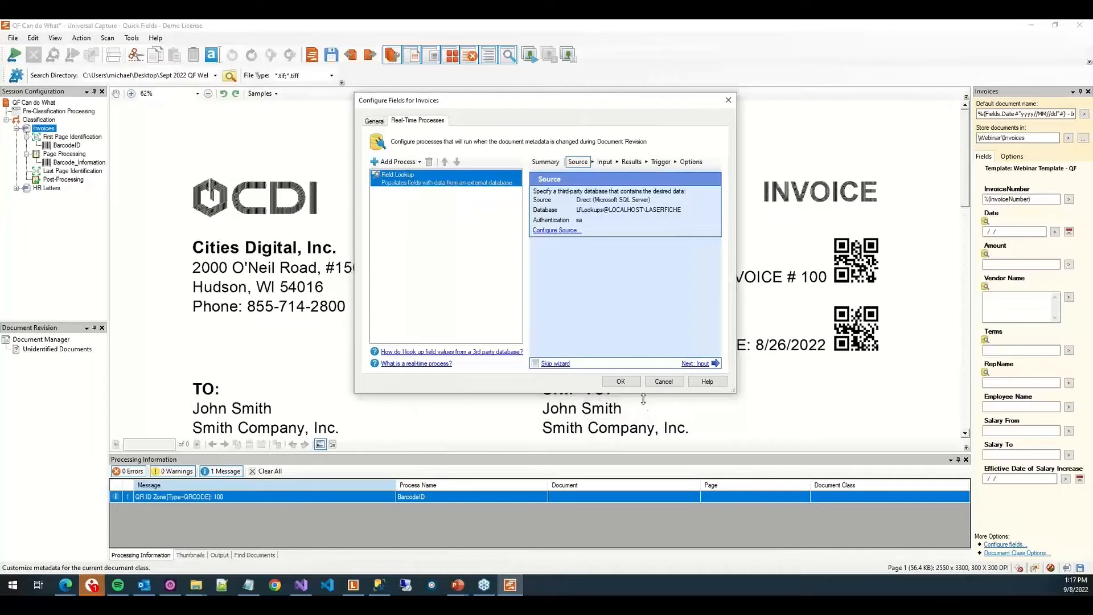
Review the Field Lookup's input settings, including the query methods, the Webinar_QF_Lookup_Data table and the InvoiceNumber column match.
left_click(604, 163)
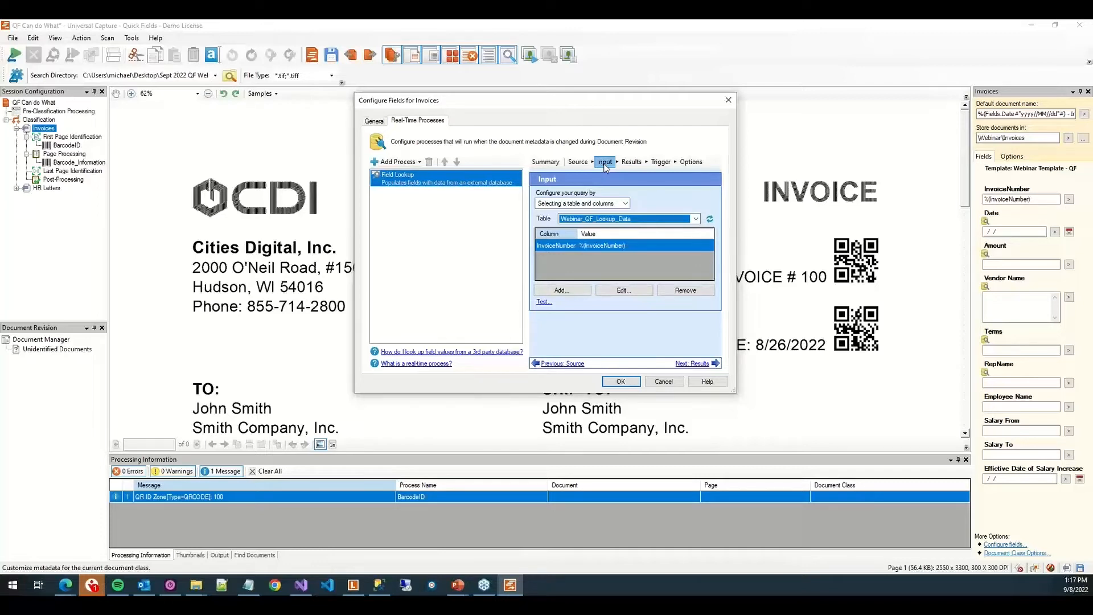
left_click(565, 205)
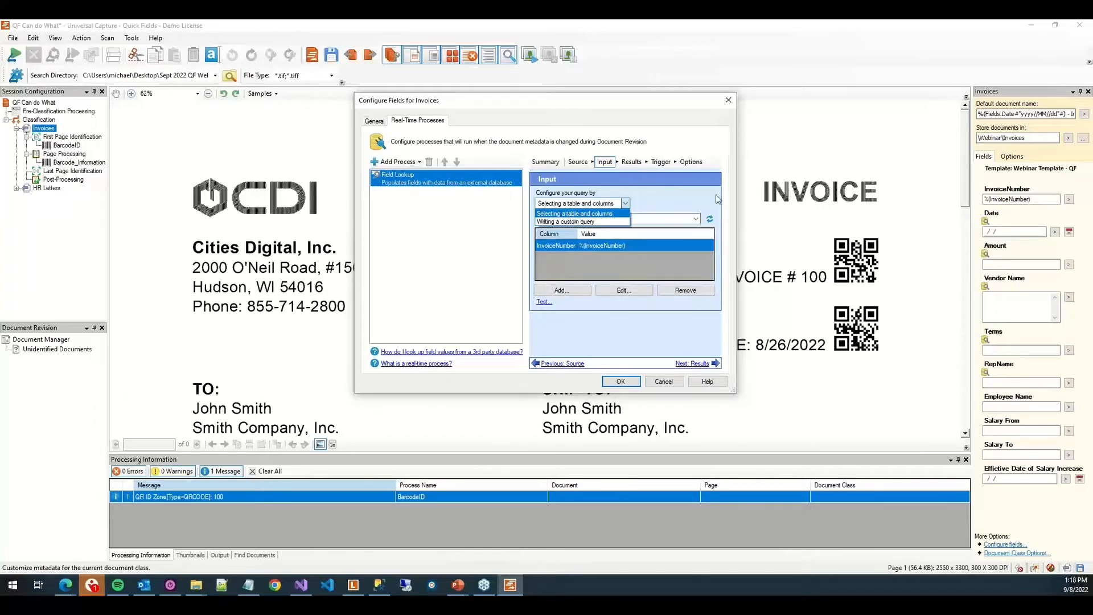
left_click(699, 203)
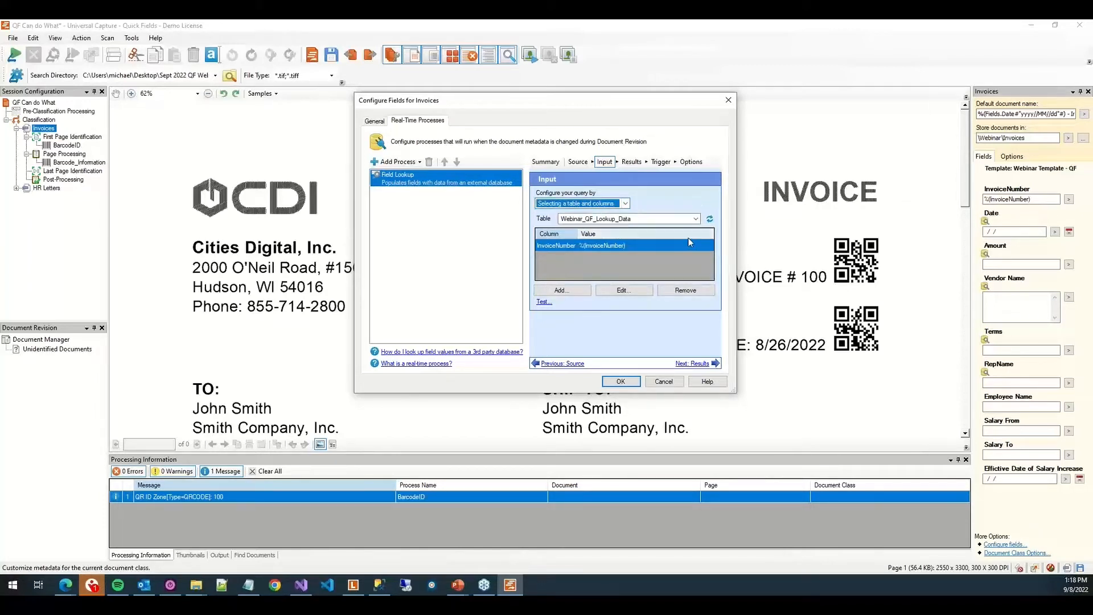
left_click(696, 219)
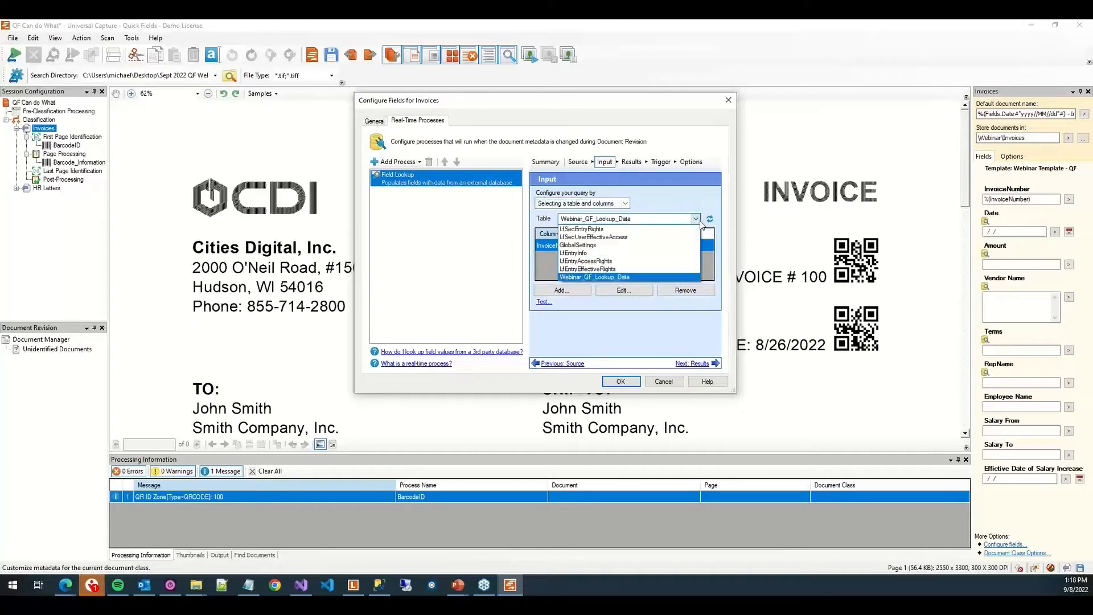
left_click(592, 277)
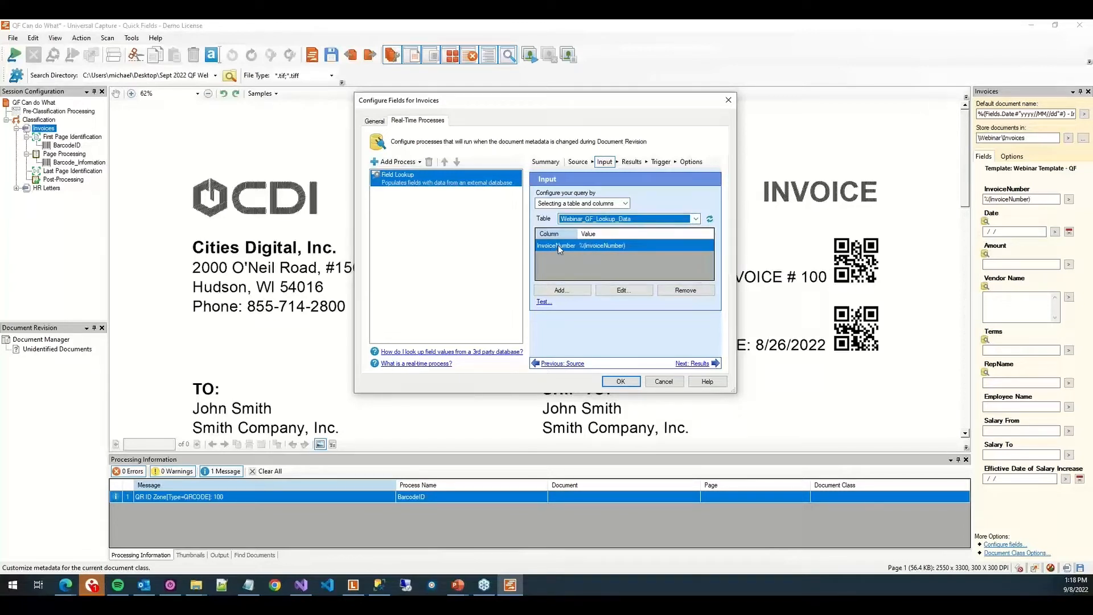
left_click(608, 248)
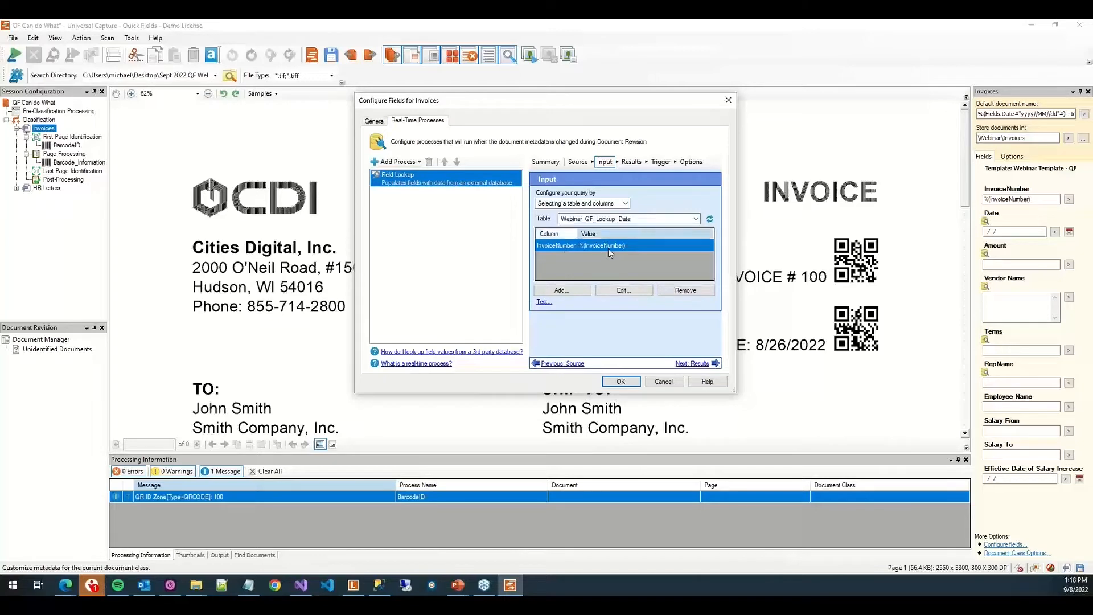
Try adding a lookup input on the CustomerName column, browse the field tokens available as its value, and cancel it.
left_click(574, 290)
left_click(573, 291)
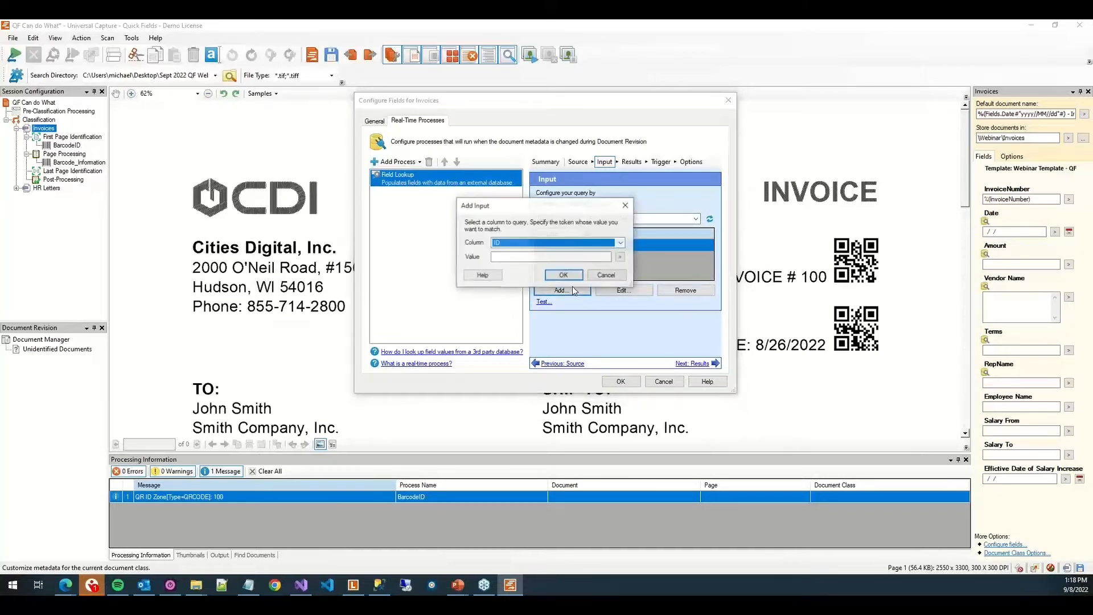
left_click(578, 245)
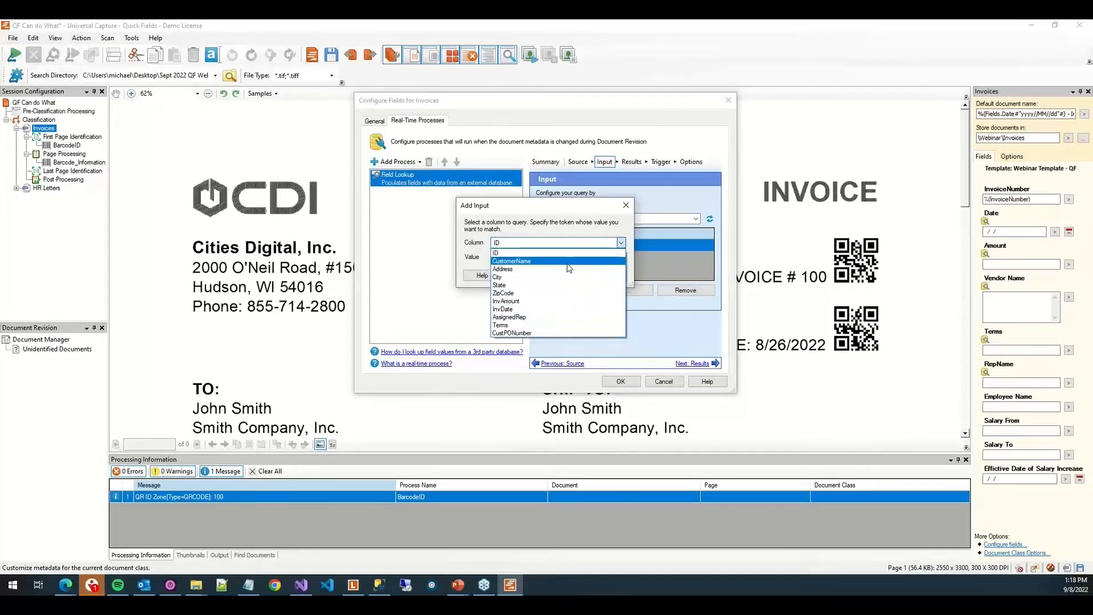
left_click(526, 261)
left_click(527, 257)
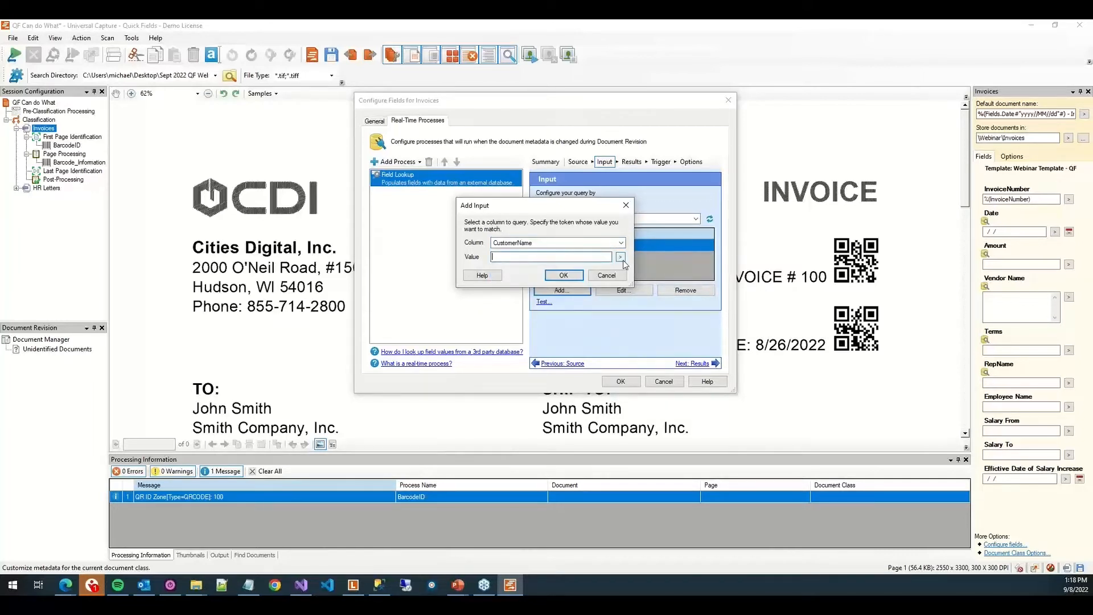
left_click(620, 257)
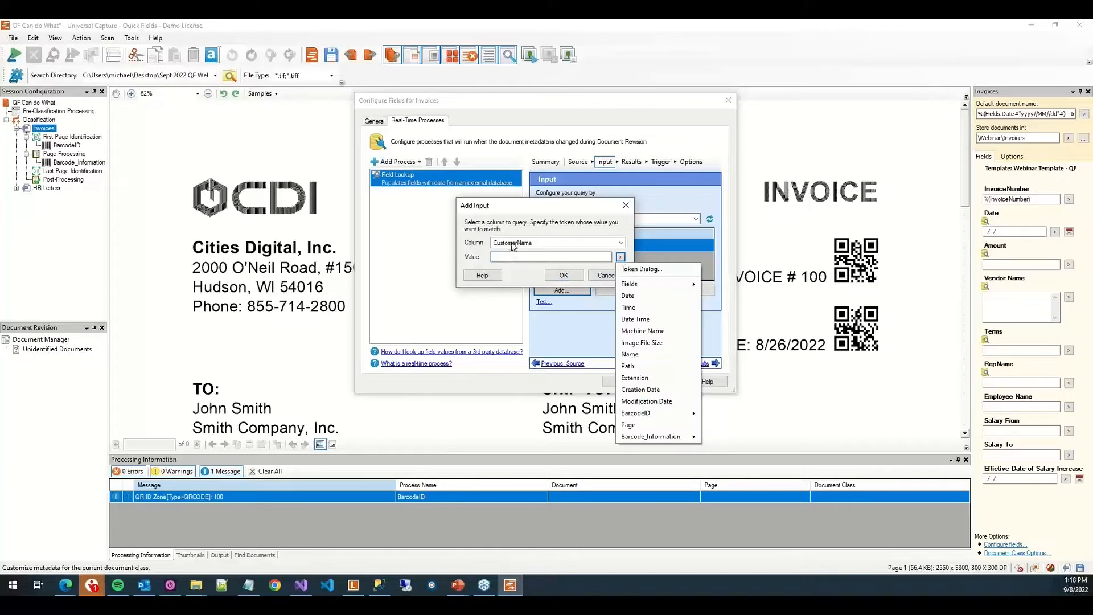
mouse_move(666, 290)
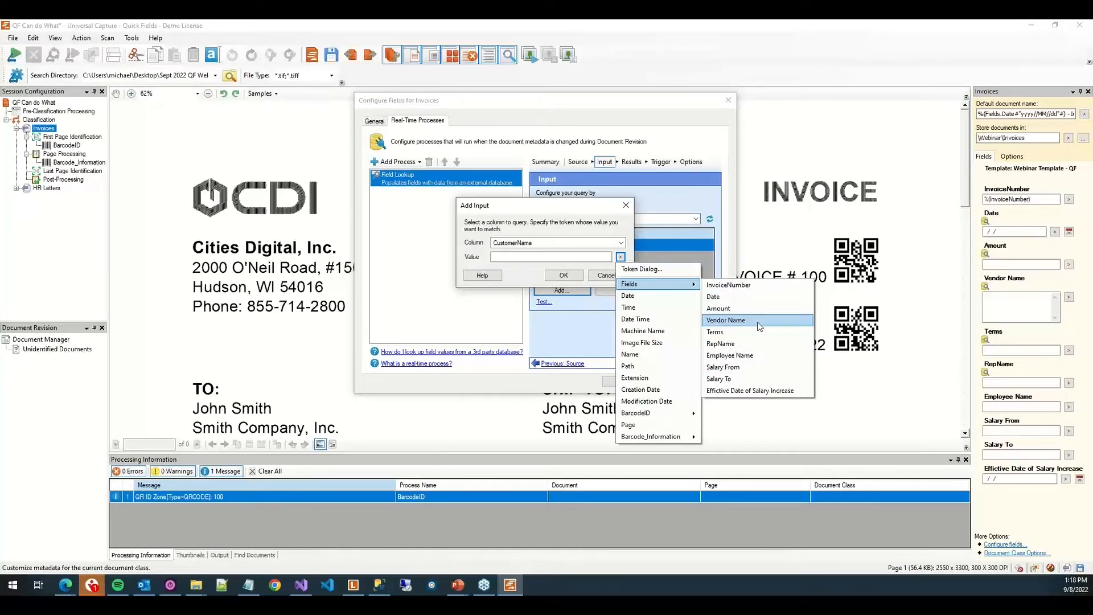
left_click(605, 276)
left_click(604, 275)
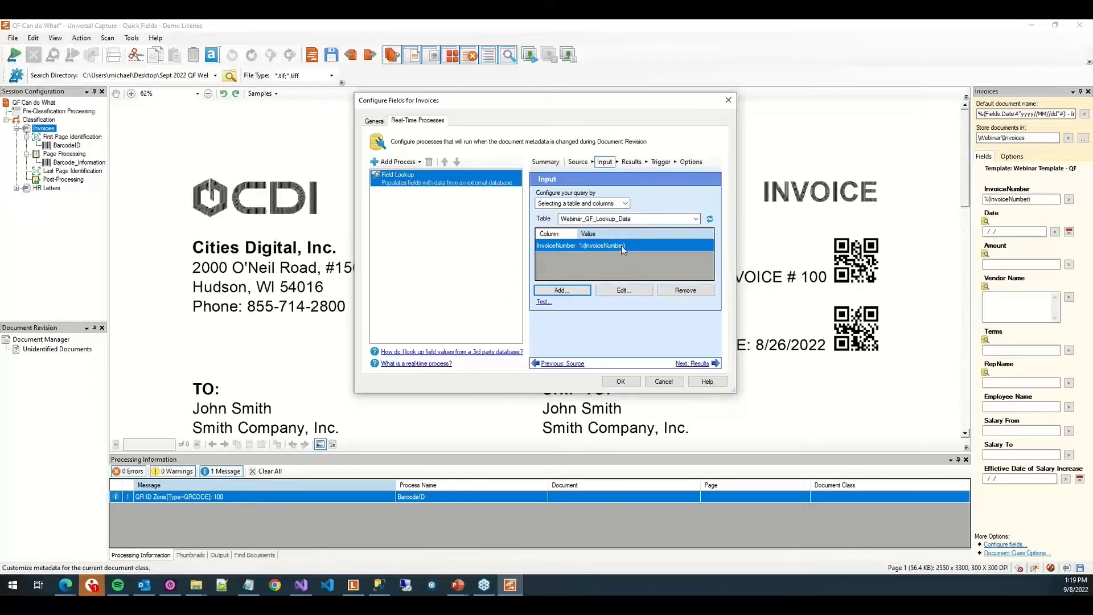
Try adding a lookup result action for the Employee Name field, browse the available column tokens, and cancel it.
left_click(635, 163)
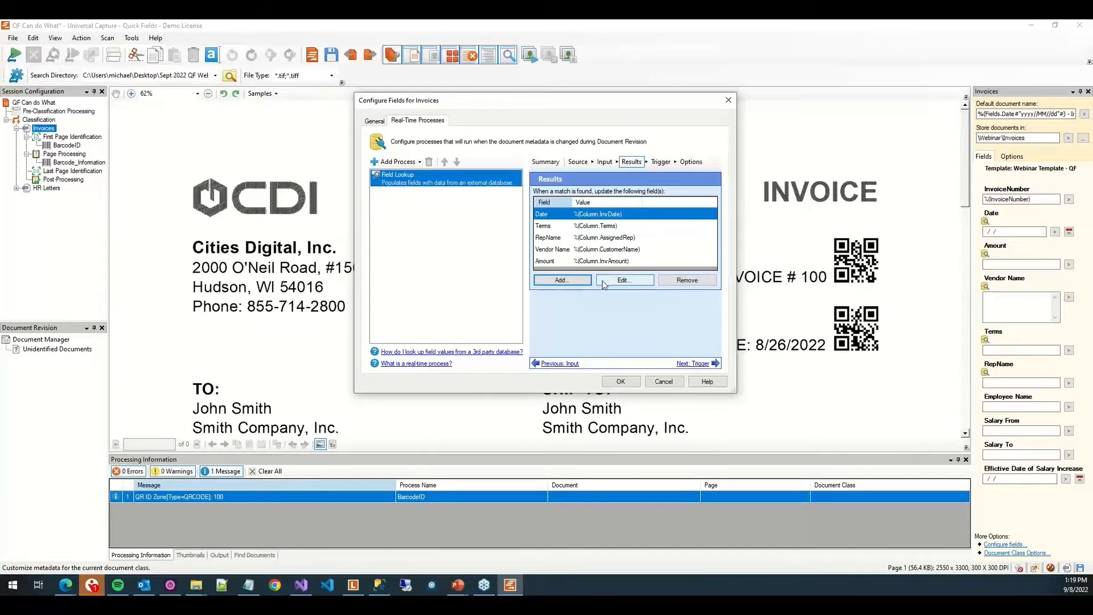
left_click(543, 281)
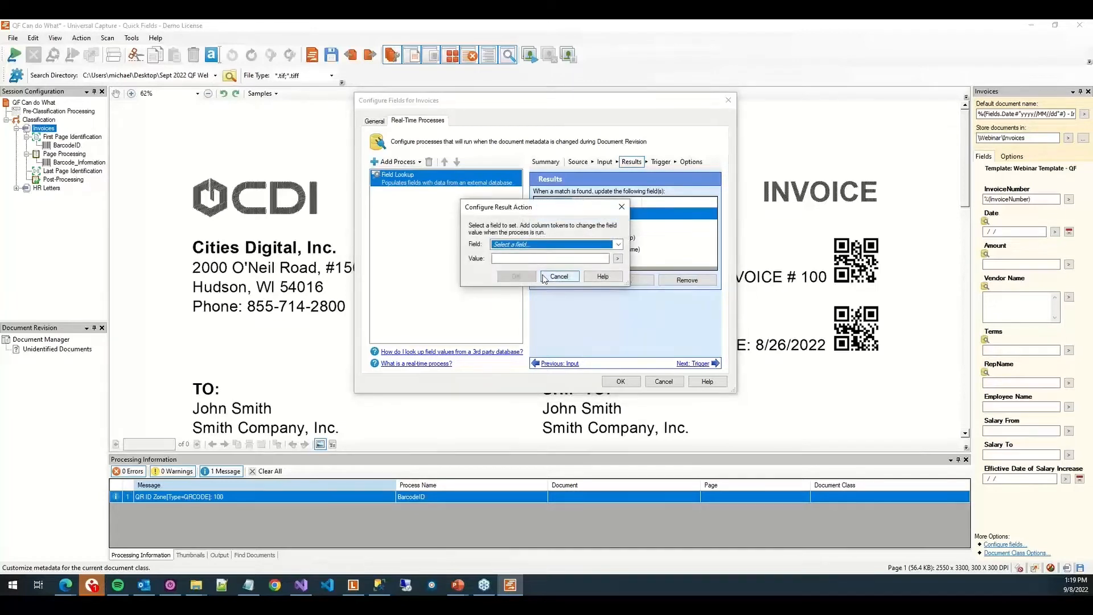
left_click(538, 244)
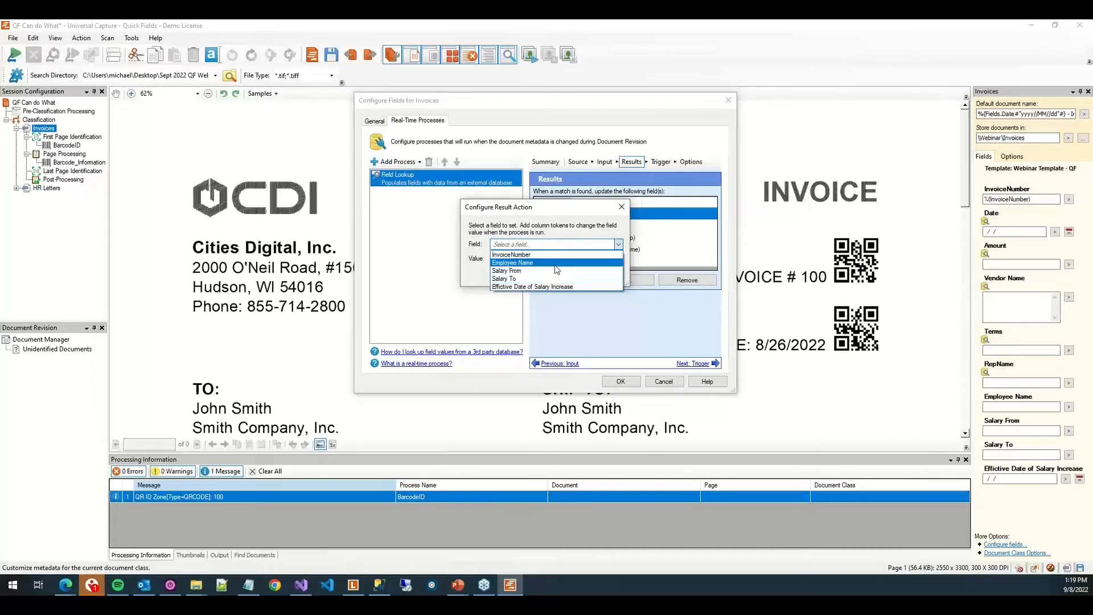
left_click(552, 263)
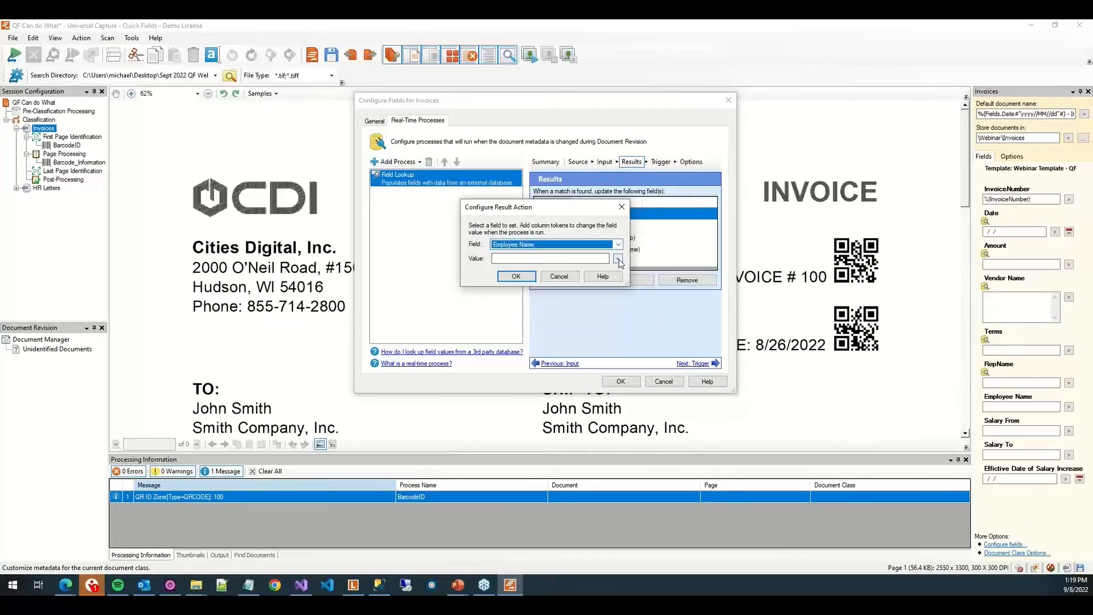
left_click(618, 258)
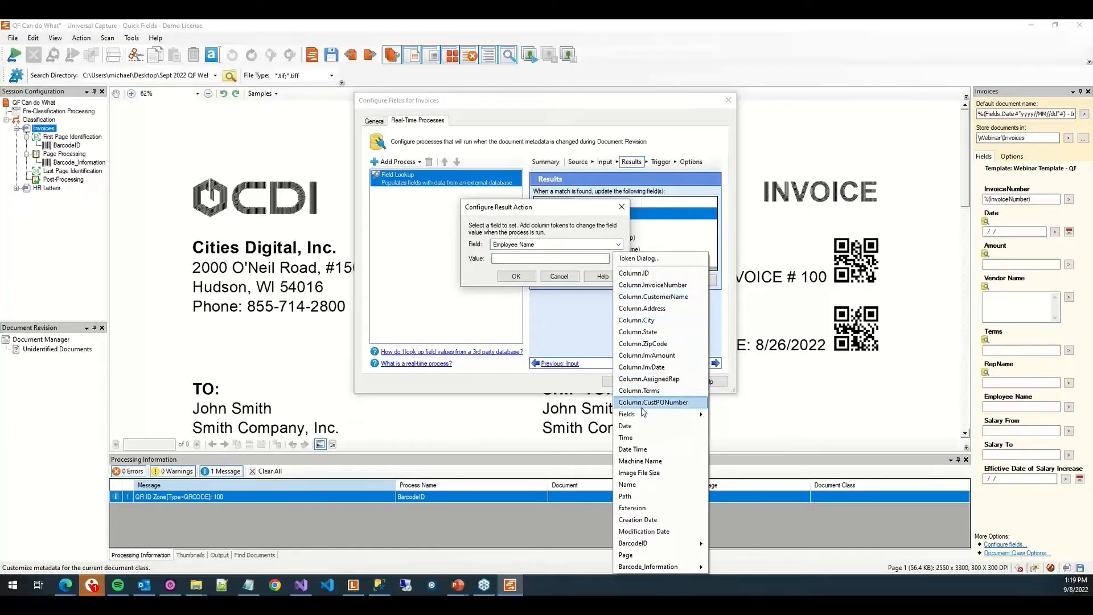
left_click(574, 279)
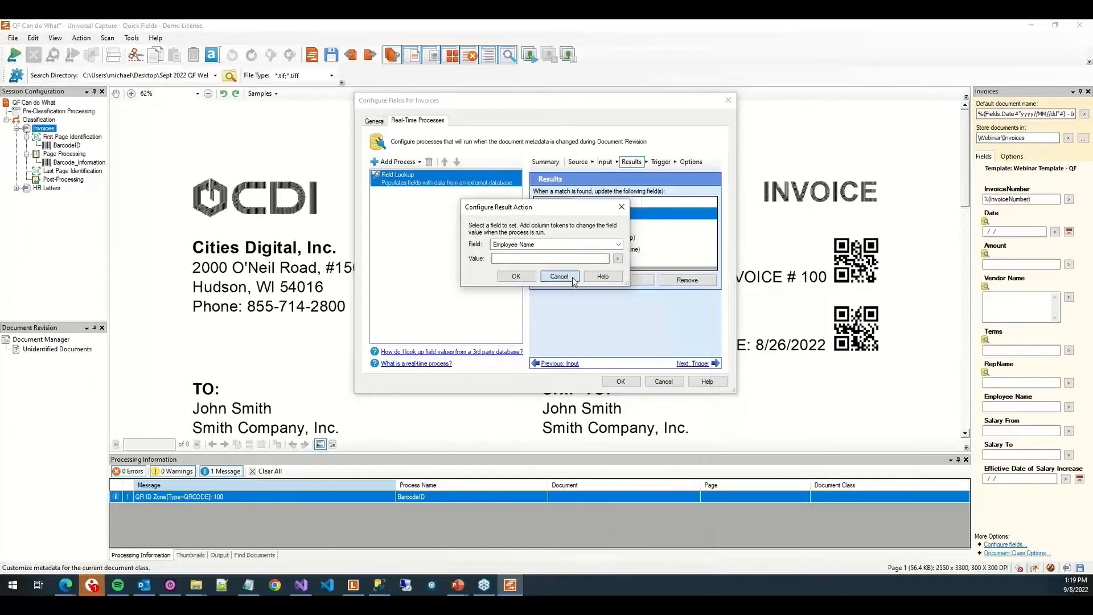
left_click(573, 279)
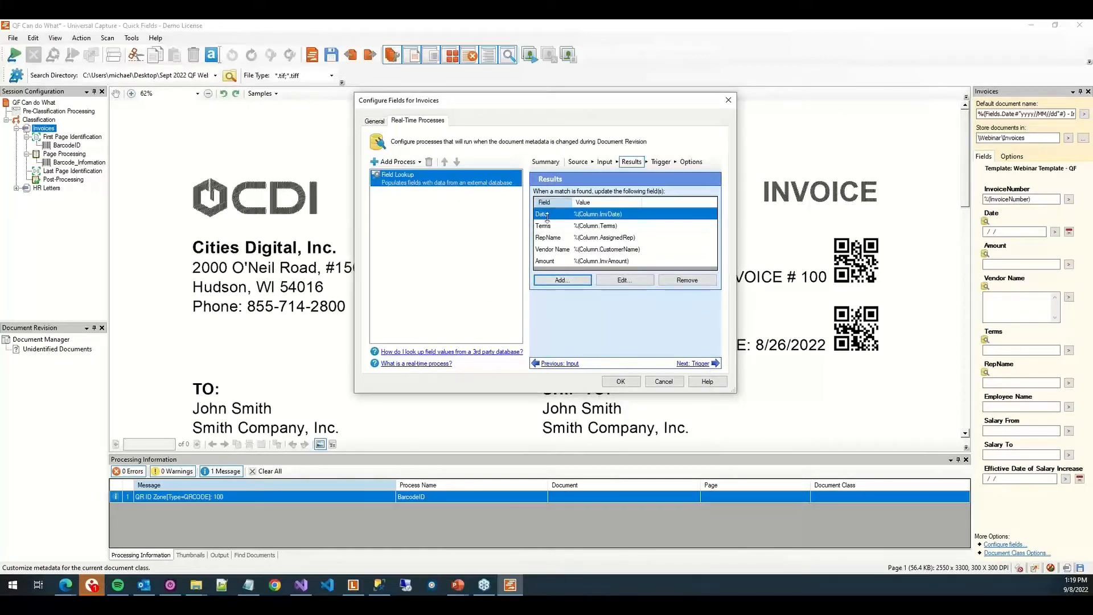
Review the lookup's result mappings for the Terms, RepName, Vendor Name and Amount fields.
left_click(639, 229)
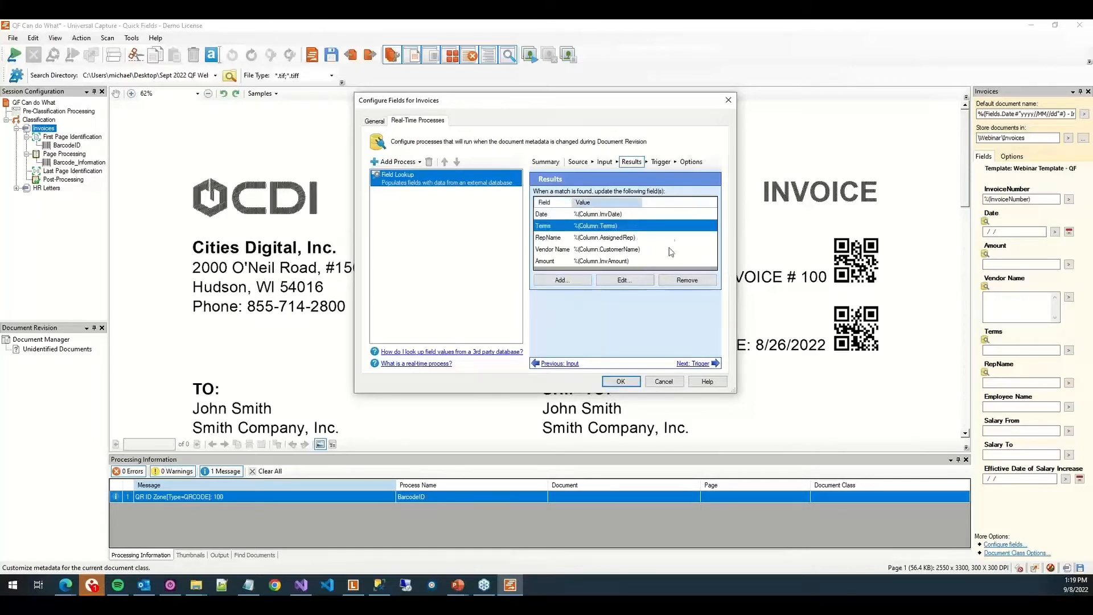
left_click(671, 239)
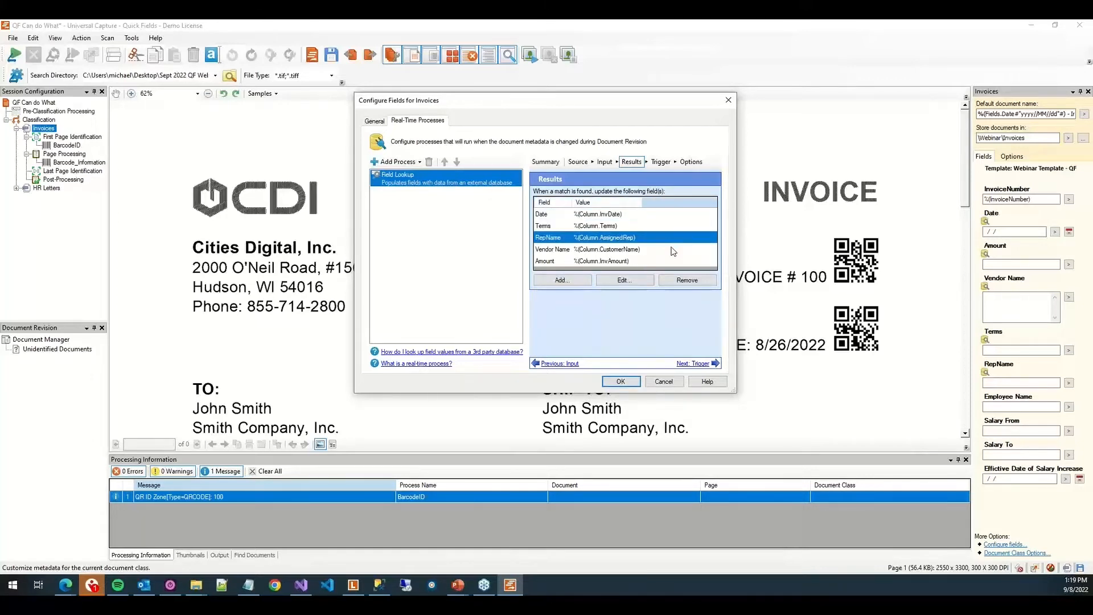
left_click(672, 250)
left_click(672, 265)
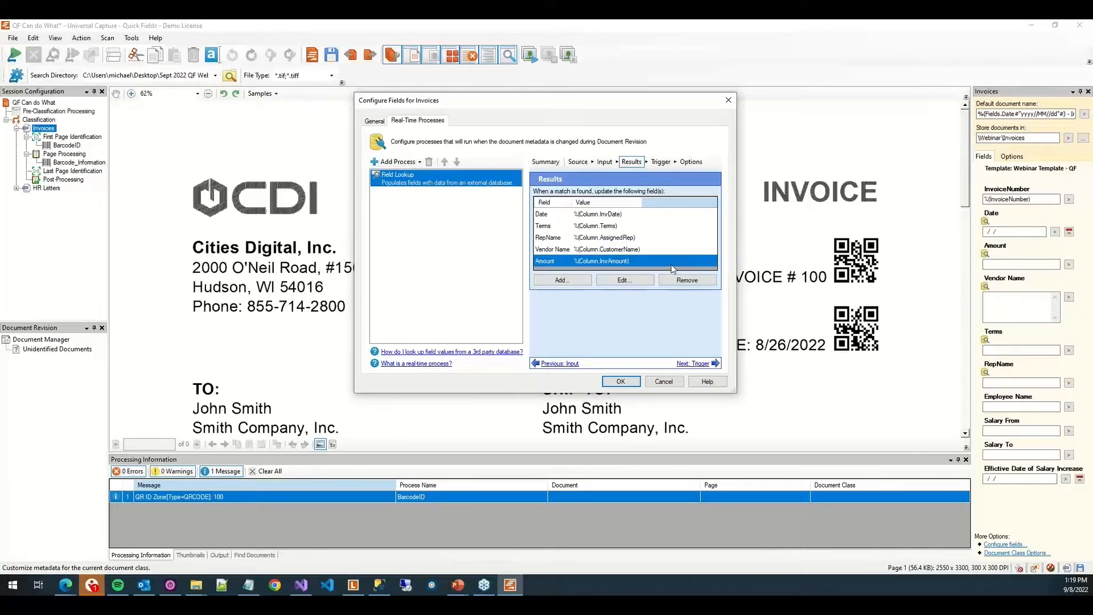
Try out a key-press trigger for the Field Lookup with the shortcut Alt+T, and disable that trigger again.
left_click(654, 166)
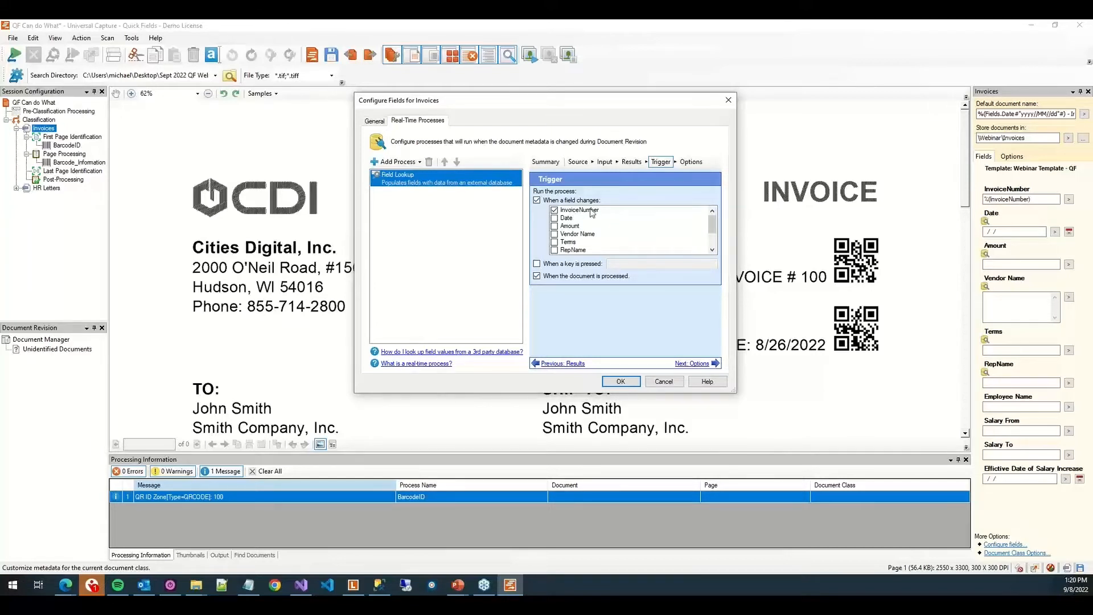
left_click(555, 234)
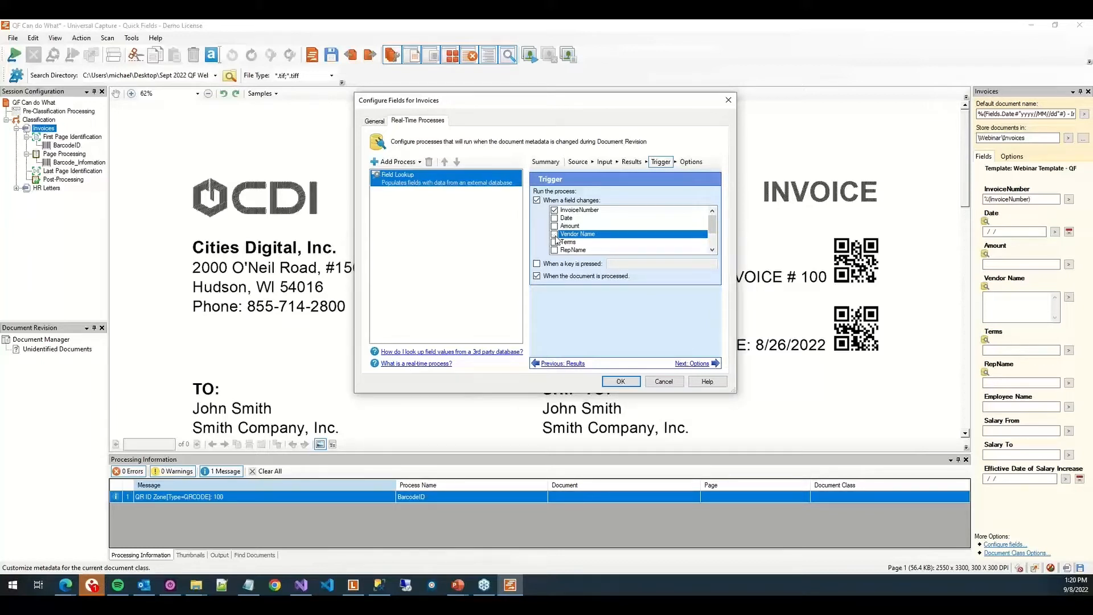
left_click(590, 265)
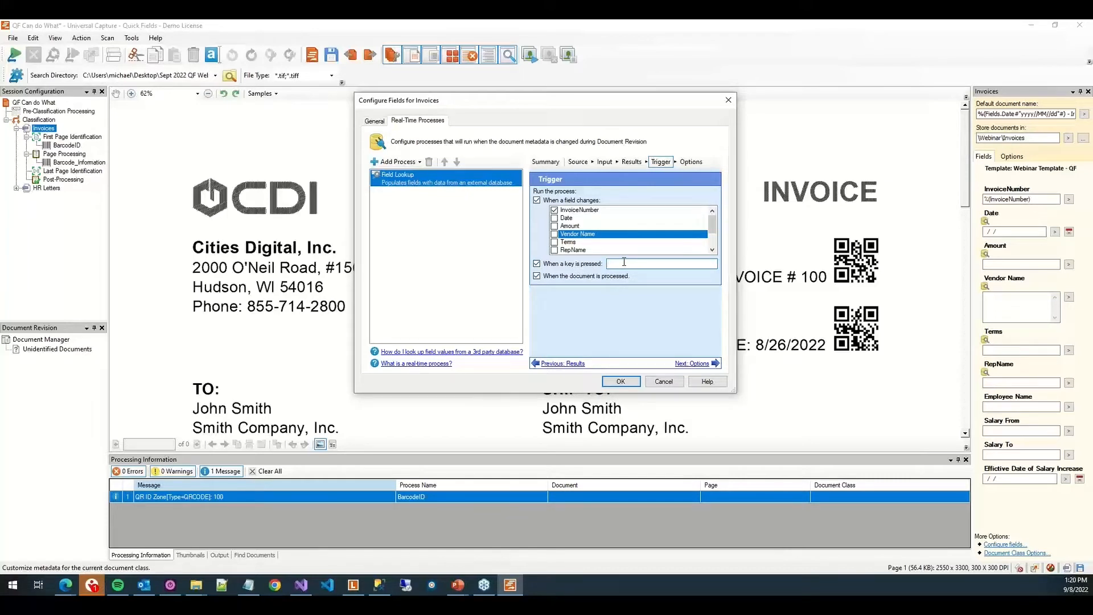
key("ctrl+q")
key("alt+t")
left_click(566, 266)
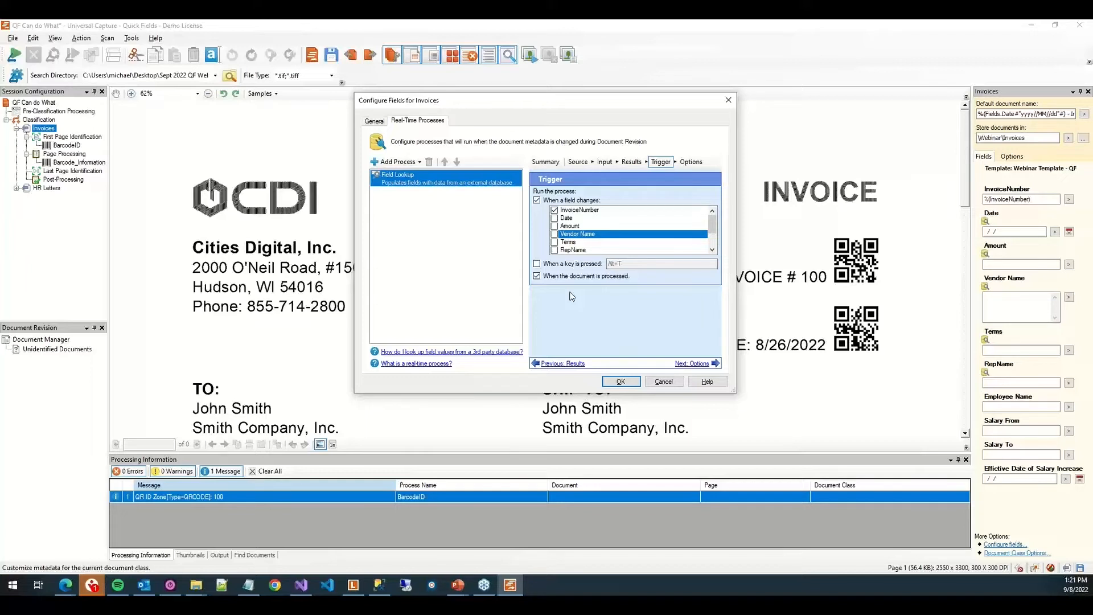
Review the InvoiceNumber trigger and the Field Lookup's verification, icon and logging options, and cancel the Invoices field configuration.
left_click(616, 210)
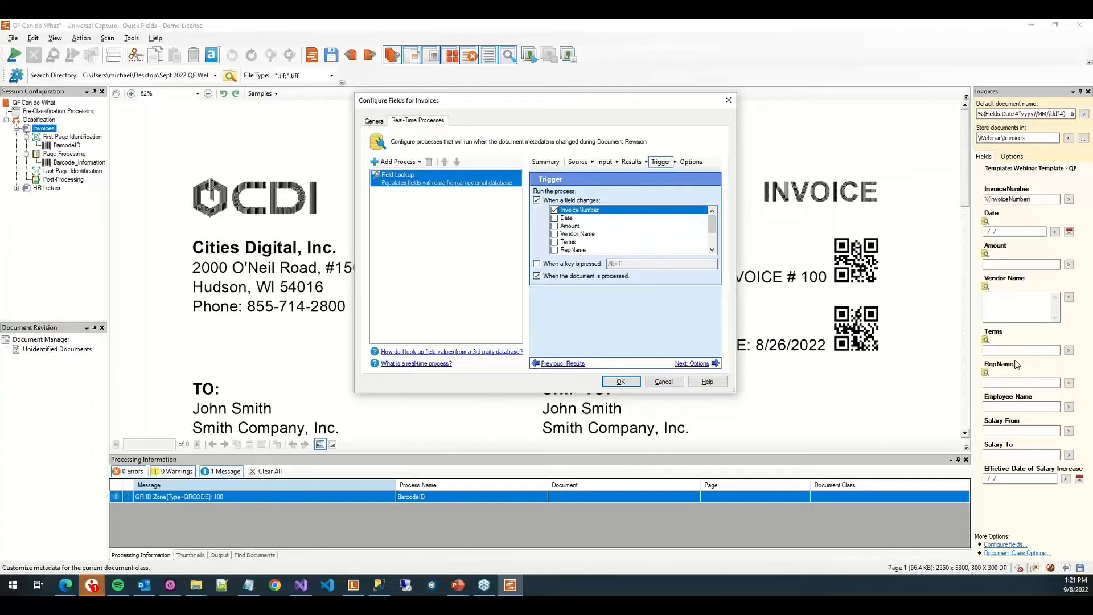
left_click(691, 161)
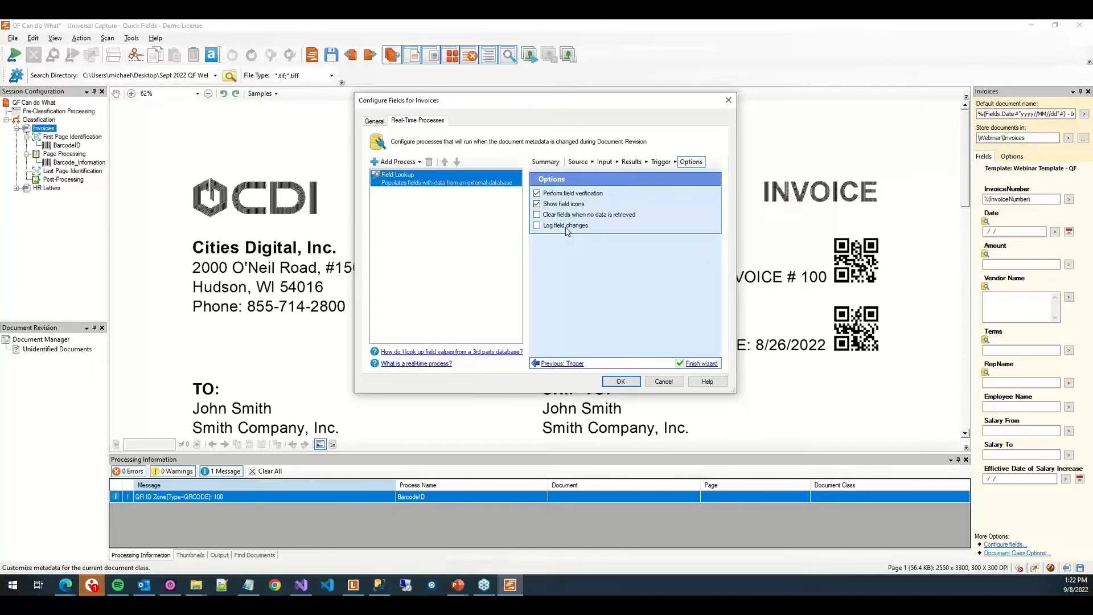
left_click(664, 381)
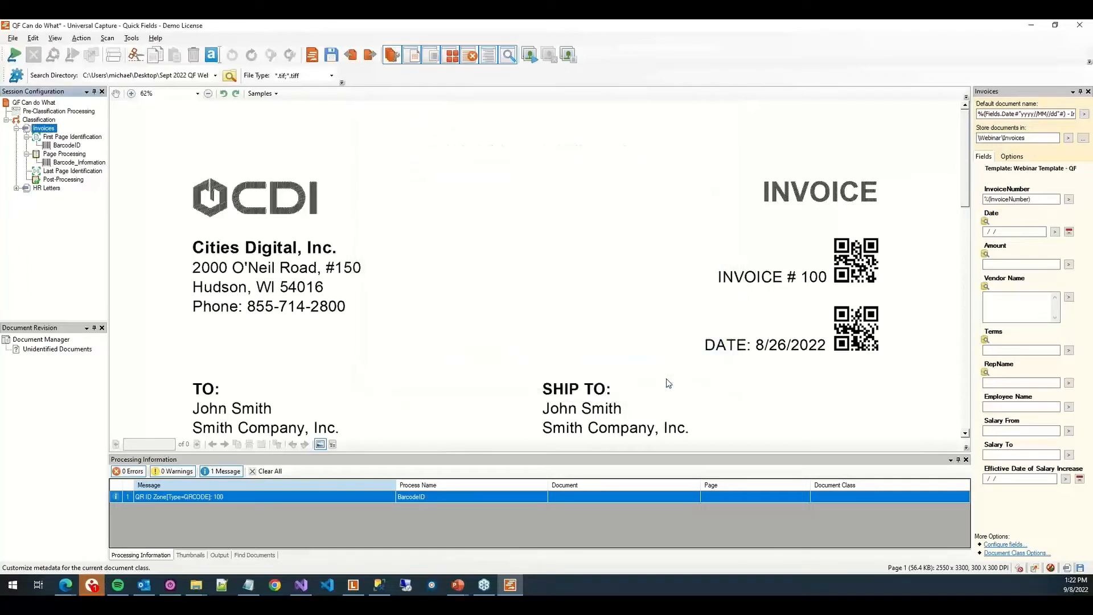
Examine the HR Letters class's first page identification, its OmniPage Zone OCR region IDZone, and open the identification condition.
left_click(35, 191)
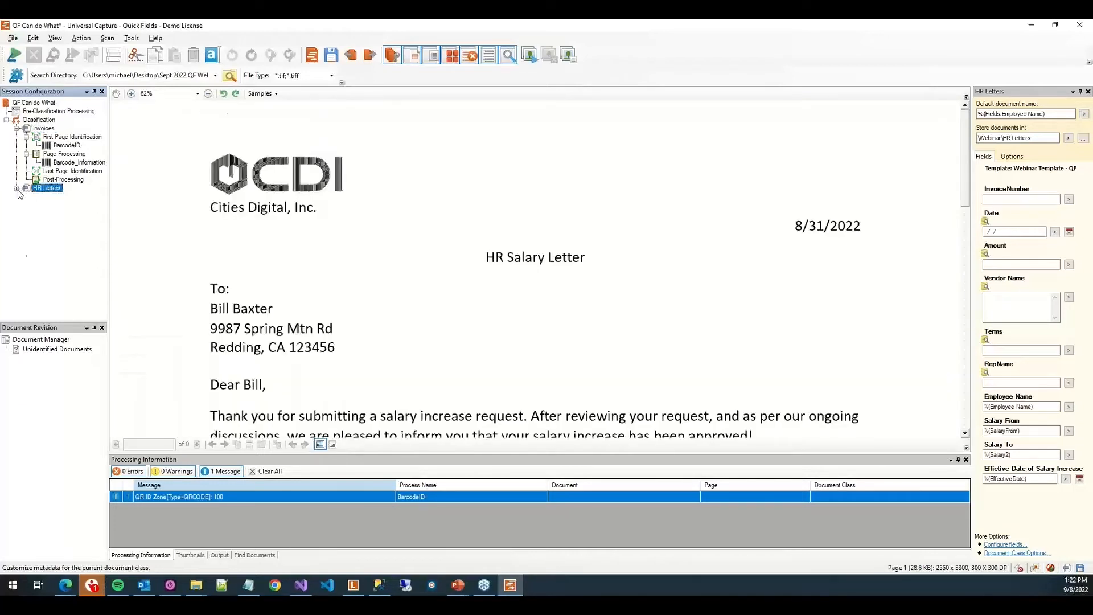
left_click(18, 189)
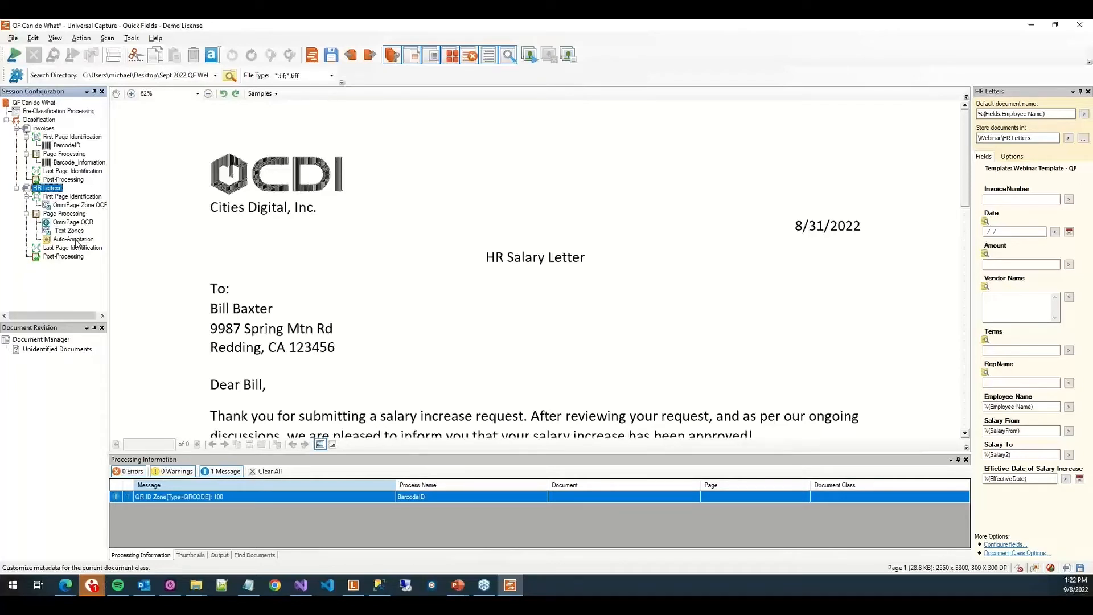
left_click(62, 196)
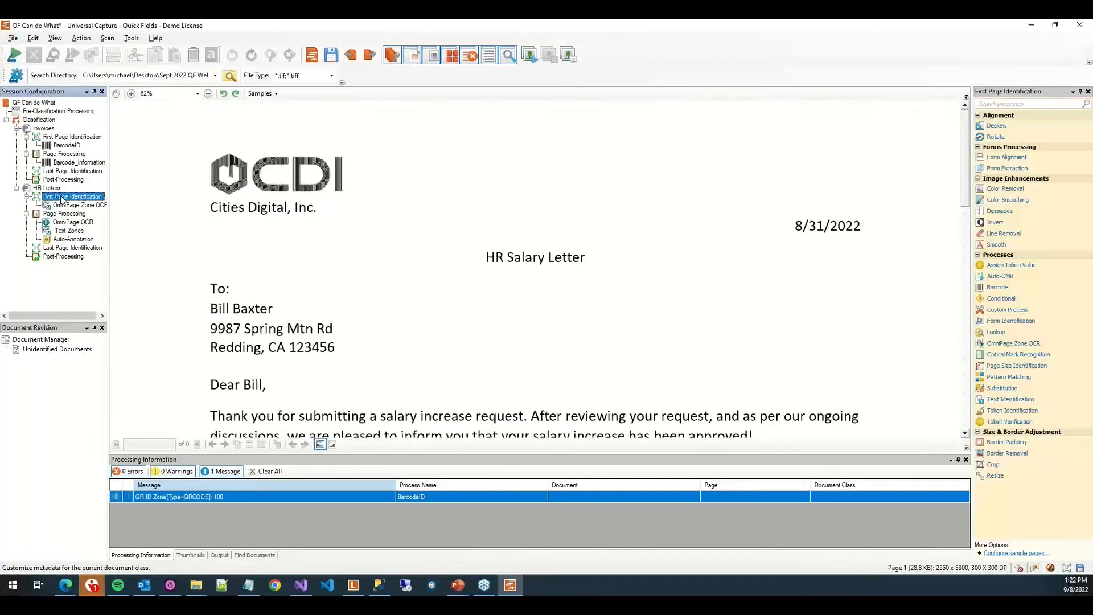
left_click(85, 205)
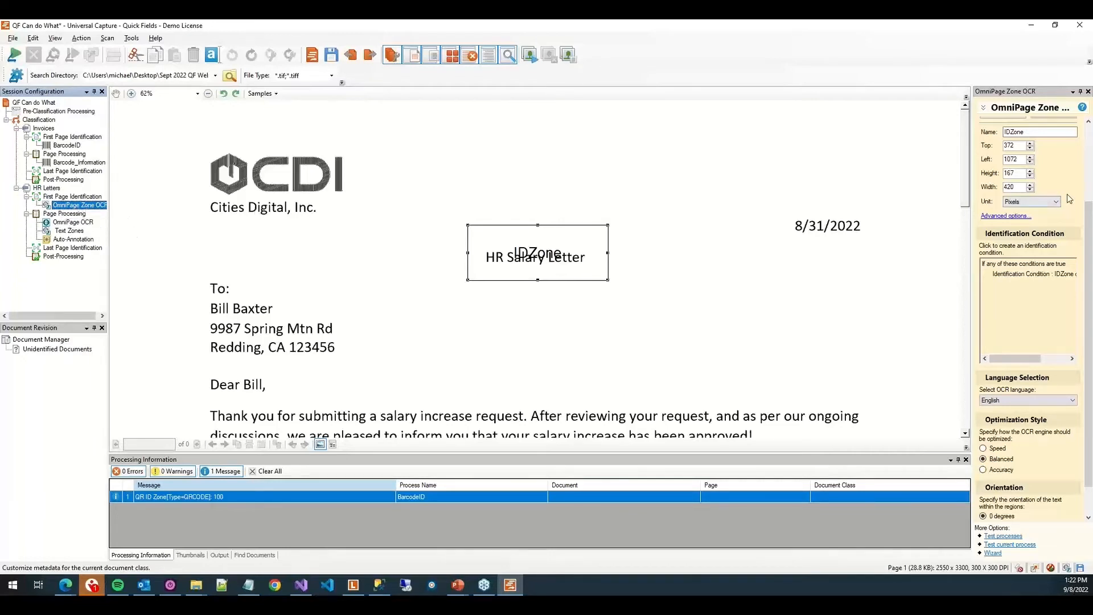
scroll(1068, 187, "up", 2)
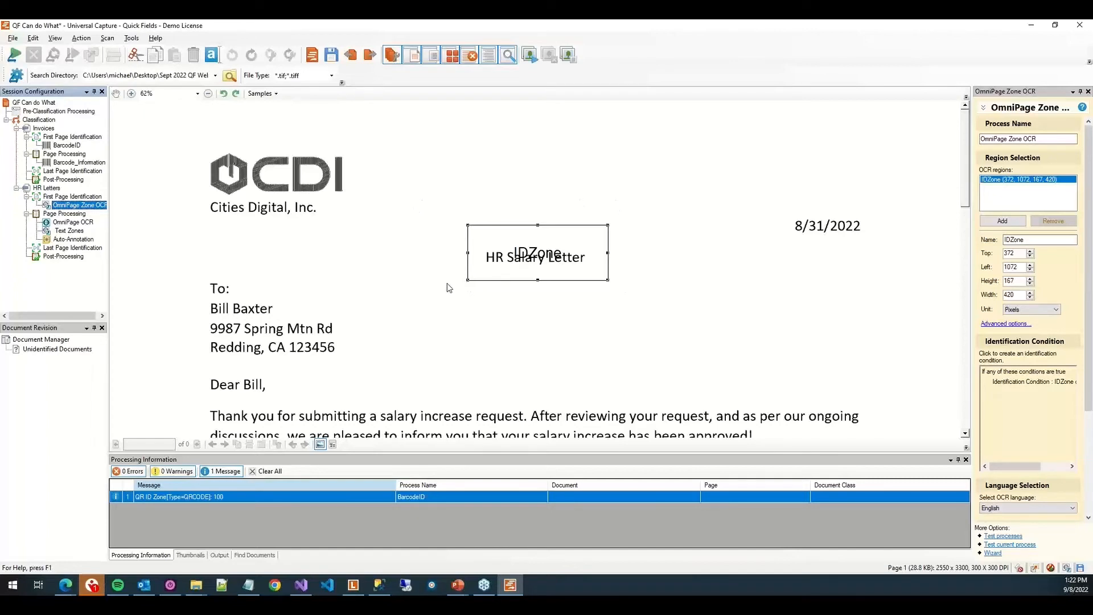
left_click(1035, 400)
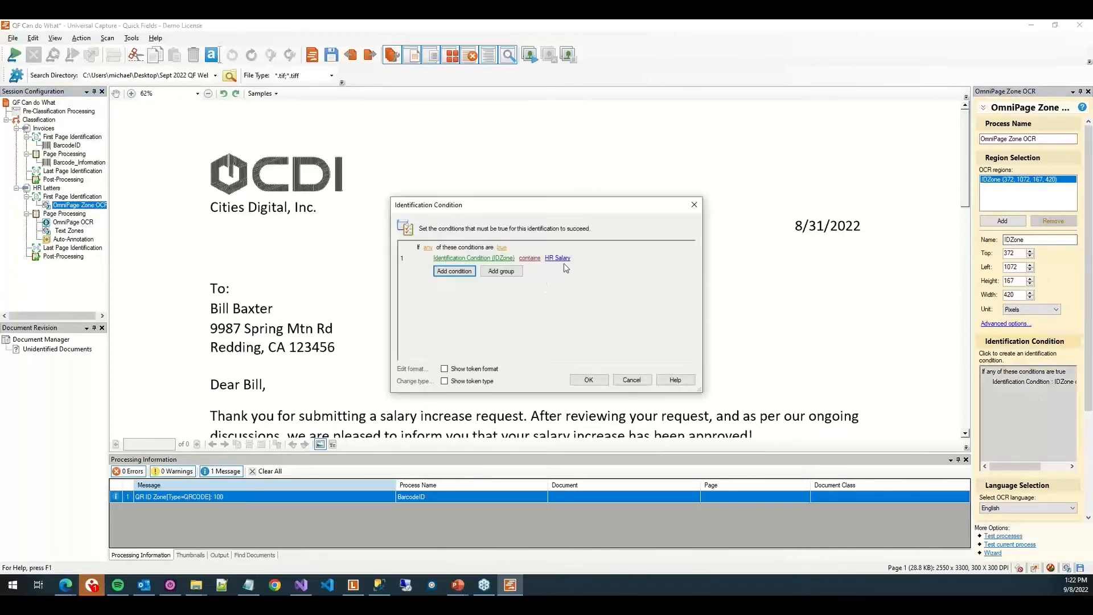
Try adding a second identification condition to the HR Letters zone OCR, view its IDZone token, and cancel the change.
left_click(443, 272)
left_click(450, 268)
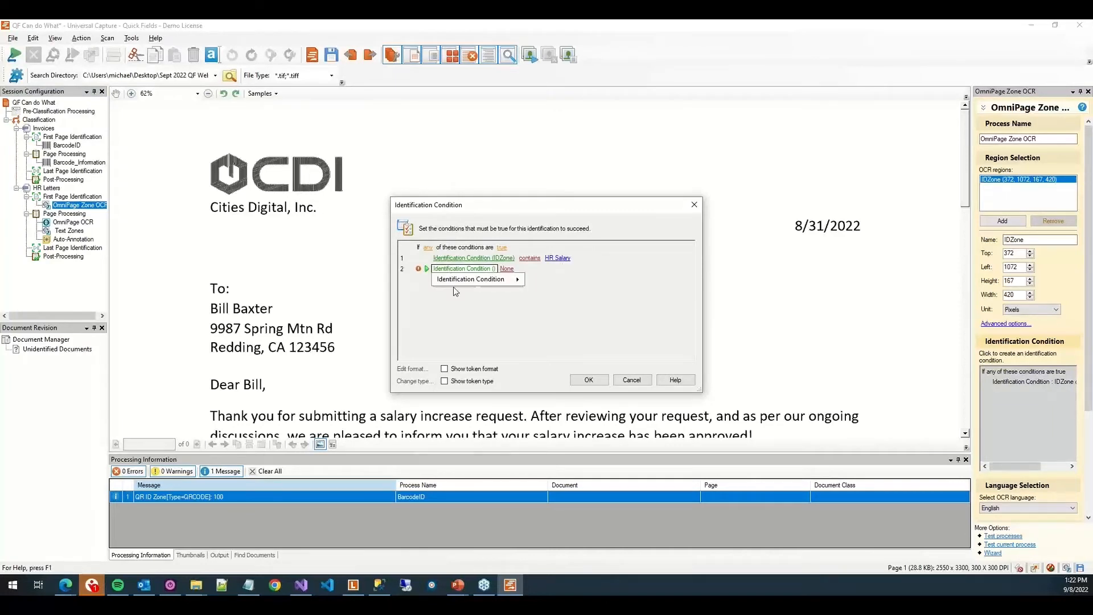
mouse_move(467, 285)
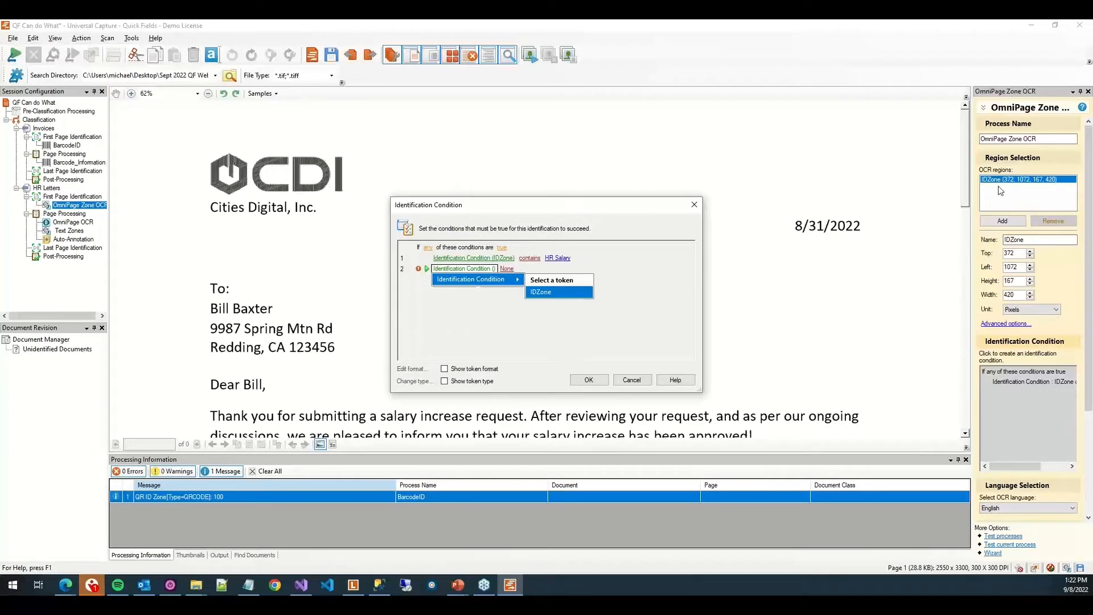
left_click(641, 382)
left_click(642, 382)
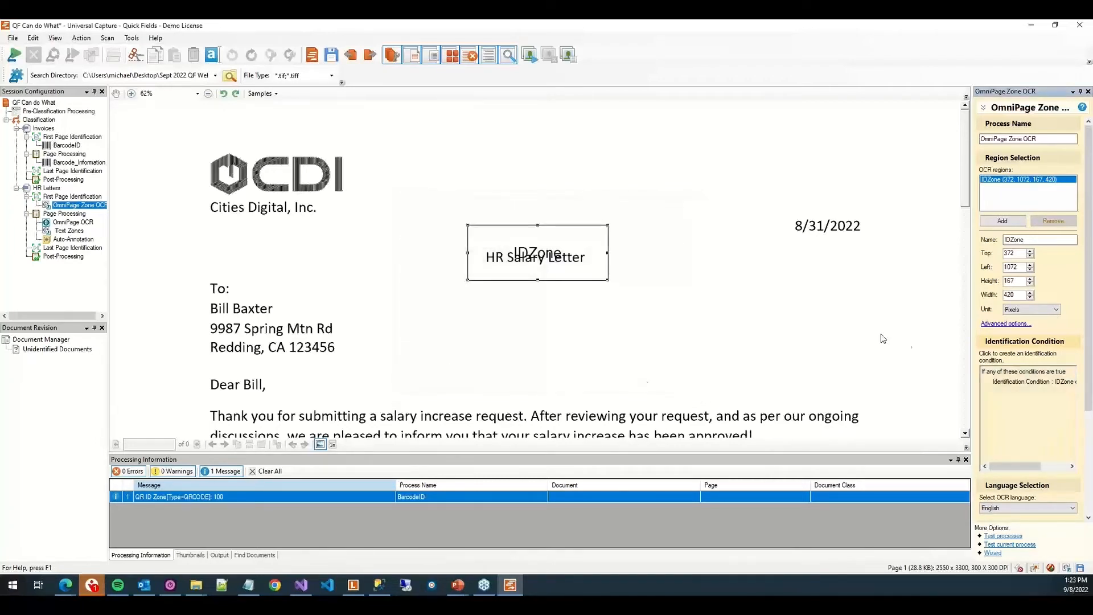
Set the OCR language of the HR Letters OmniPage Zone OCR back to English.
scroll(1010, 385, "down", 3)
scroll(1010, 384, "down", 1)
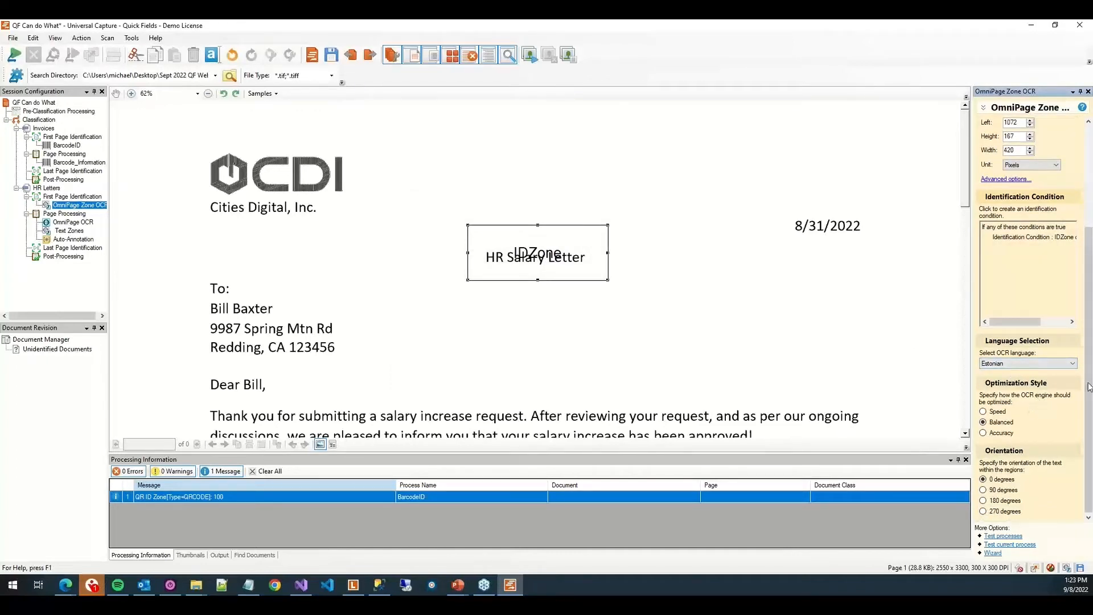
left_click(1029, 364)
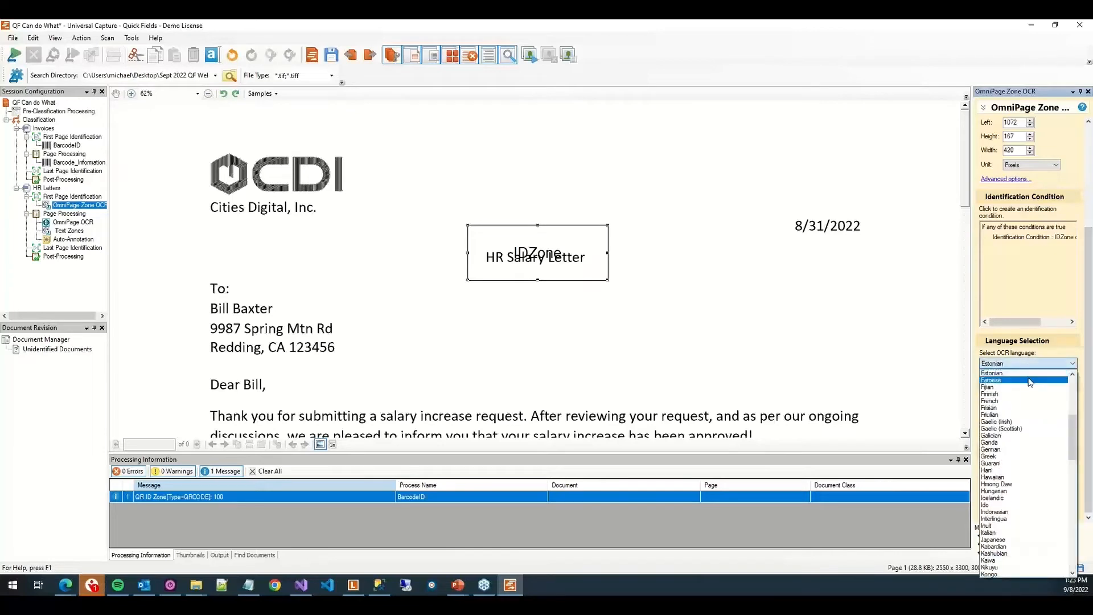
left_click(1072, 376)
left_click(1072, 375)
left_click(1072, 376)
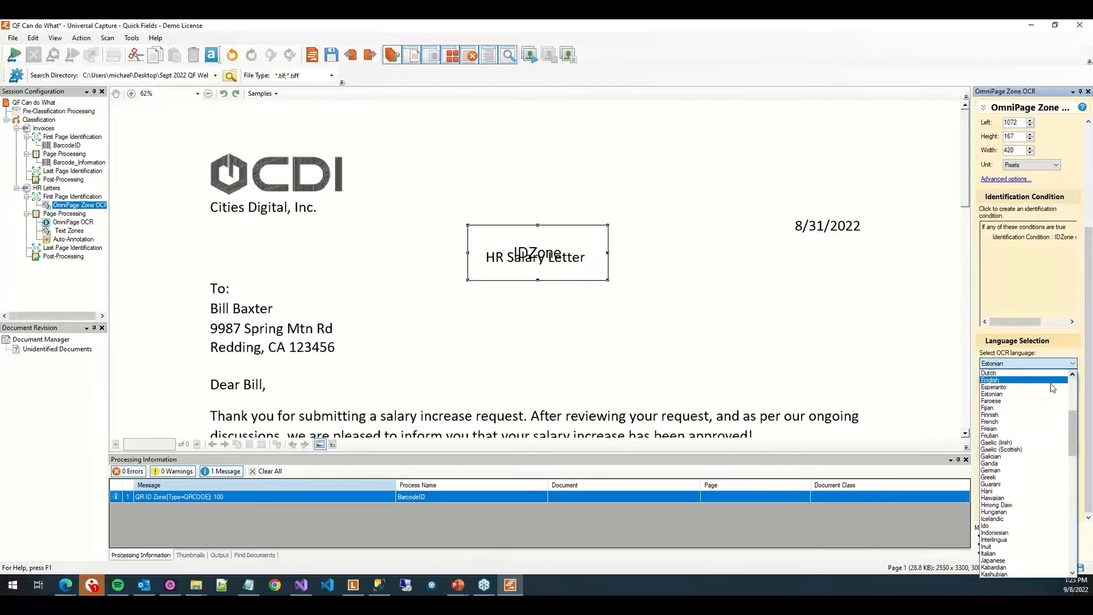
left_click(1029, 380)
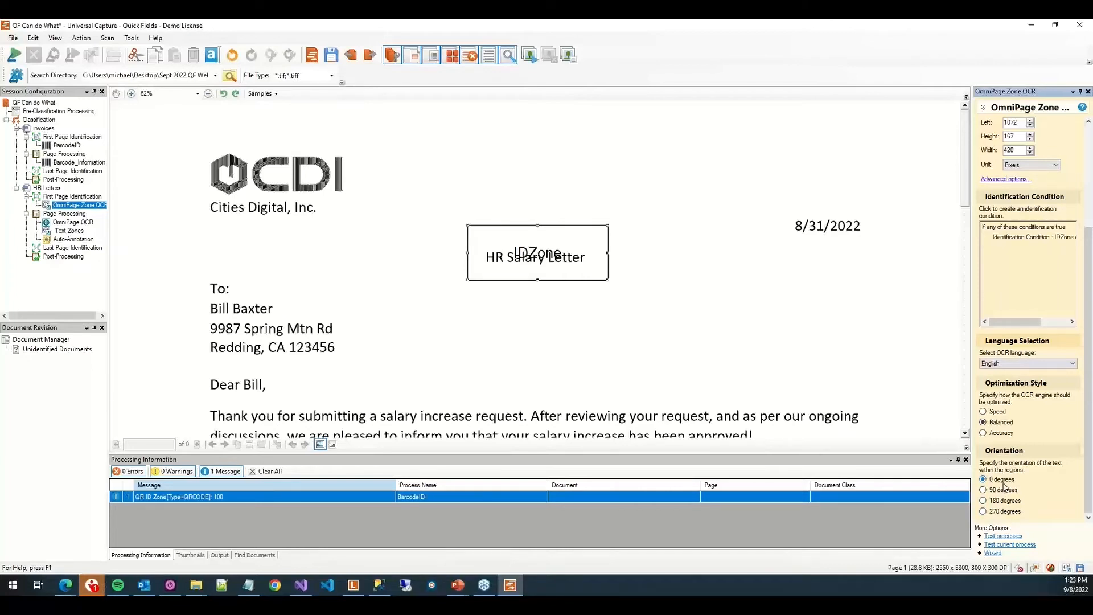
Review the HR Letters page processing, covering the OmniPage OCR settings and the Text Zones regions Employee Name, EffectiveDate, SalaryFrom and Salary2.
left_click(74, 215)
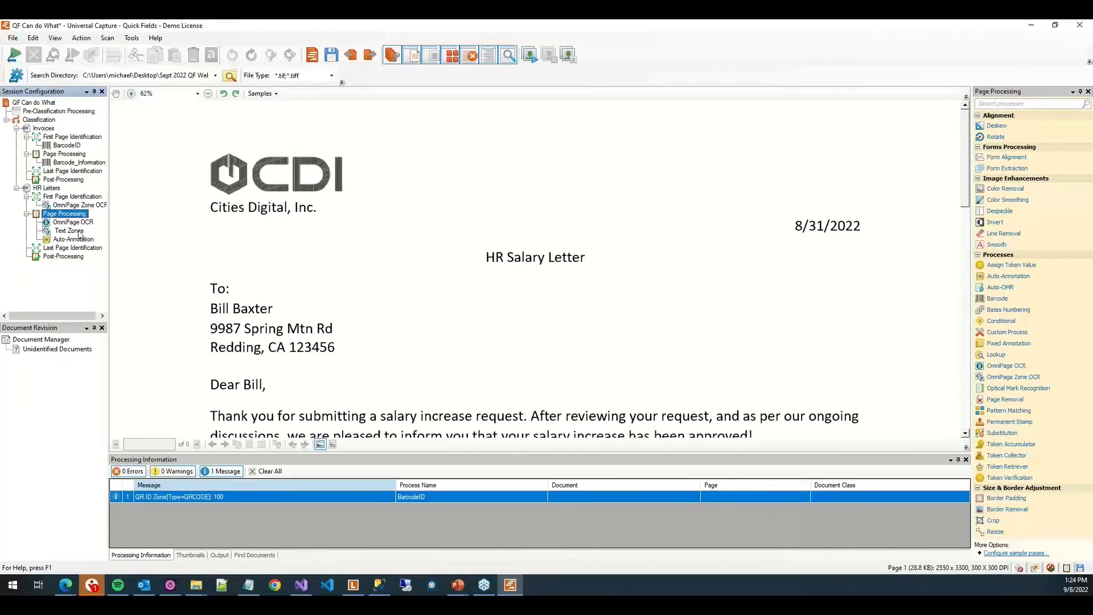
left_click(84, 225)
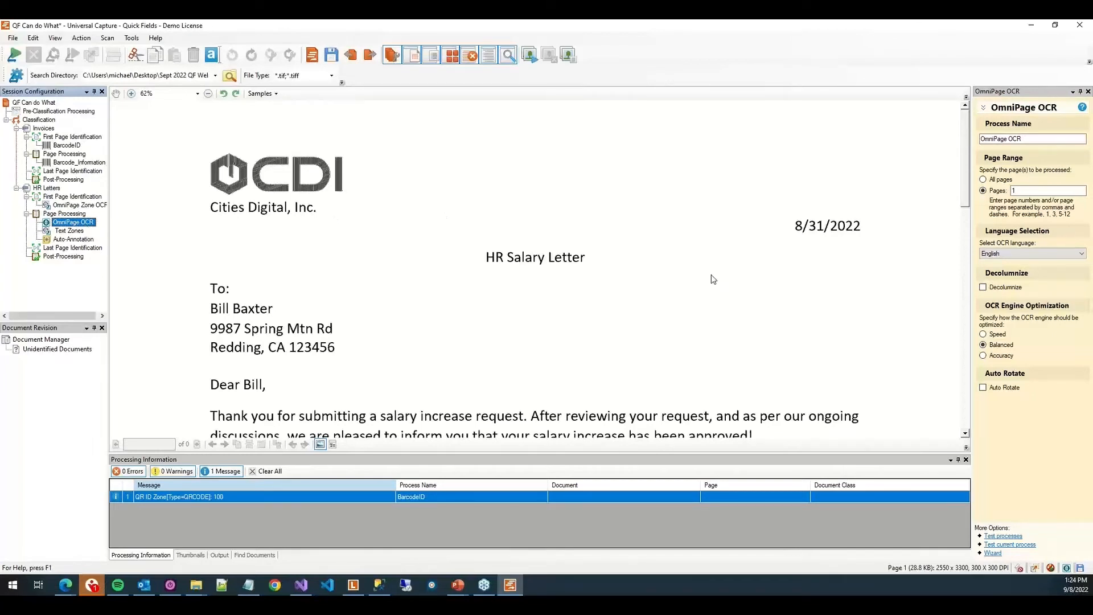
left_click(70, 230)
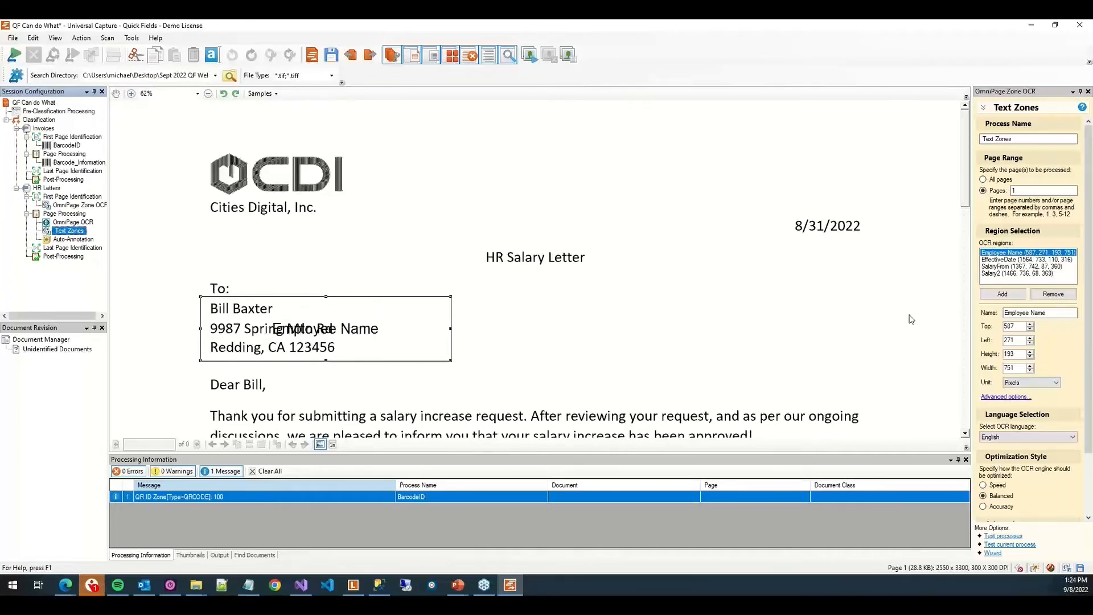
left_click(996, 260)
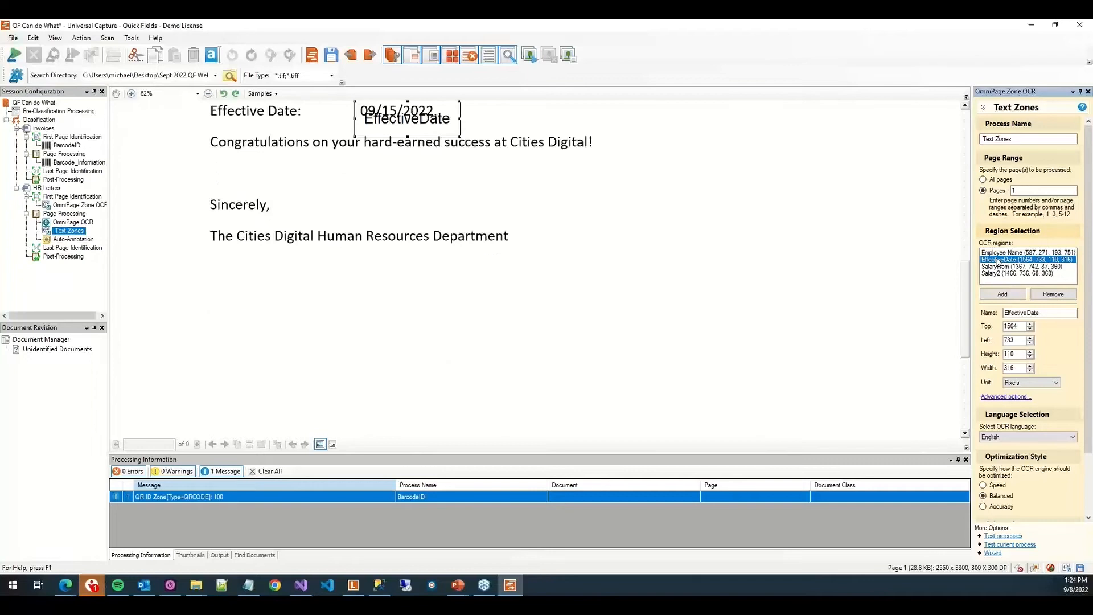
left_click(1000, 268)
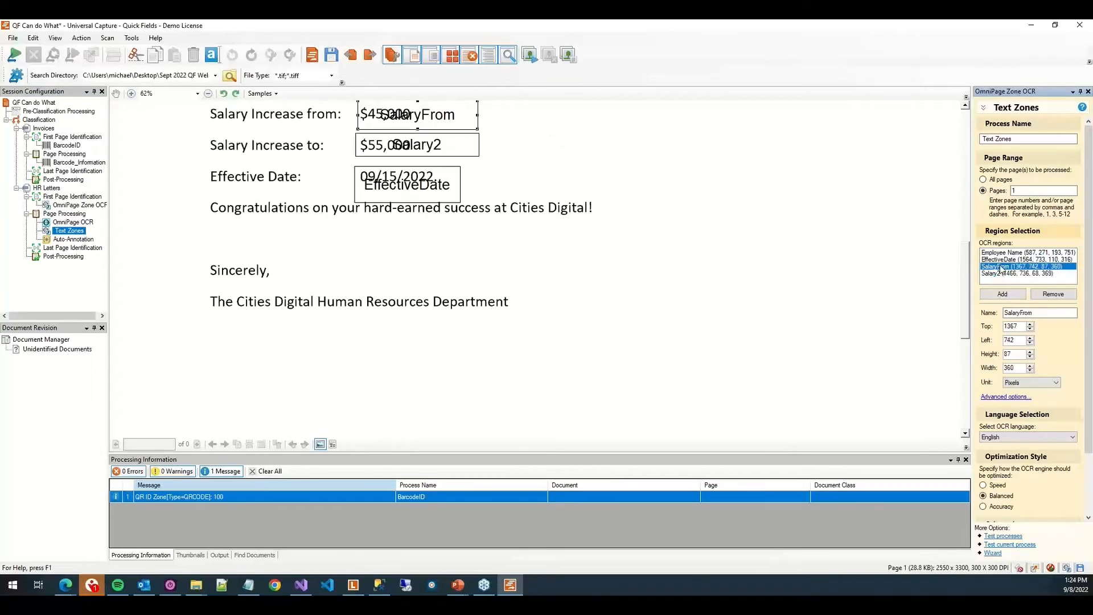
left_click(1014, 274)
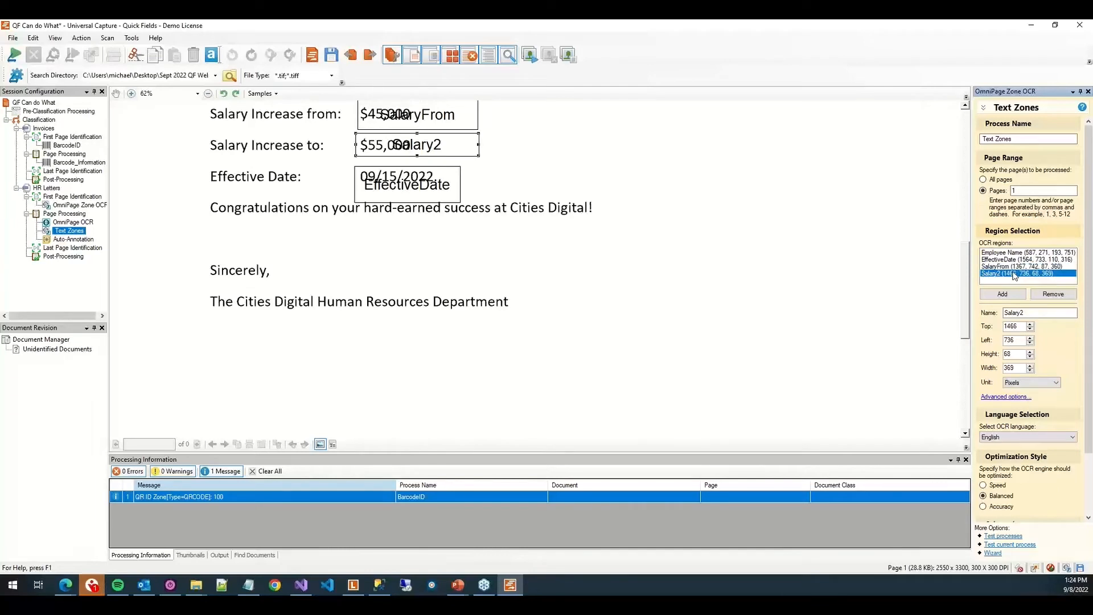
scroll(1055, 379, "down", 2)
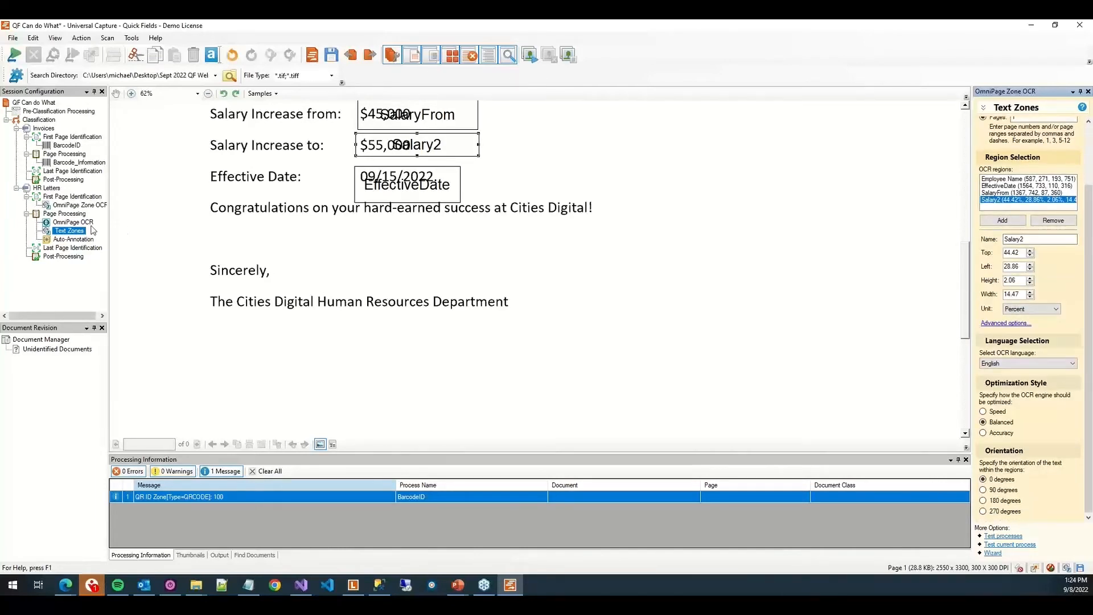
Review the HR Letters Auto-Annotation redaction settings and look over the whole sample letter.
left_click(71, 239)
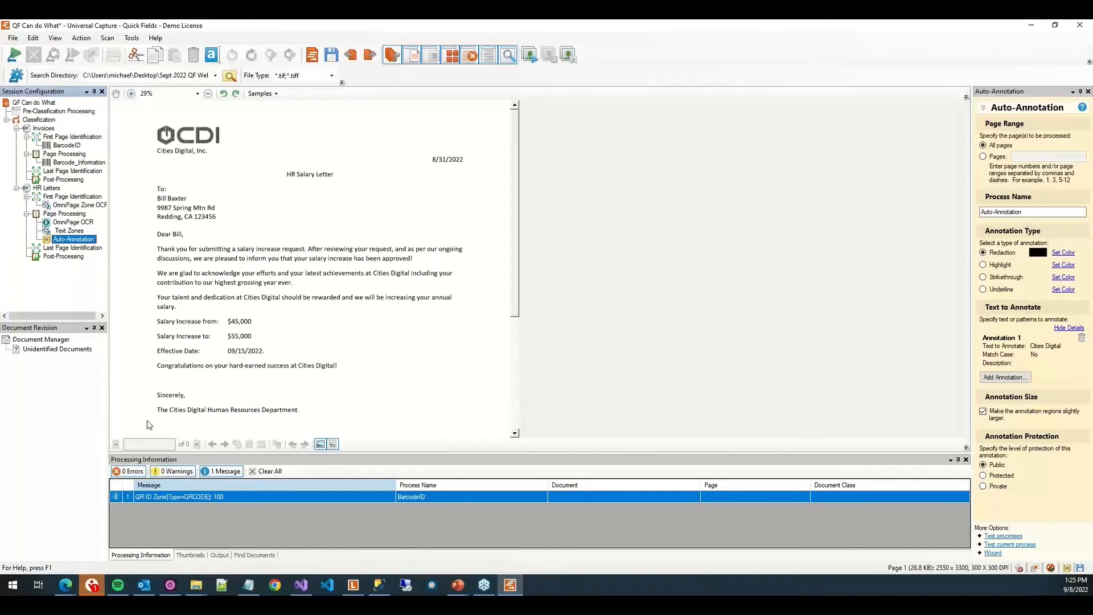
scroll(287, 418, "down", 1)
scroll(350, 402, "down", 2)
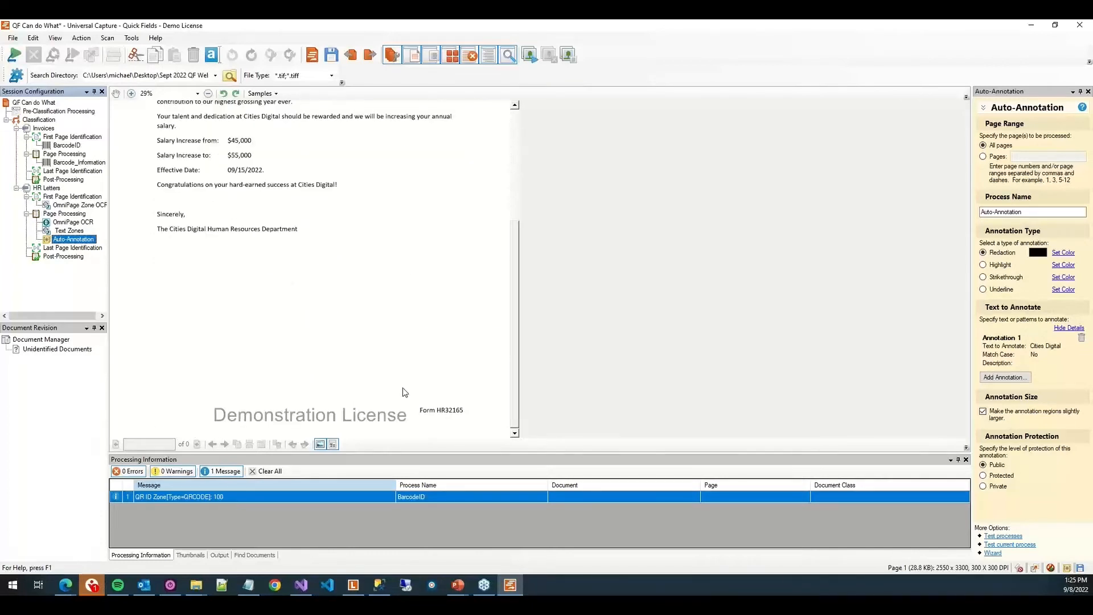
scroll(399, 394, "up", 3)
scroll(404, 392, "up", 1)
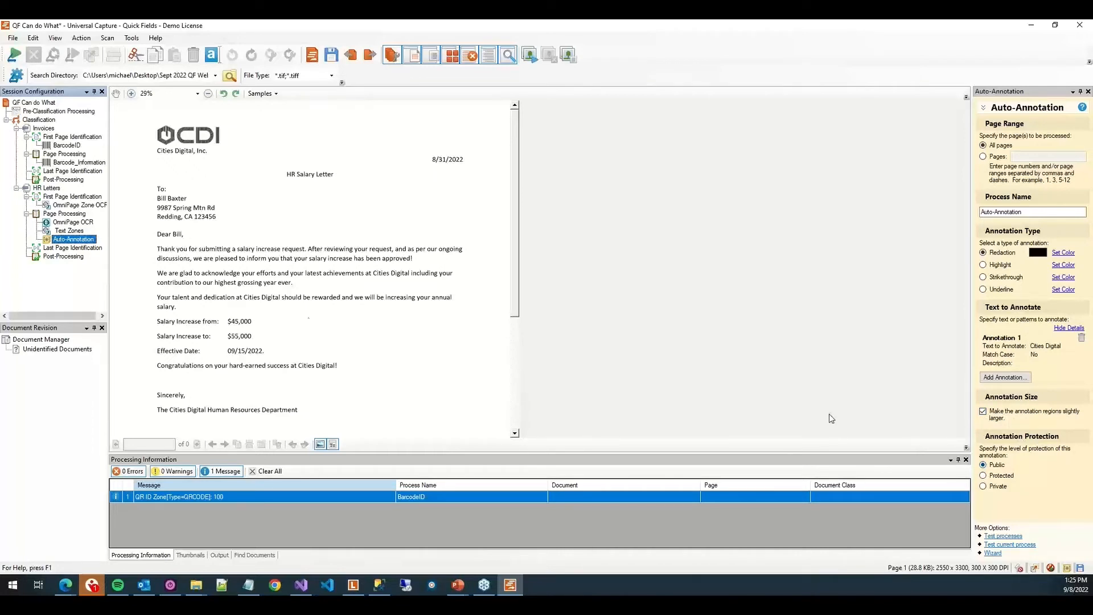
Review the HR Letters class's last page identification and post-processing options.
left_click(55, 249)
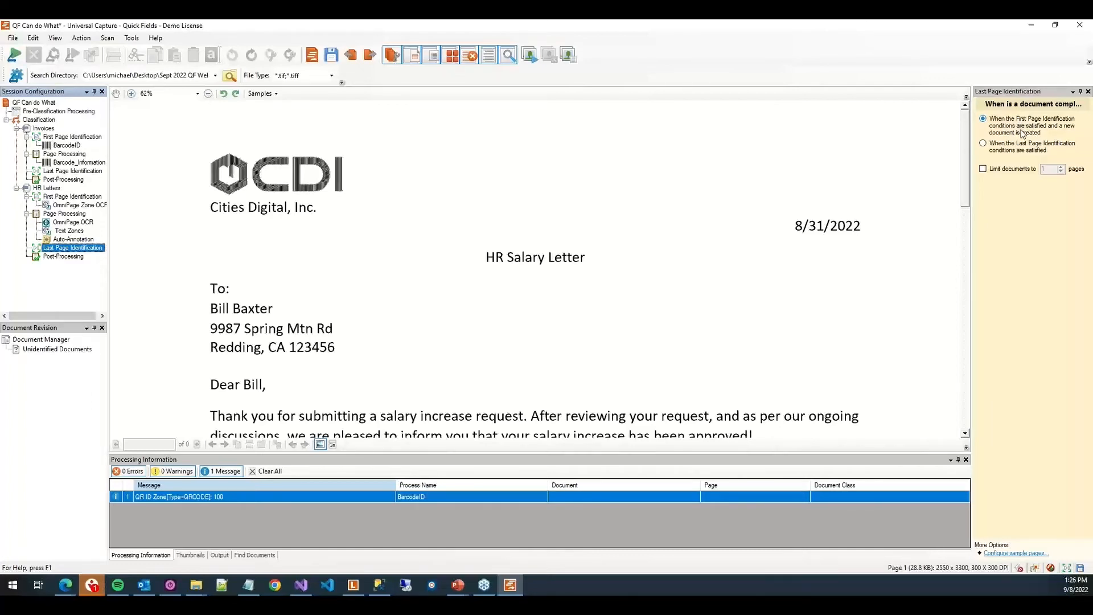
left_click(57, 257)
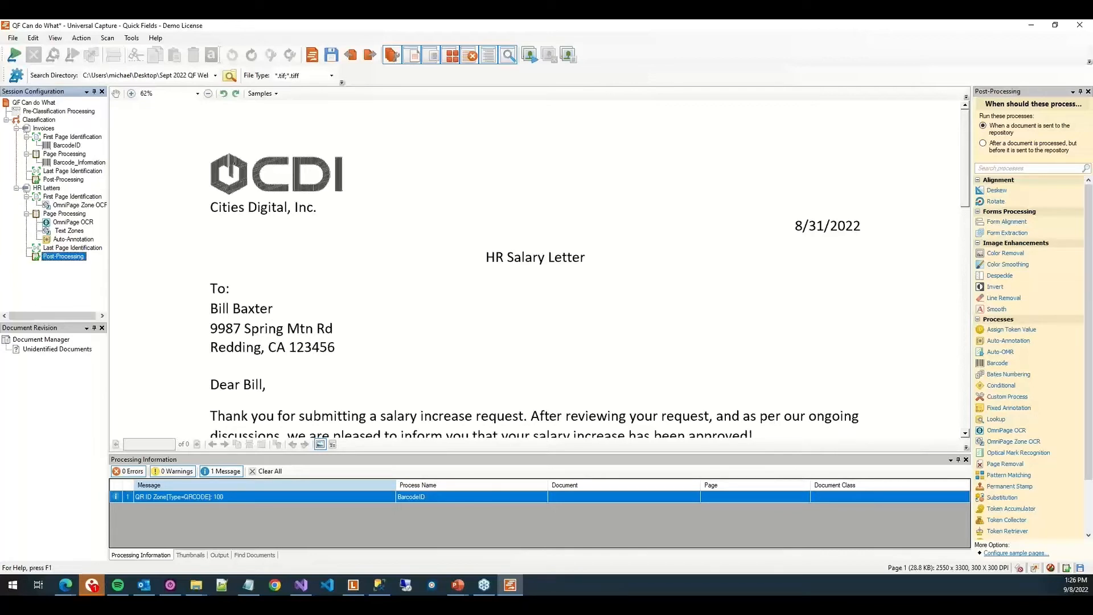
Open "QF Webinar - Batch File - for Demo.tif" from File Explorer in Windows Photo Viewer, page through to page 18, and return to Quick Fields.
left_click_drag(0, 375, 642, 133)
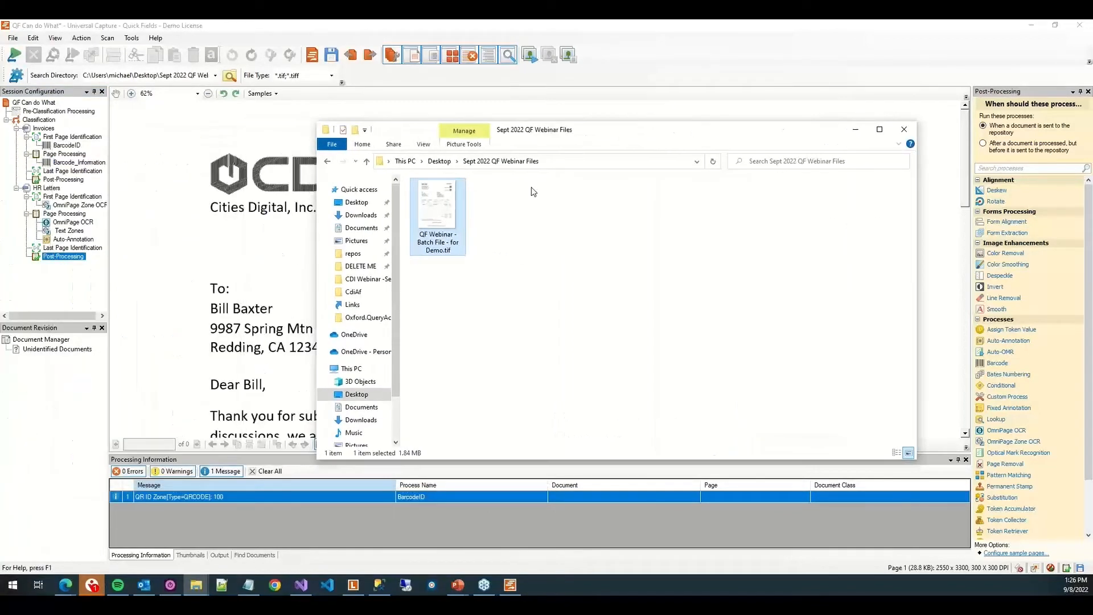
double_click(446, 222)
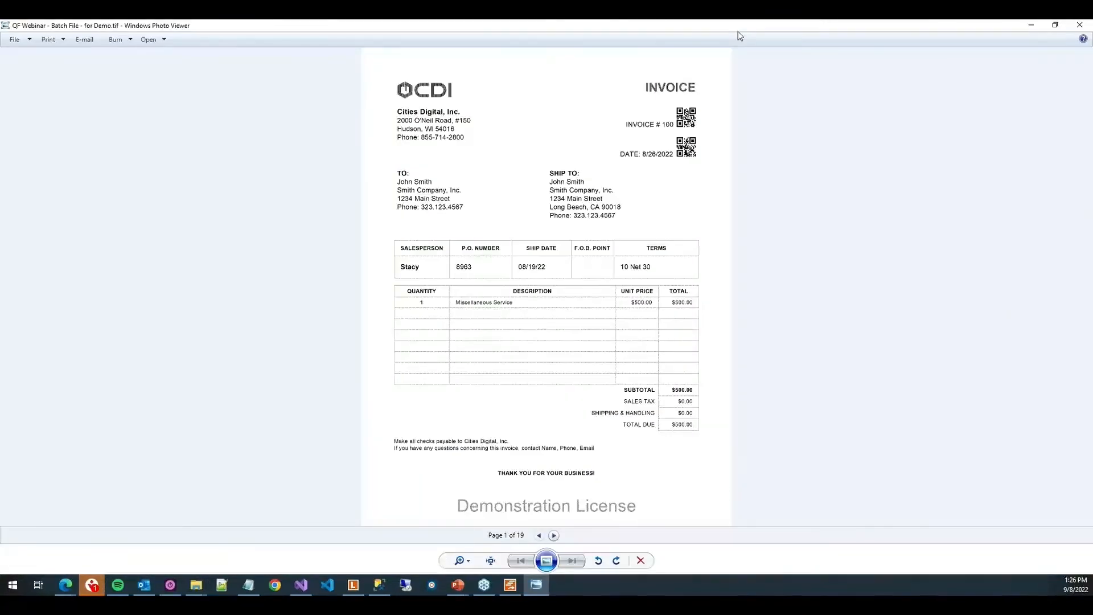
left_click(554, 535)
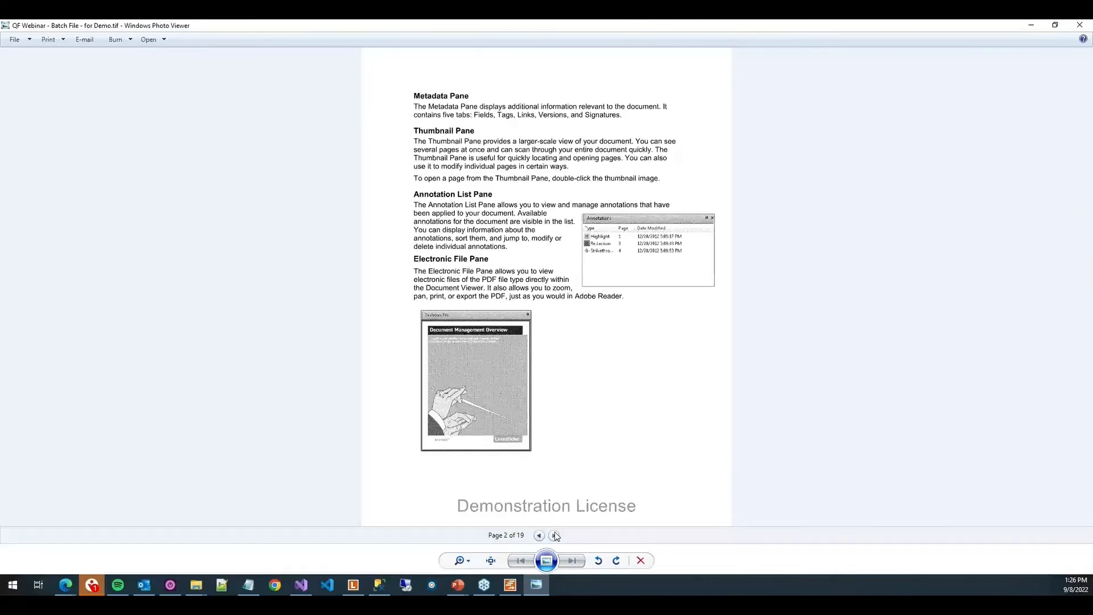
left_click(538, 535)
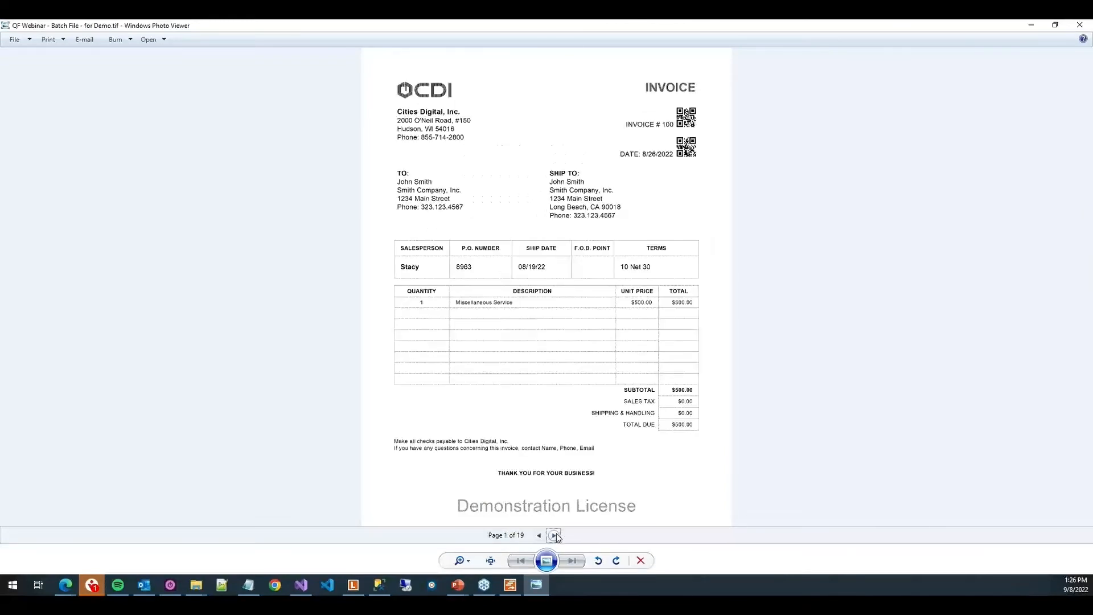
left_click(555, 535)
left_click(555, 535)
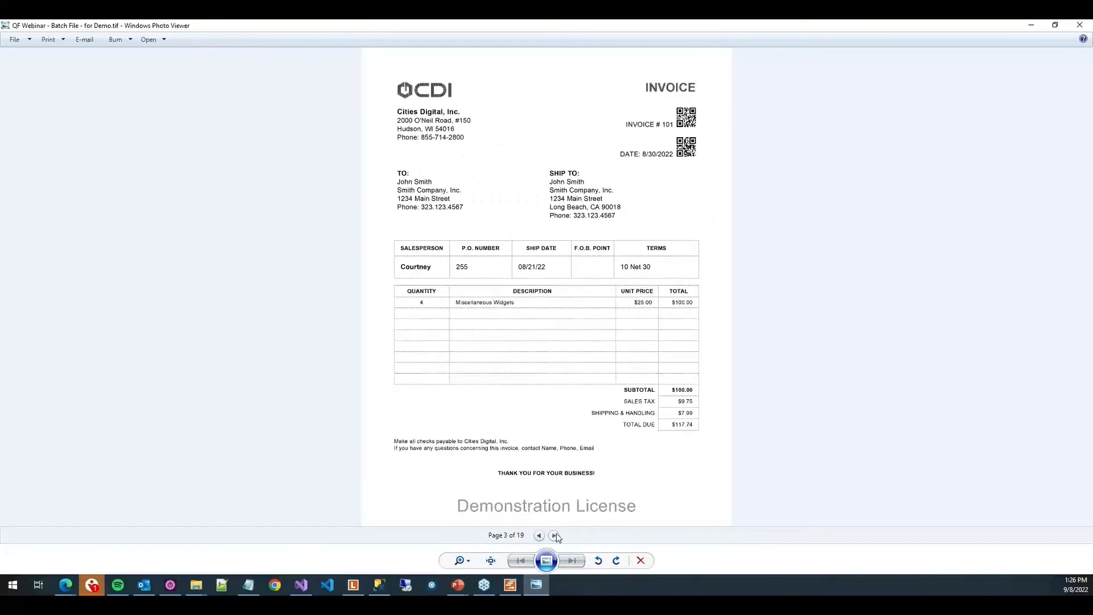
left_click(554, 535)
left_click(554, 535)
left_click(554, 535)
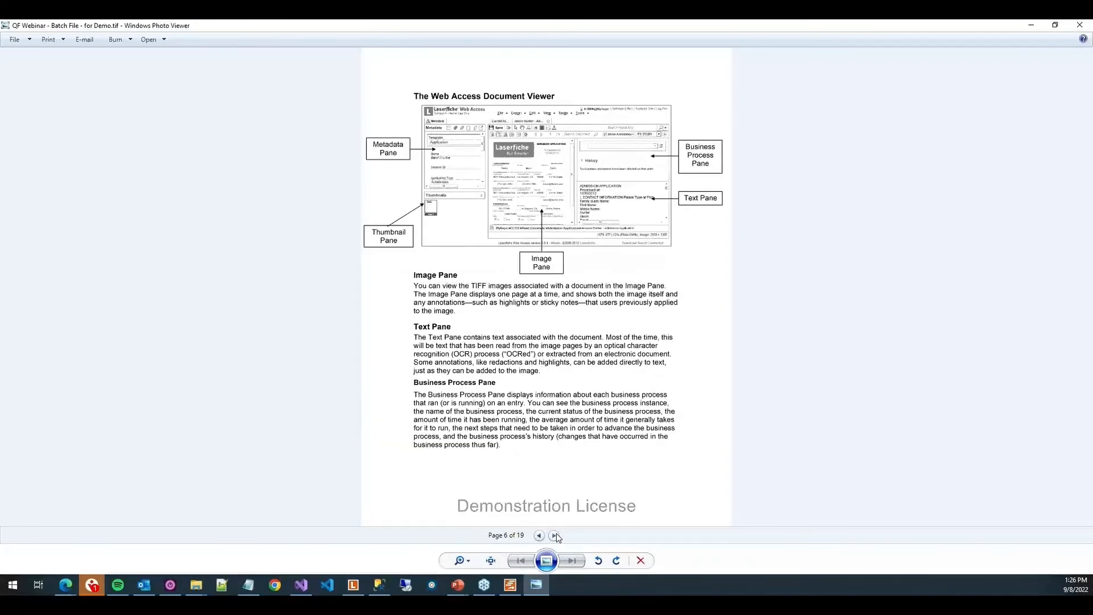
left_click(554, 535)
left_click(554, 535)
left_click(555, 535)
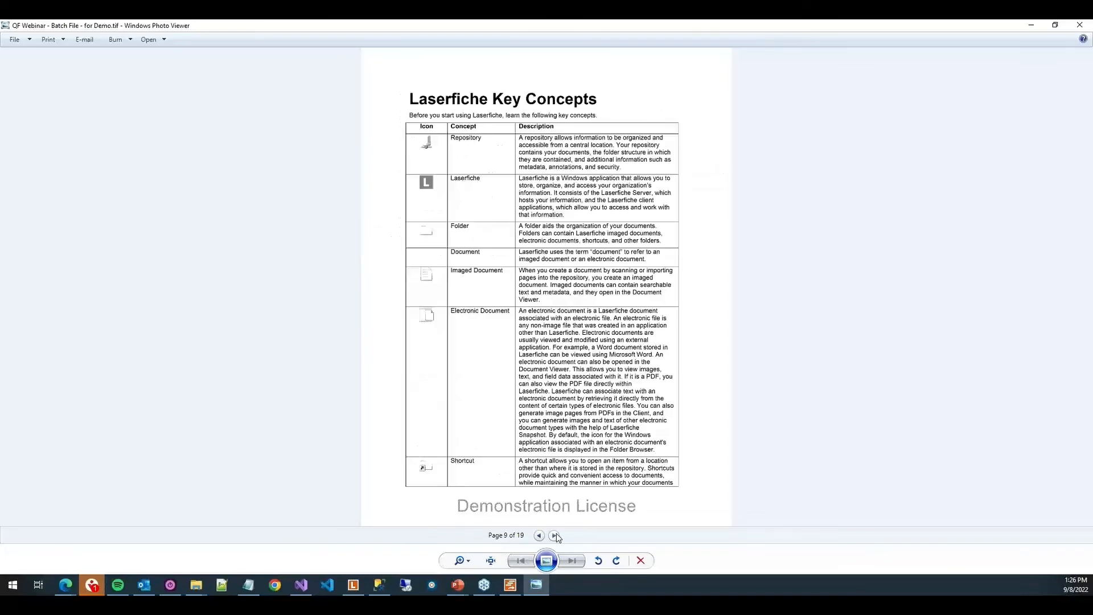
left_click(554, 535)
left_click(554, 535)
left_click(554, 535)
left_click(554, 535)
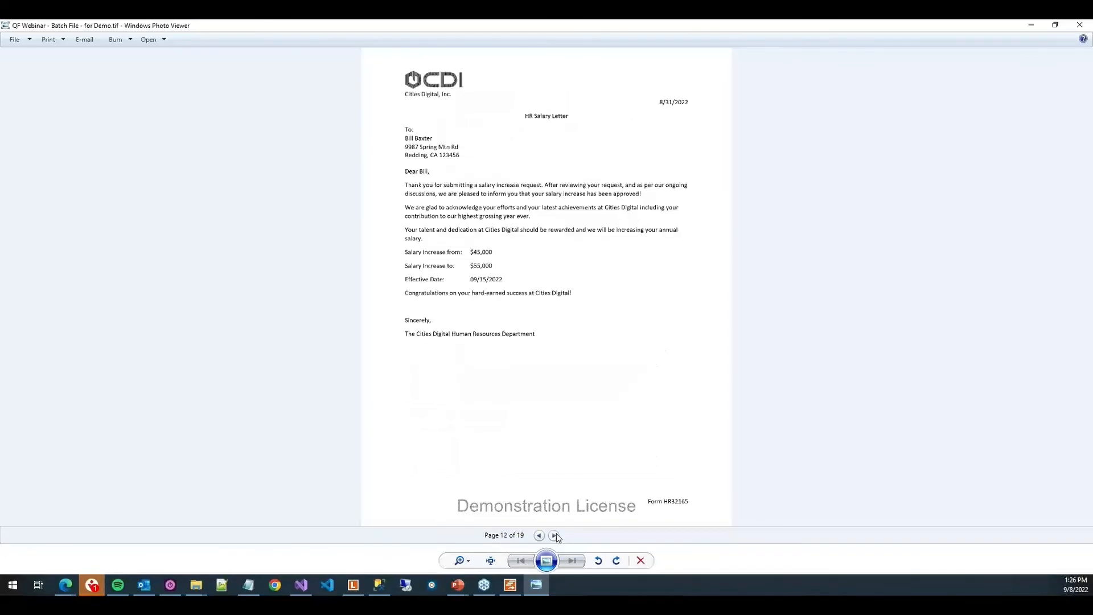
left_click(555, 535)
left_click(555, 535)
left_click(554, 535)
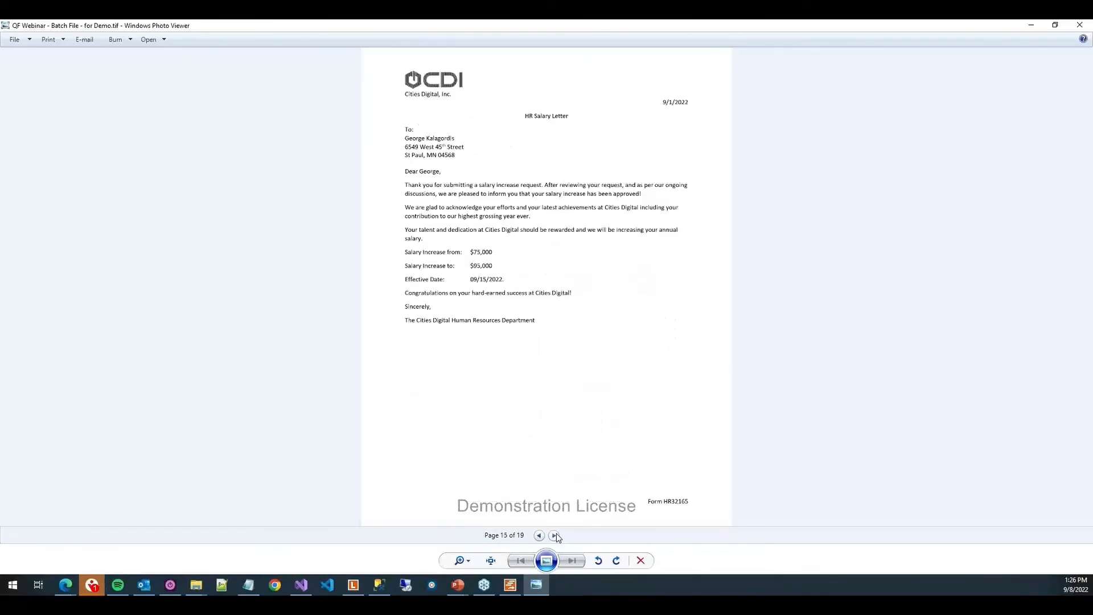
left_click(555, 535)
left_click(554, 535)
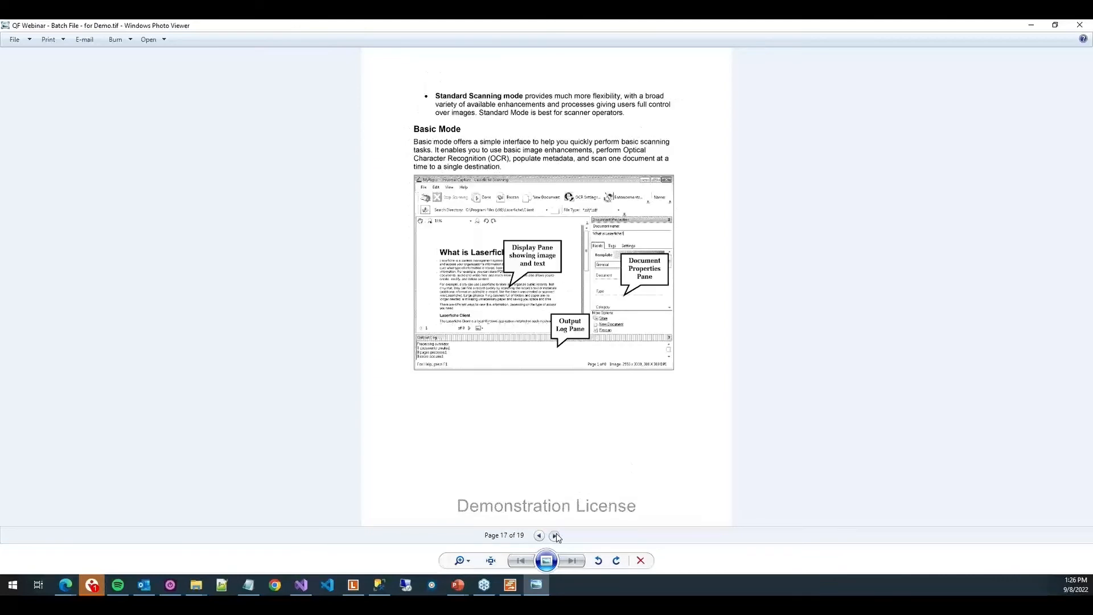
left_click(554, 535)
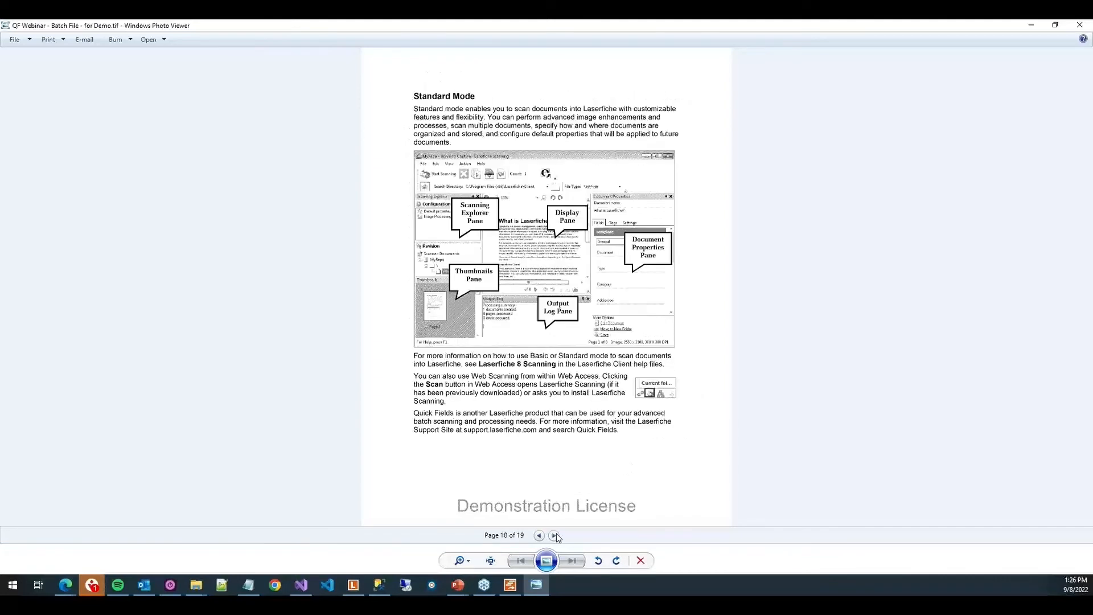
left_click(1080, 25)
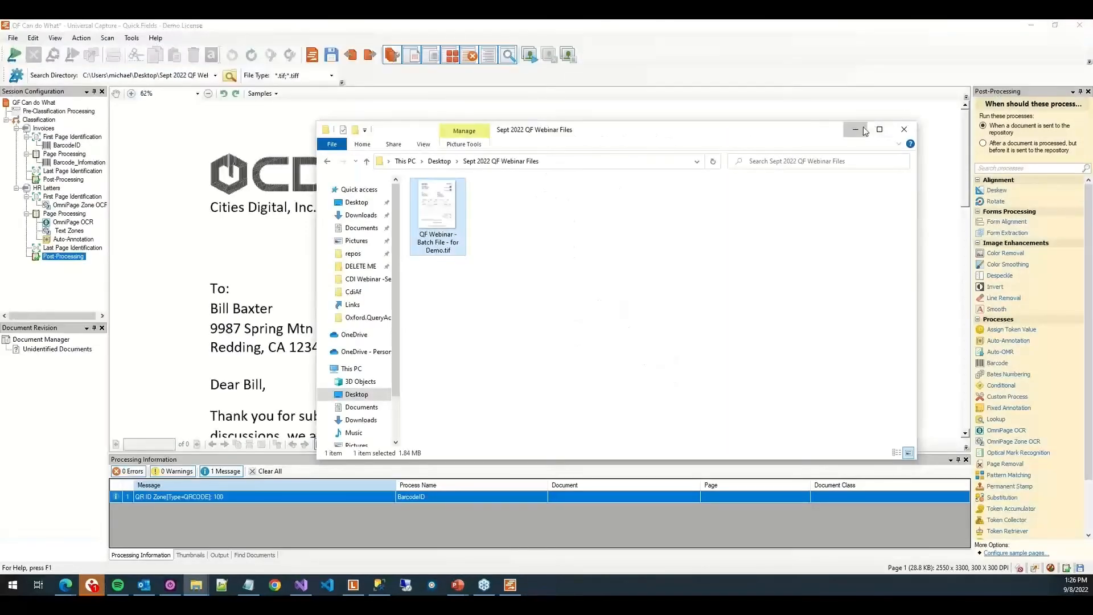
left_click(856, 130)
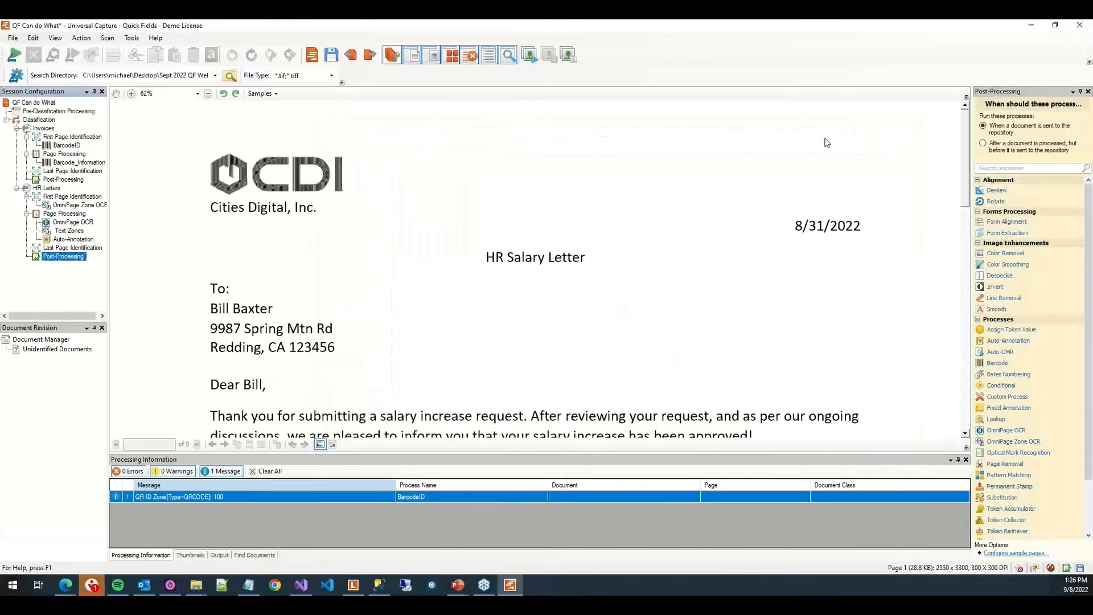
Review the Universal Capture file retrieval setup and the available scan sources, leaving both dialogs without changes.
left_click(15, 76)
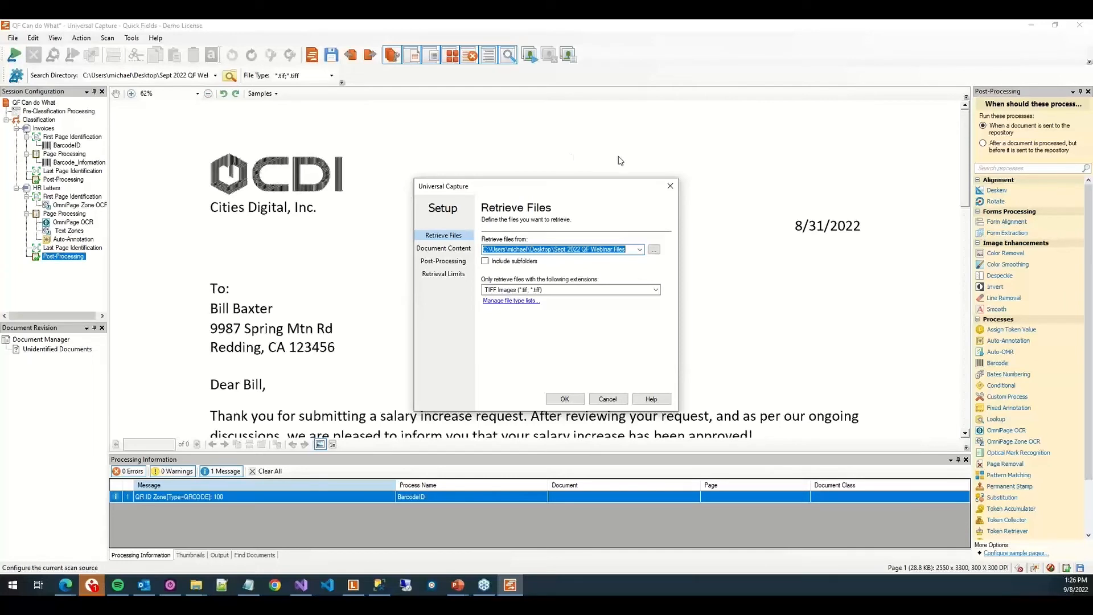
left_click(670, 185)
left_click(83, 38)
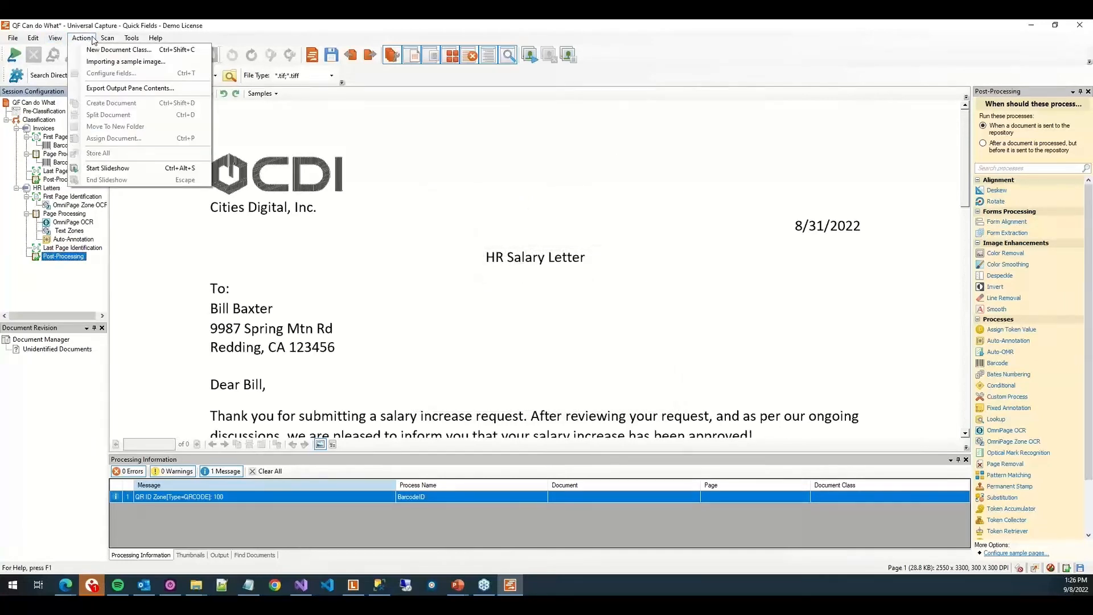
mouse_move(108, 39)
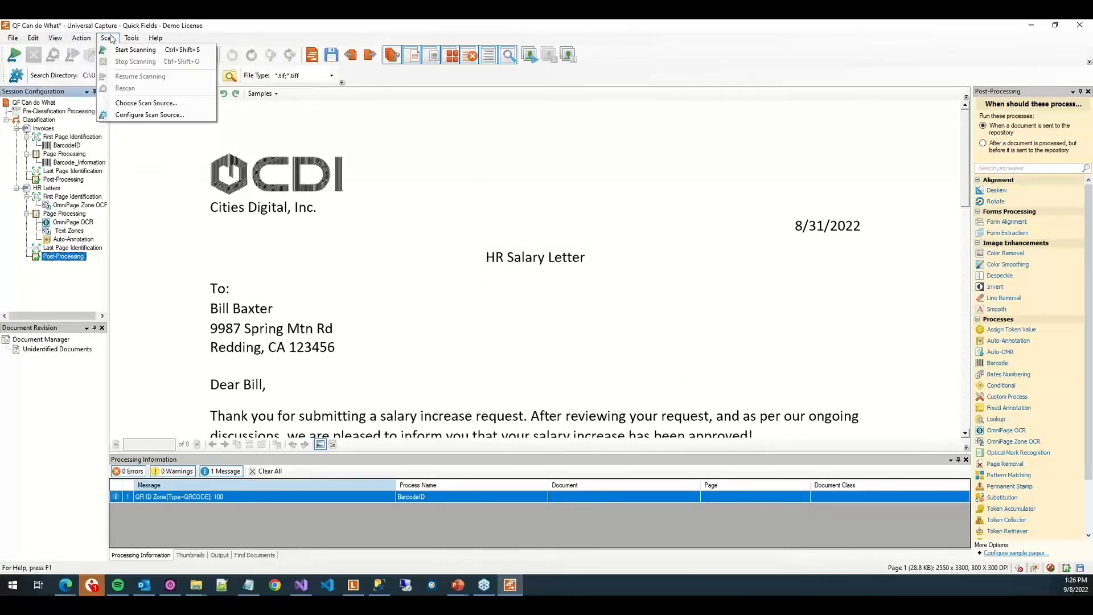
left_click(139, 103)
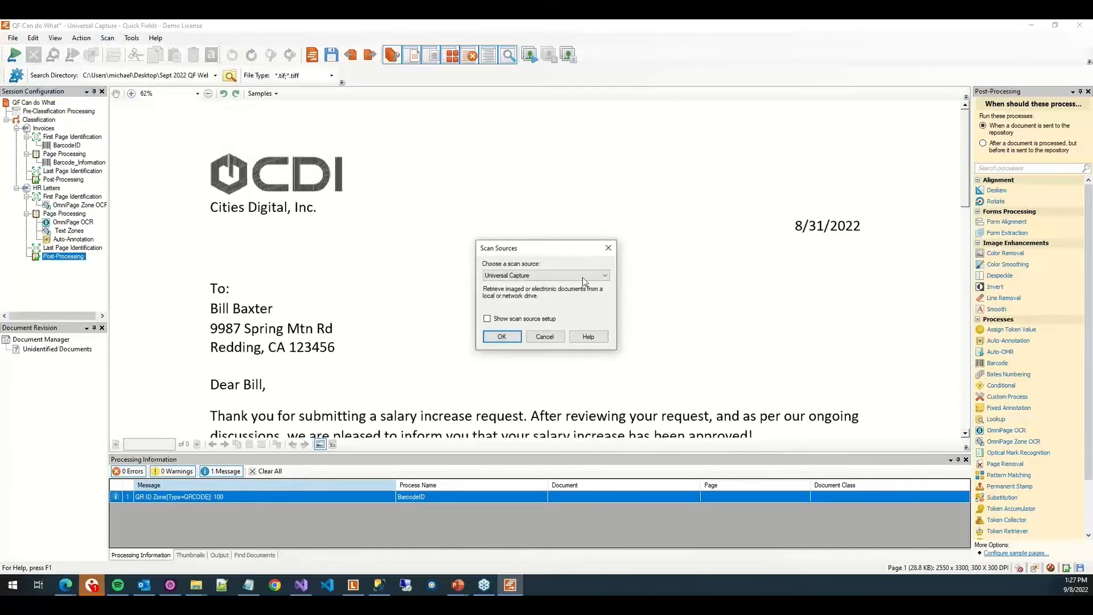
left_click(577, 276)
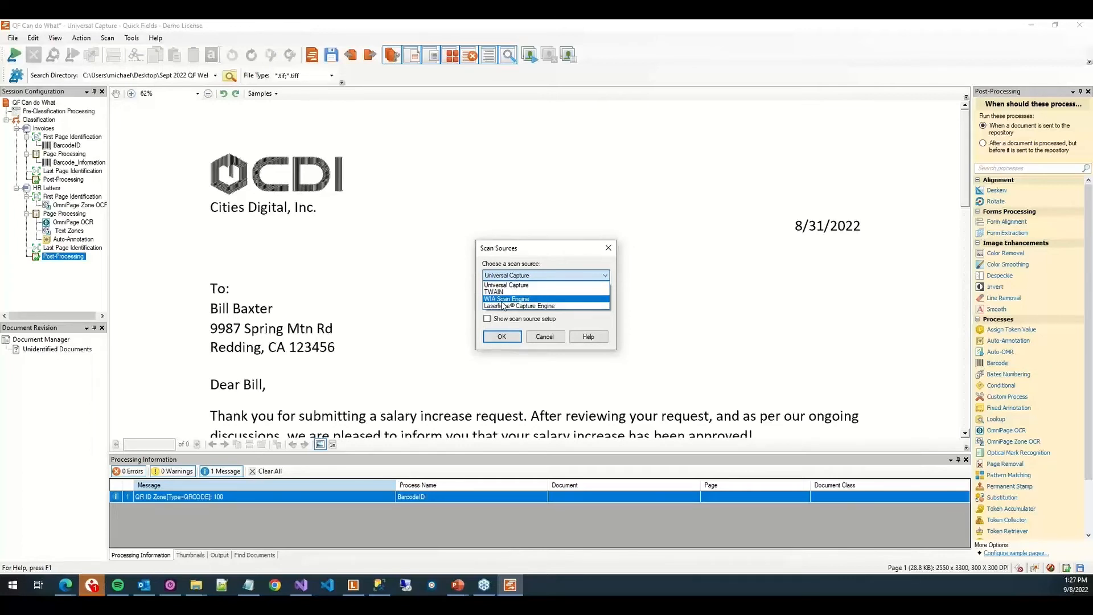
left_click(520, 285)
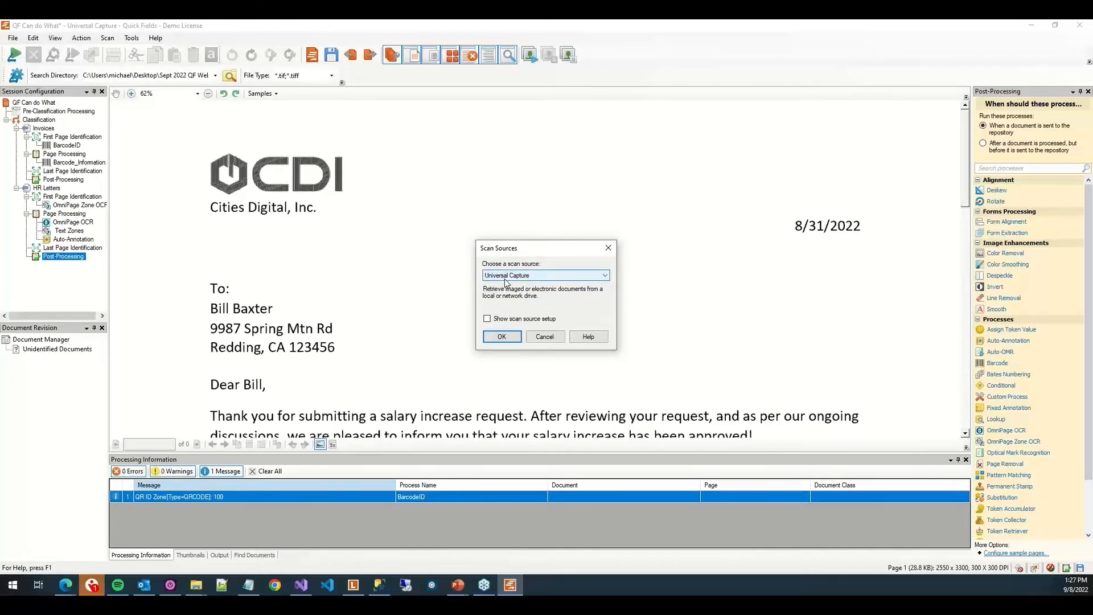
left_click(544, 336)
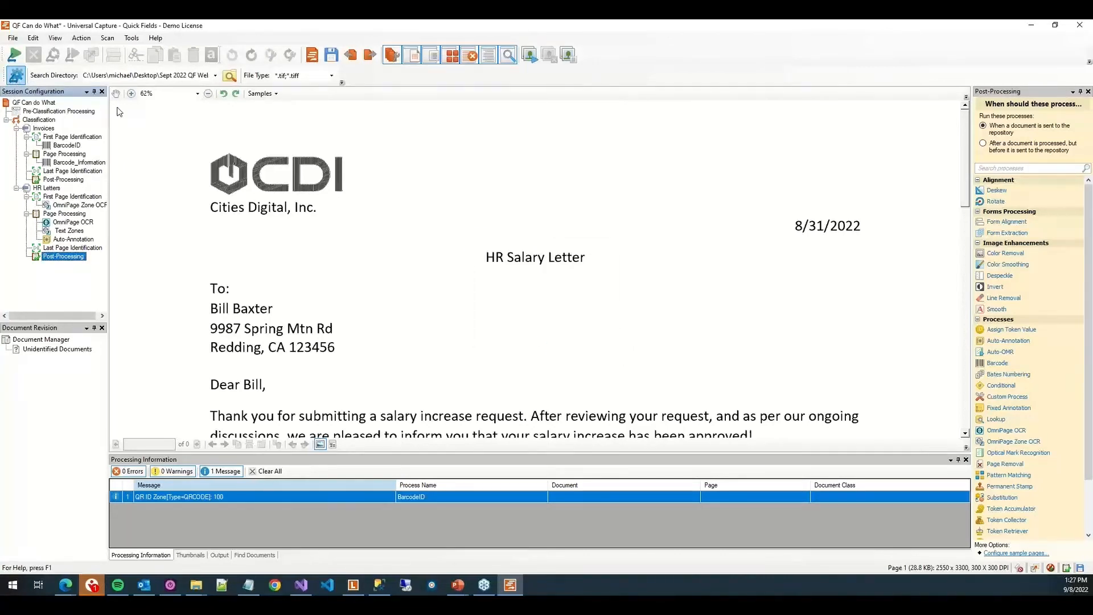
Scan the batch file through the session, enlarge the output log and read it from the processing summary back to the first entry.
left_click(15, 55)
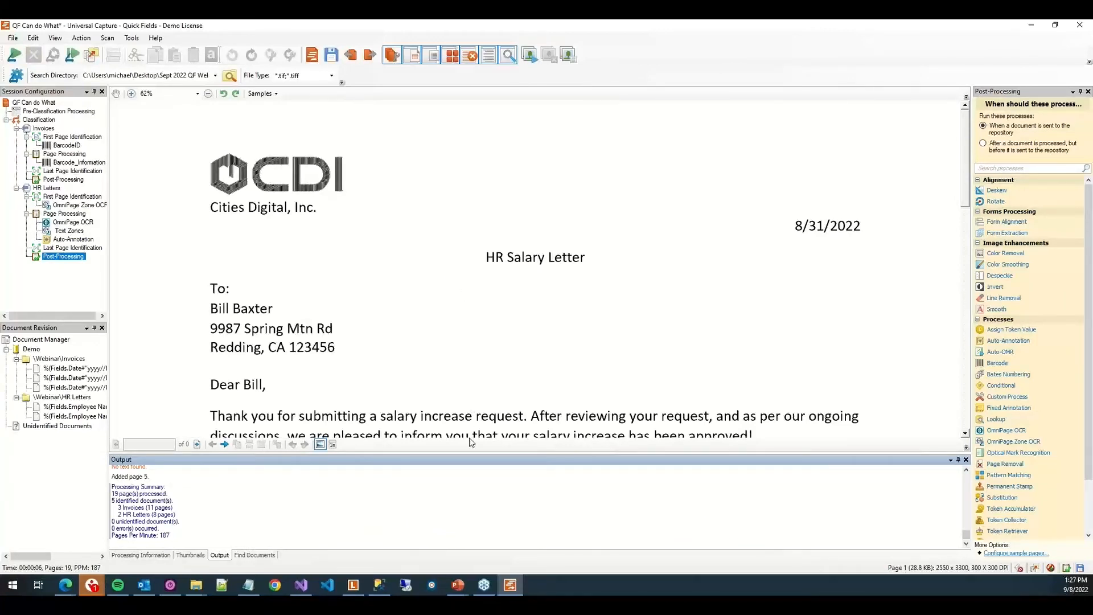
left_click_drag(468, 453, 480, 343)
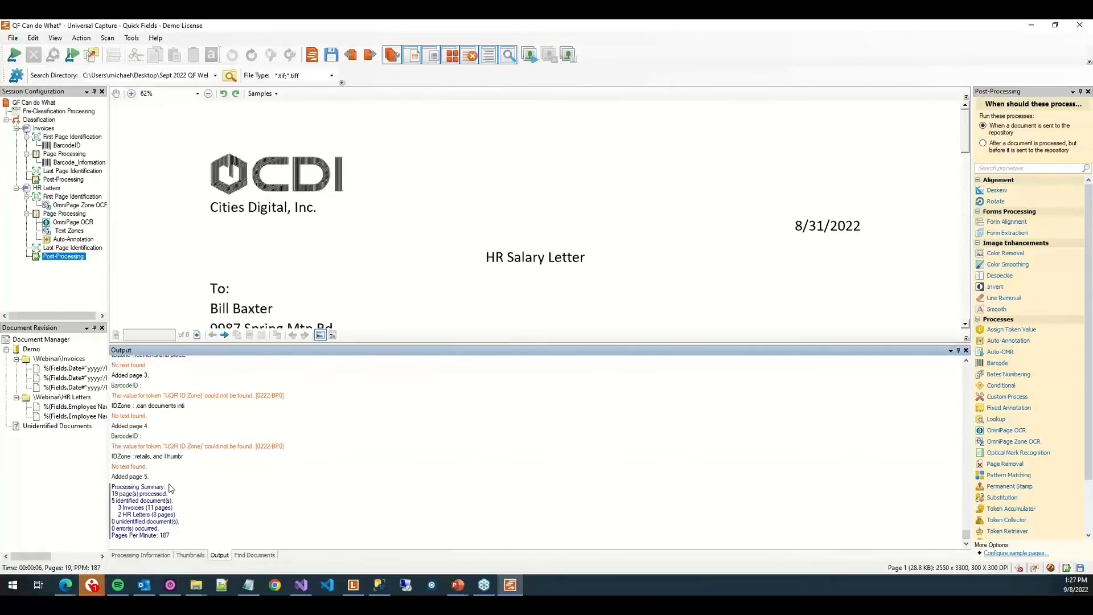
scroll(245, 493, "up", 5)
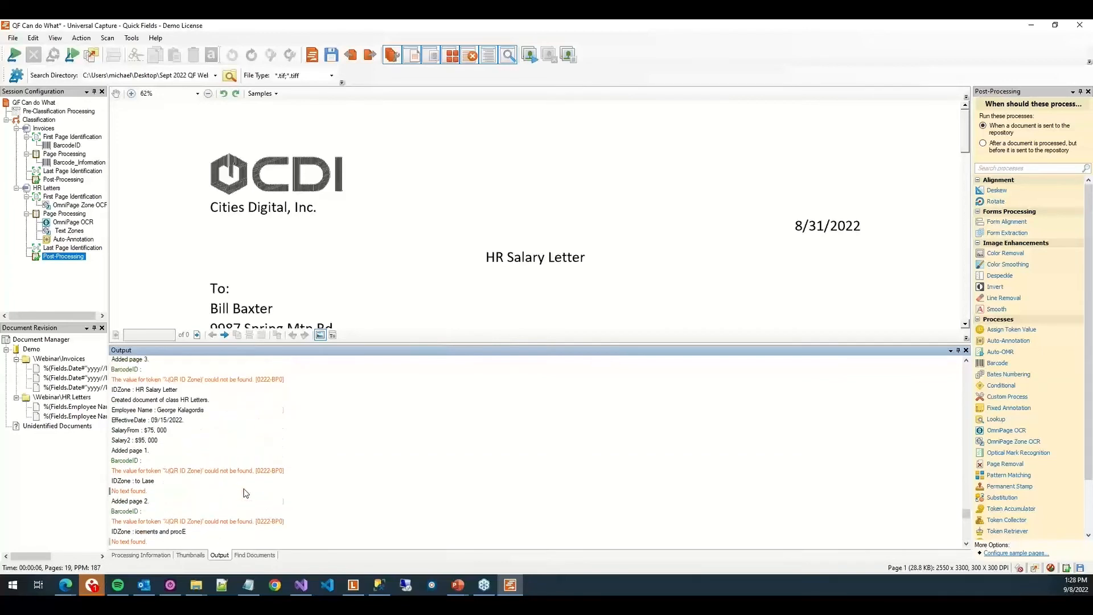
scroll(244, 493, "up", 10)
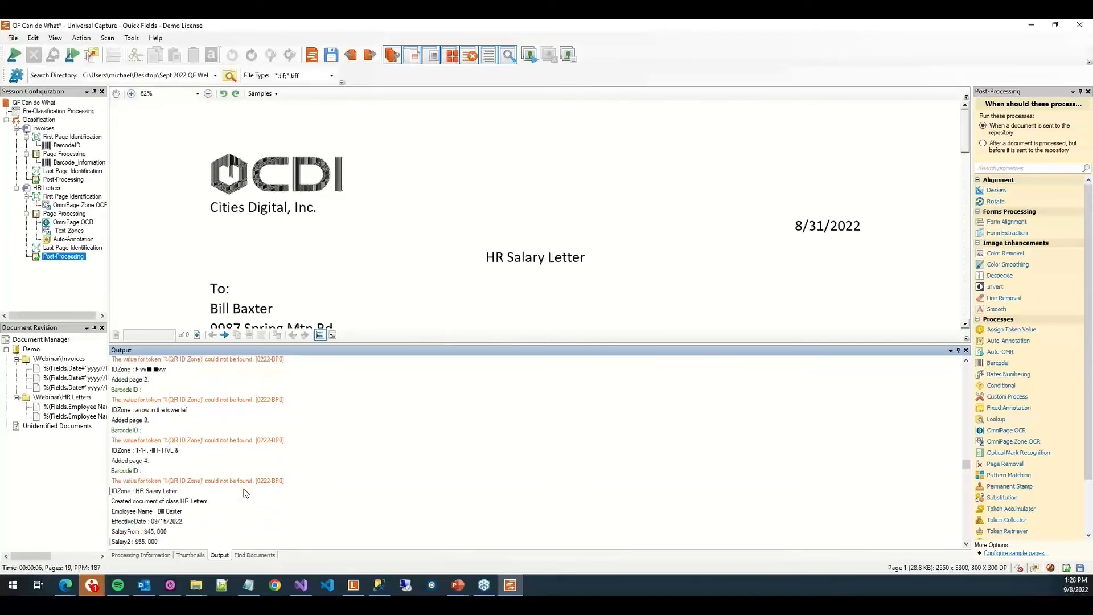
scroll(245, 493, "up", 4)
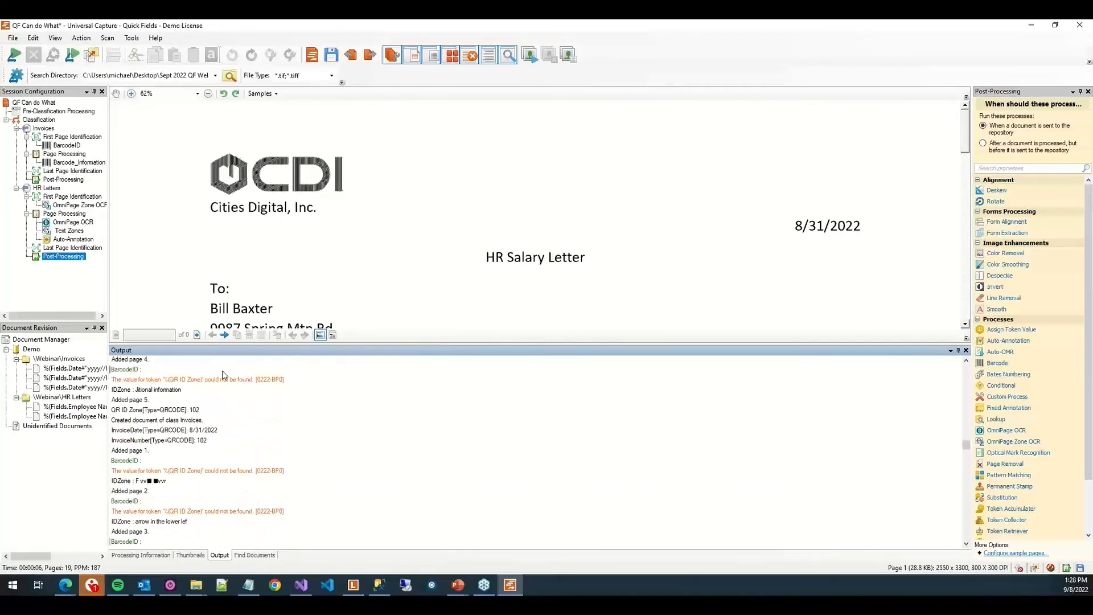
scroll(223, 376, "up", 5)
scroll(224, 376, "up", 3)
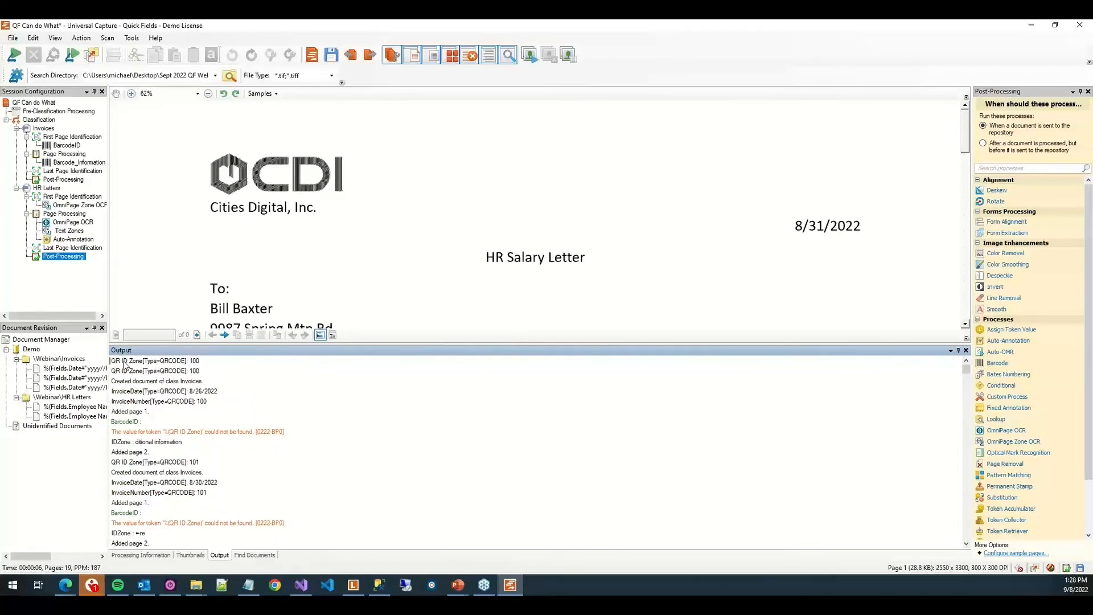
Examine the first invoice's output log entries, covering InvoiceDate, BarcodeID, the QR ID Zone token and the added second page.
left_click(176, 392)
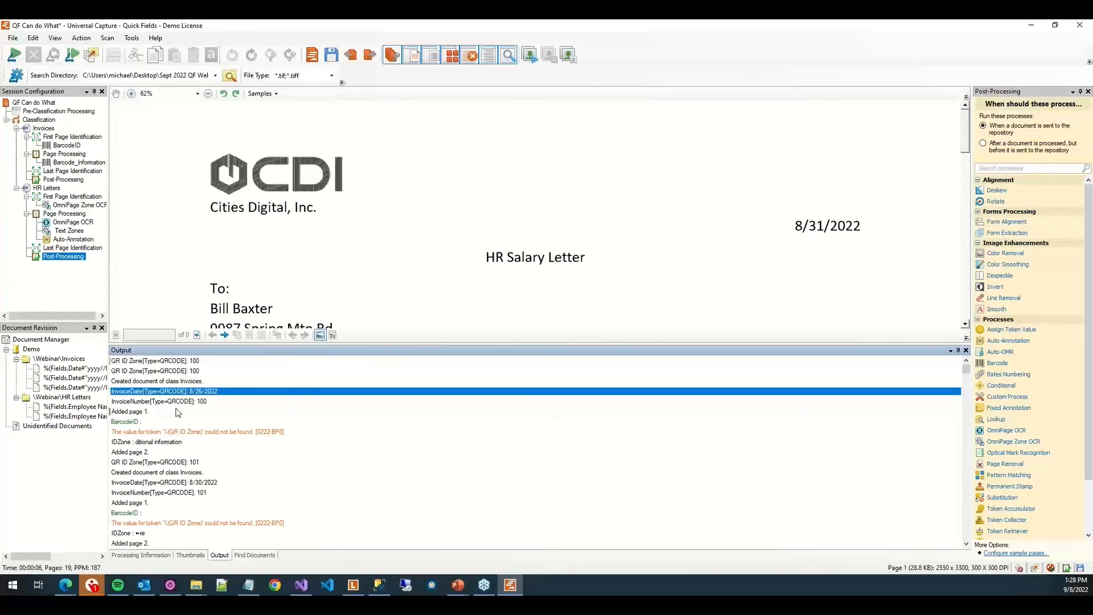
left_click(176, 431)
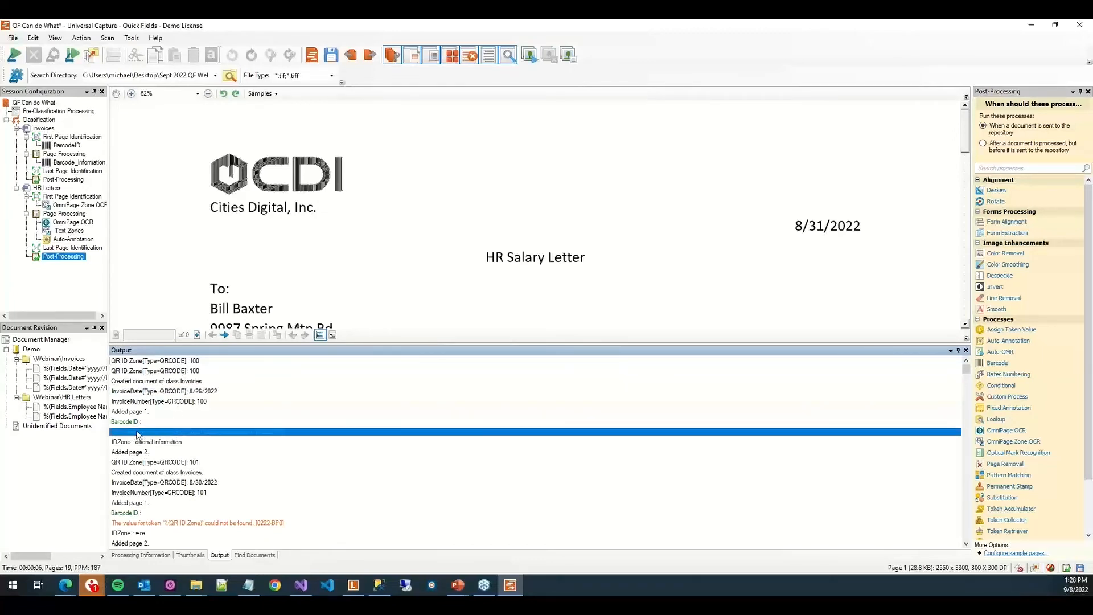
left_click(157, 423)
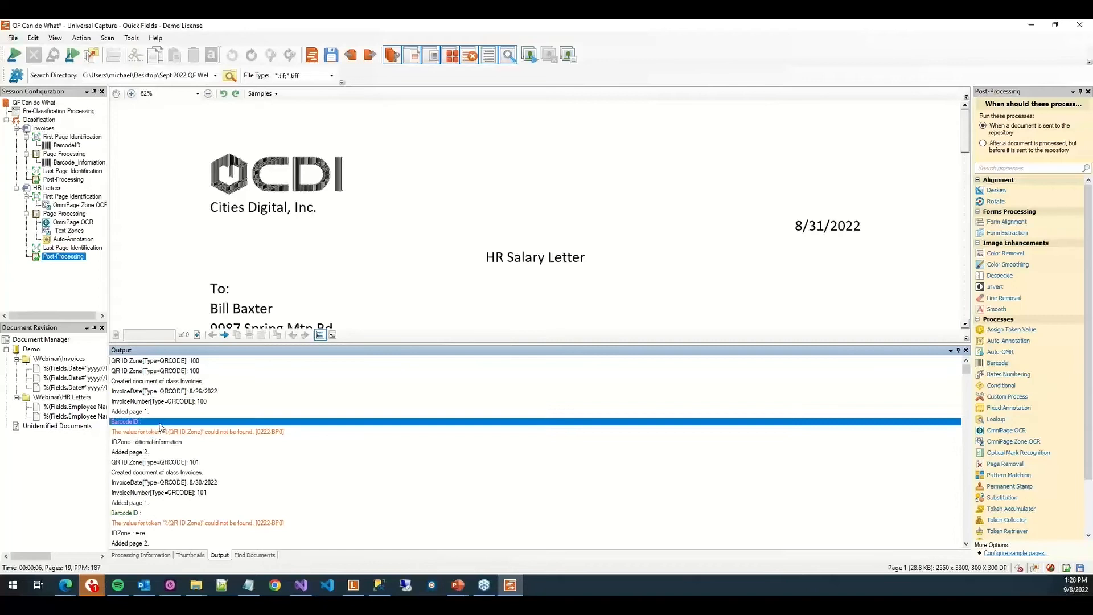
left_click(248, 433)
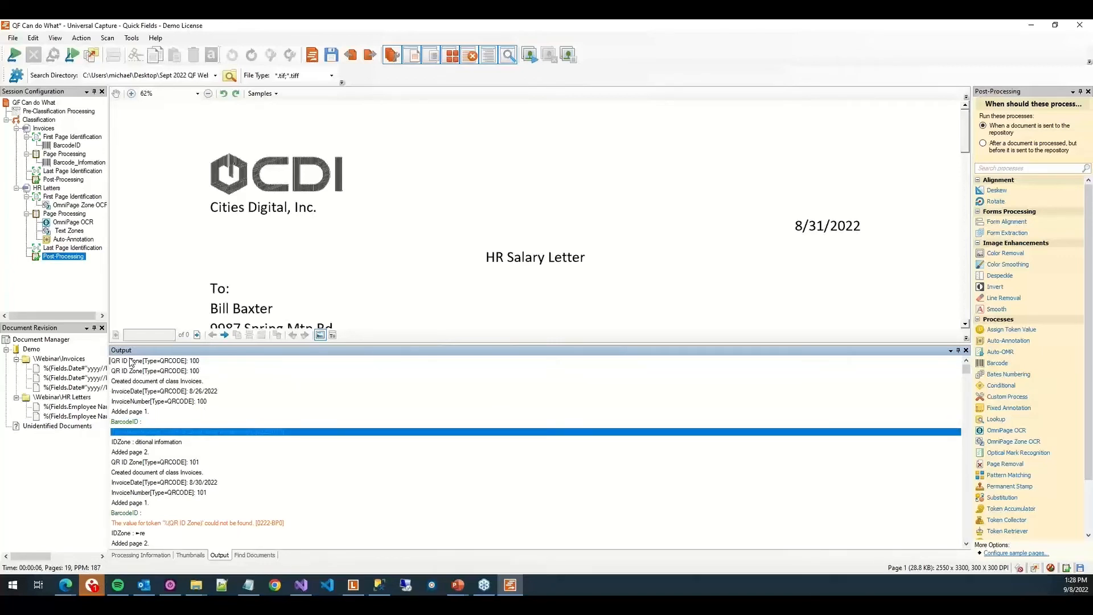
left_click(201, 452)
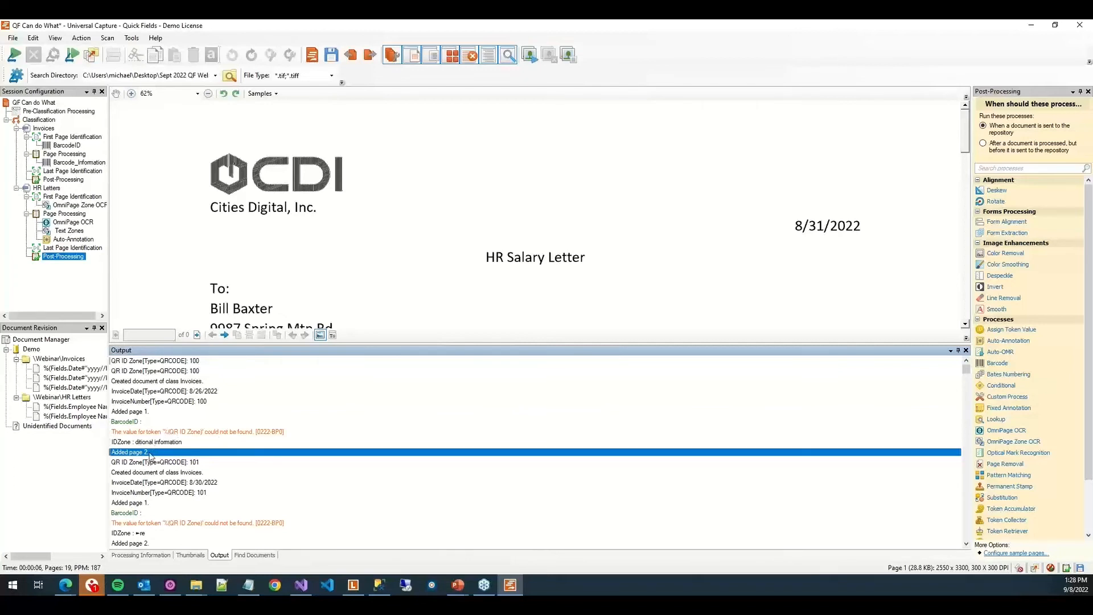
Open page 2 of the second HR letter from its Auto-Annotation entry in the processing information and inspect the nearby QR ID Zone token entry.
left_click(169, 556)
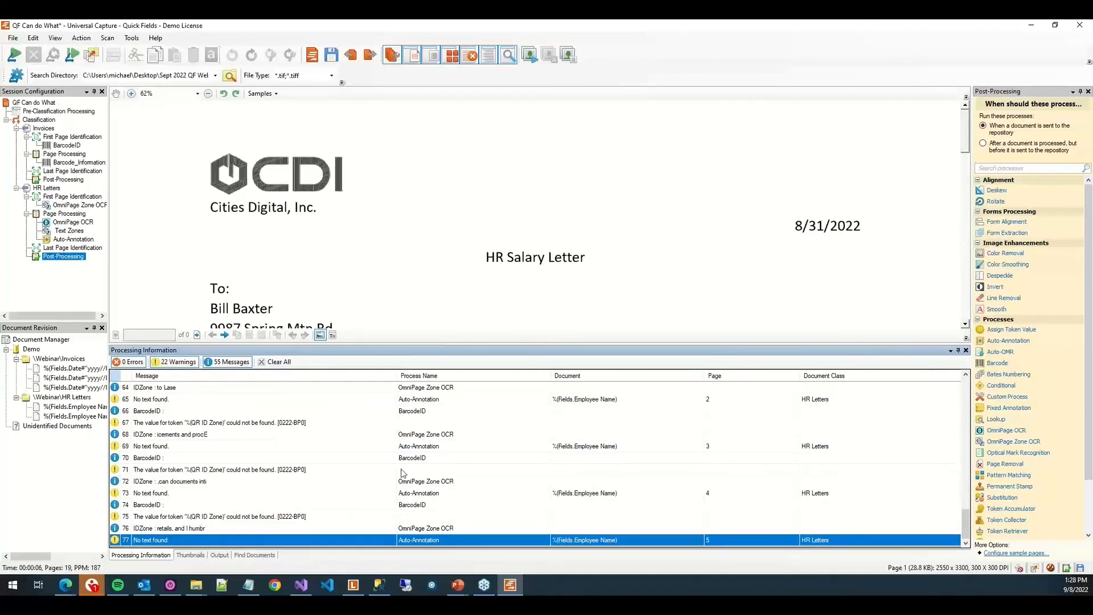
left_click(236, 401)
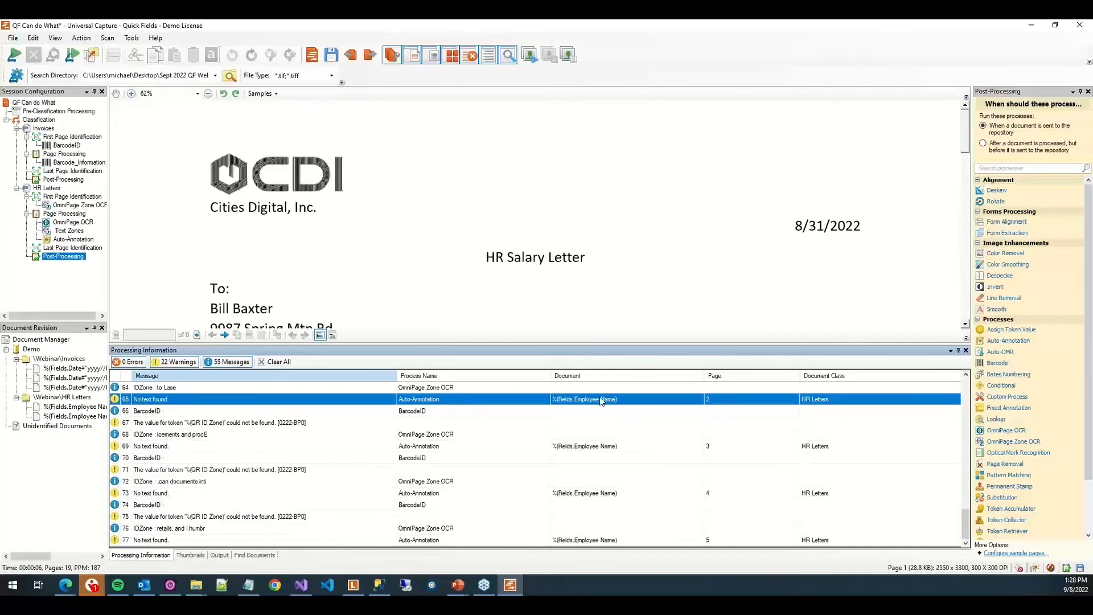
double_click(157, 402)
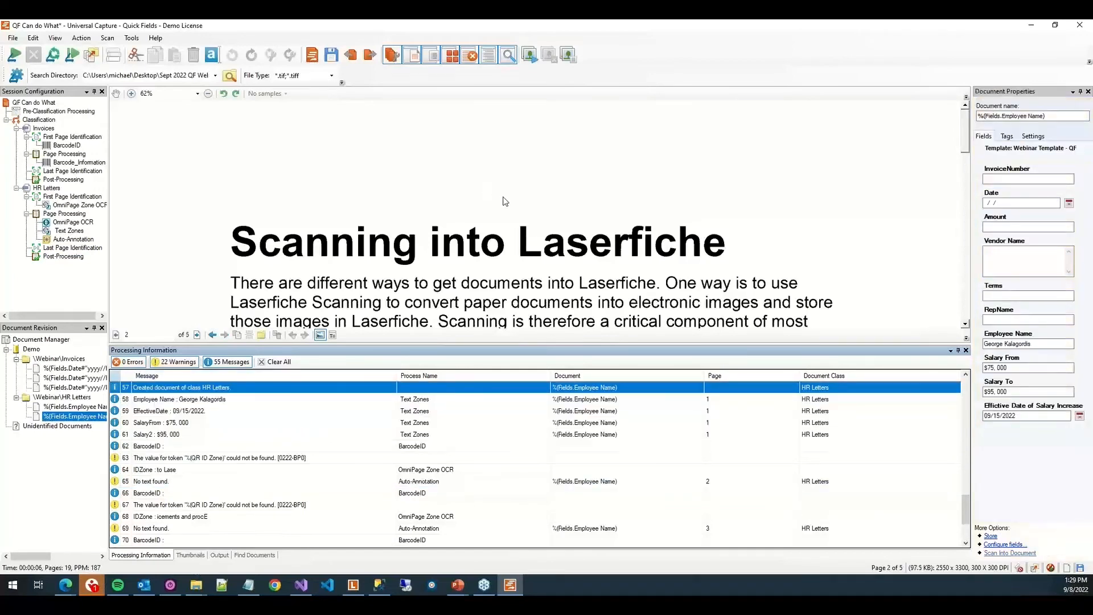
mouse_move(965, 140)
left_mouse_down()
mouse_move(976, 326)
mouse_move(971, 137)
left_mouse_up()
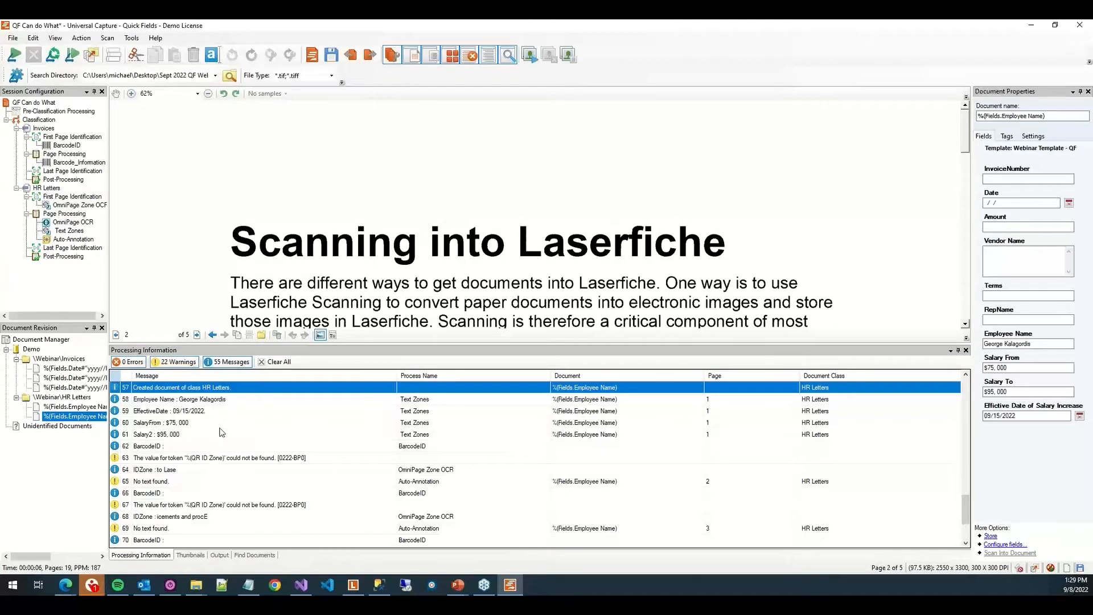
left_click(227, 459)
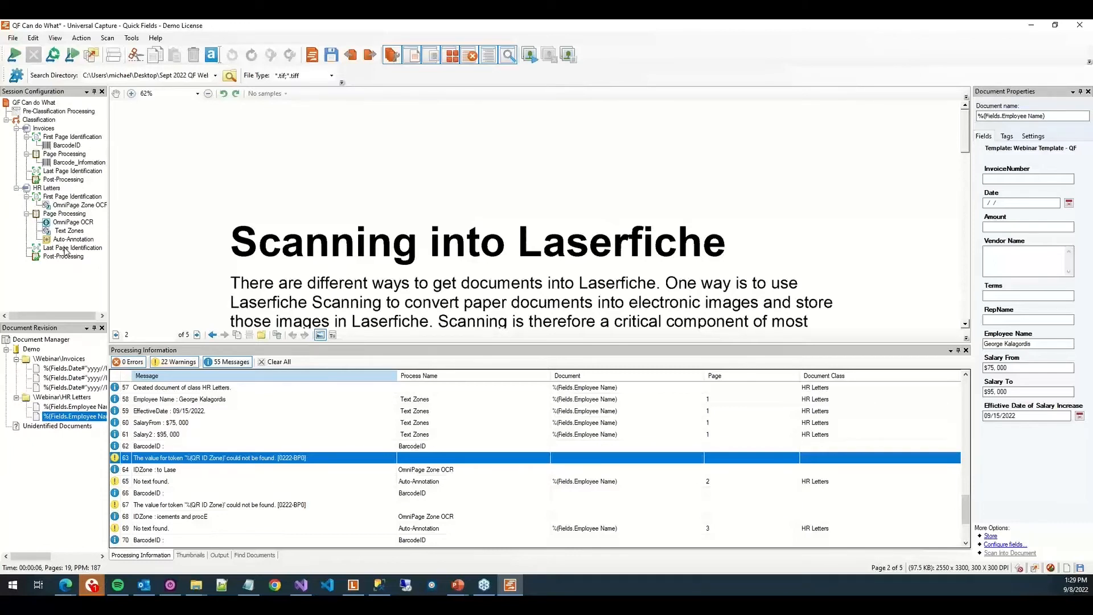
Enlarge the document view and compare the extracted fields of invoices 100, 101 and 102 with their page images.
left_click(62, 369)
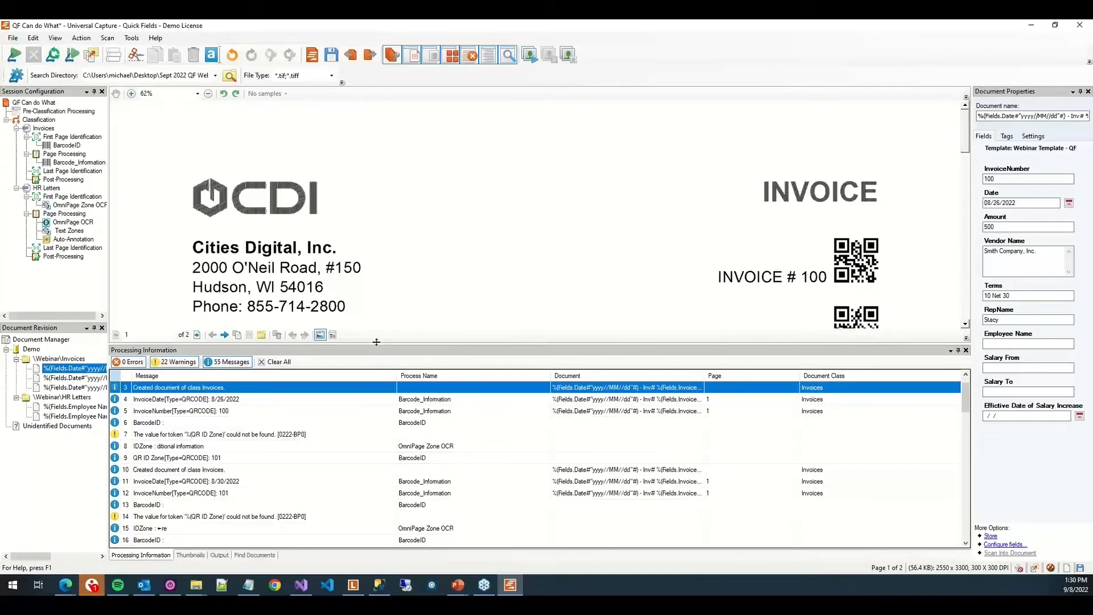
left_click_drag(376, 341, 388, 475)
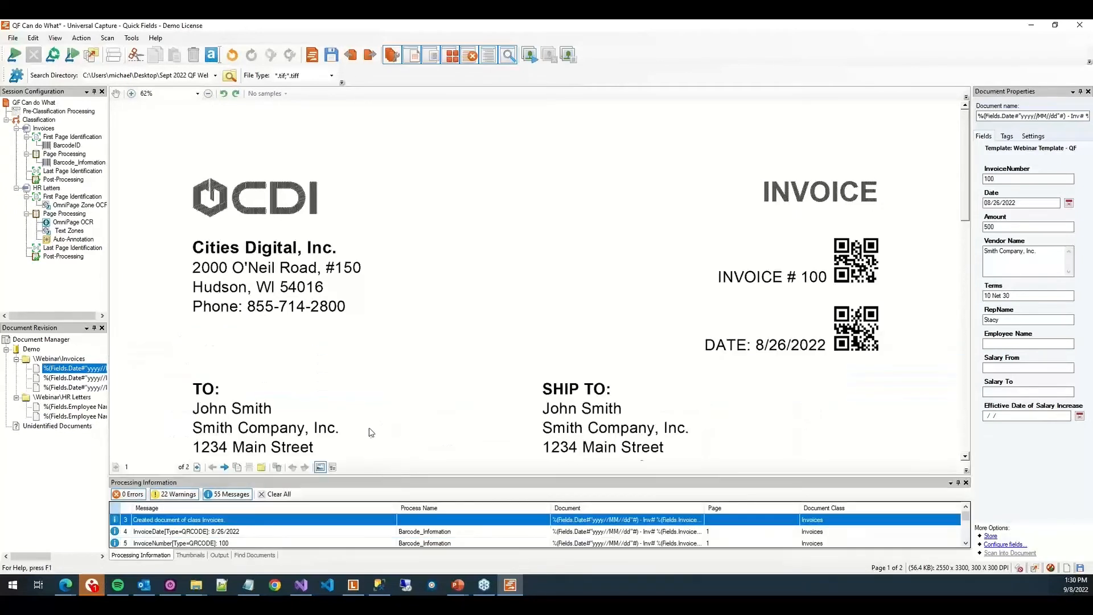
left_click(1016, 179)
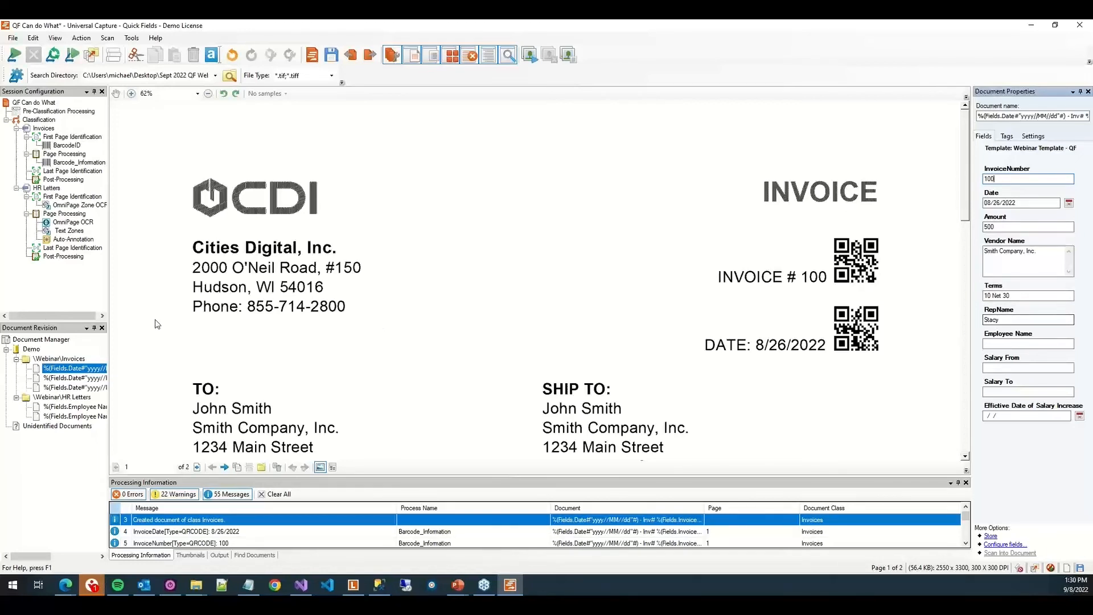
left_click(57, 378)
key("Down")
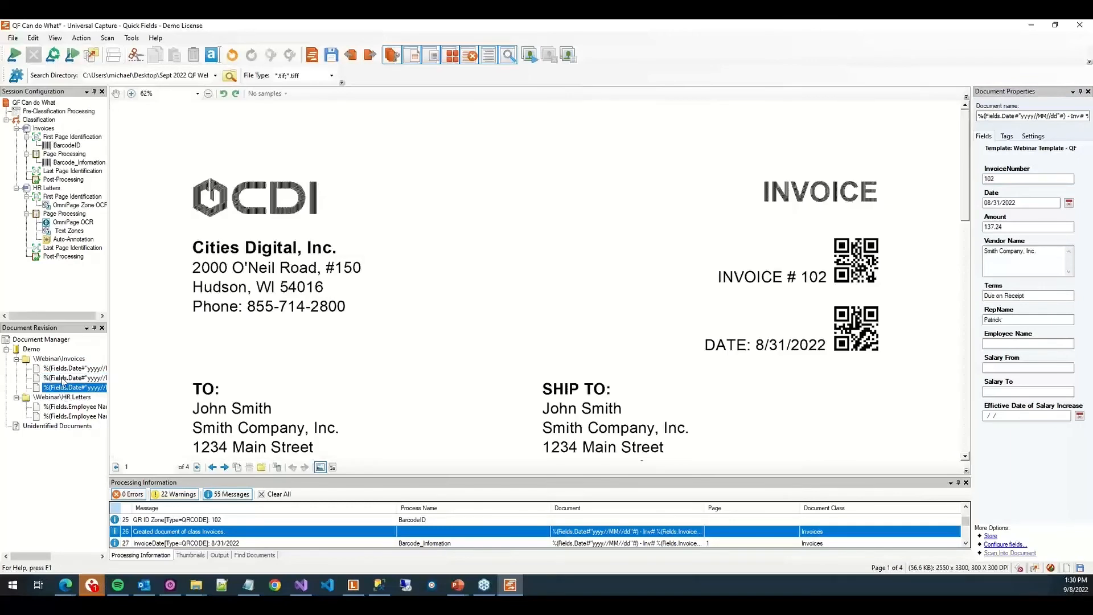
left_click(63, 379)
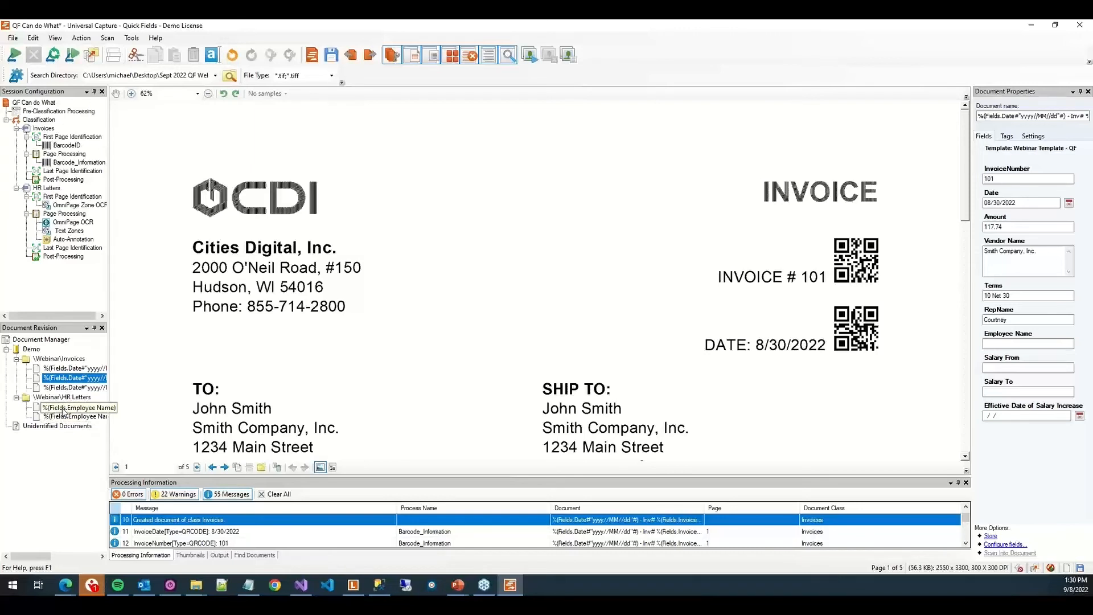
Check the first processed HR letter's extracted fields and Cities Digital redactions, and review the HR Letters Auto-Annotation settings.
left_click(64, 408)
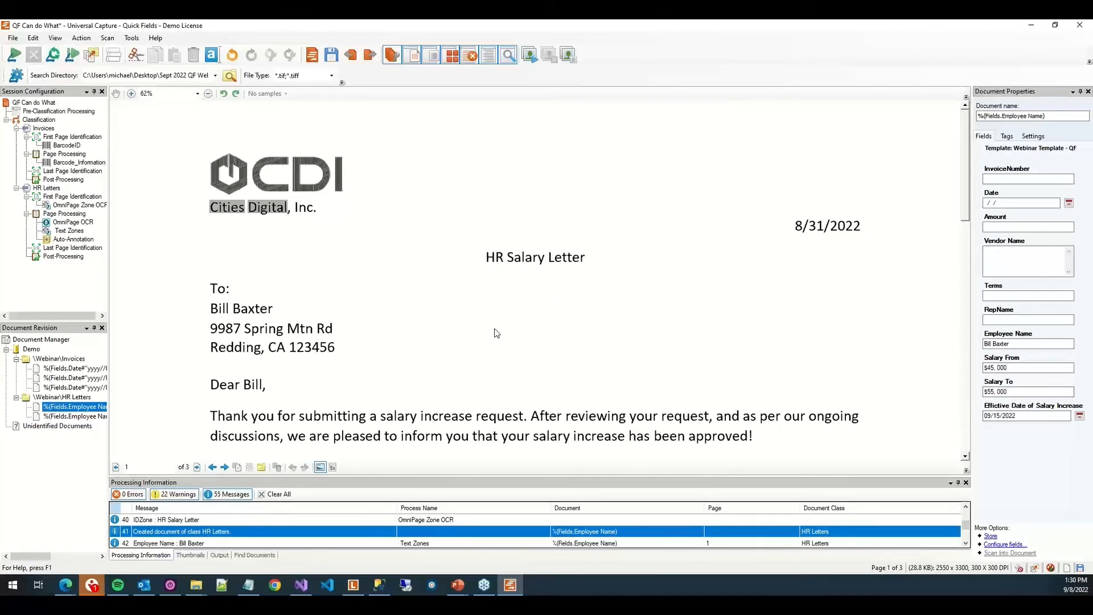
scroll(496, 333, "down", 3)
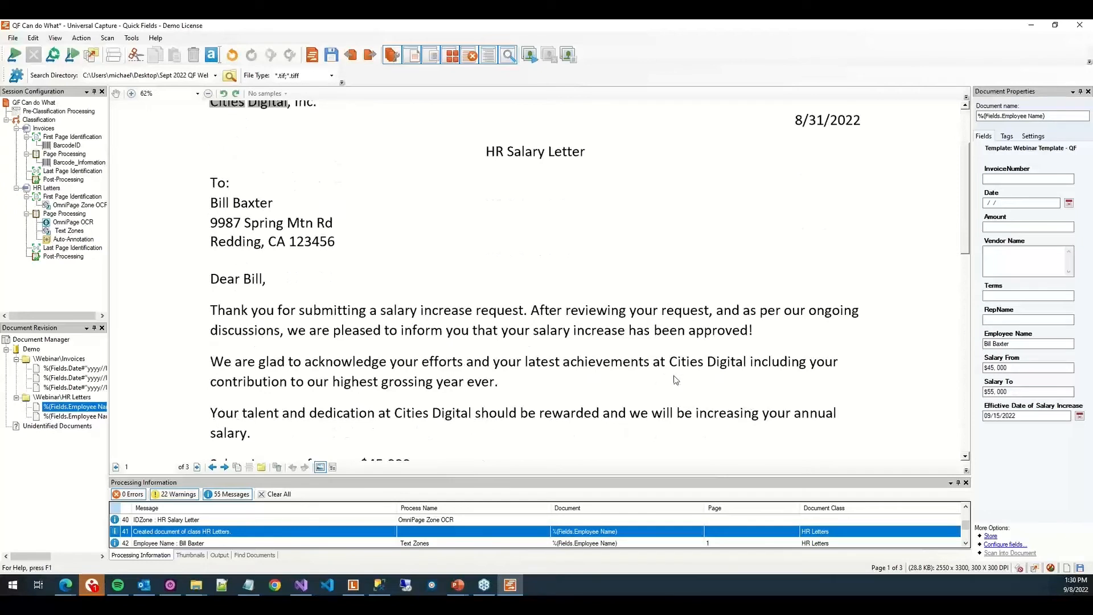
scroll(706, 361, "up", 3)
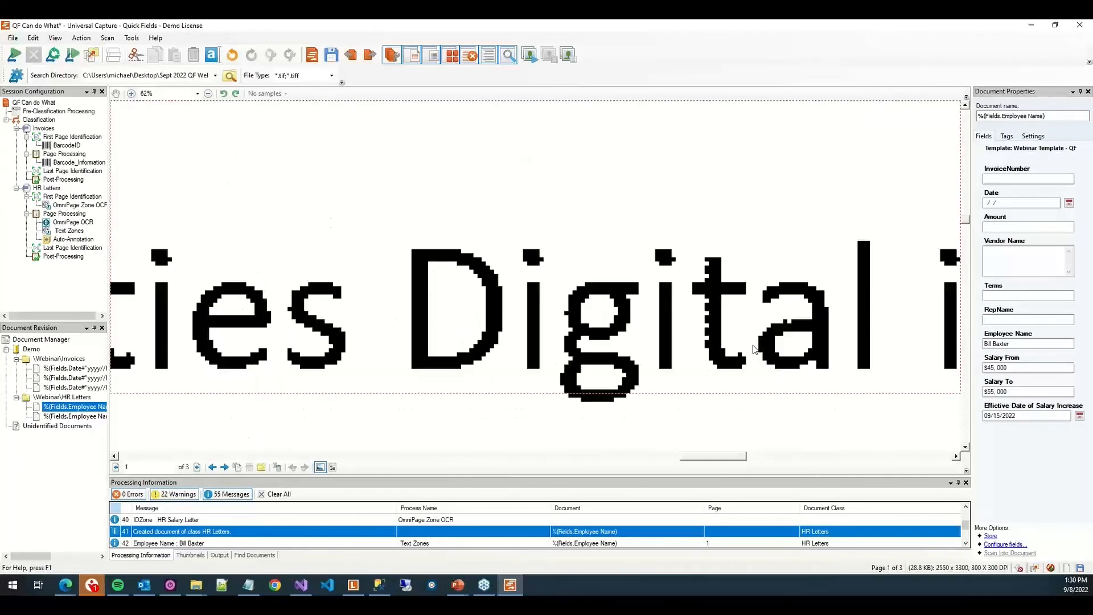
scroll(754, 350, "down", 7)
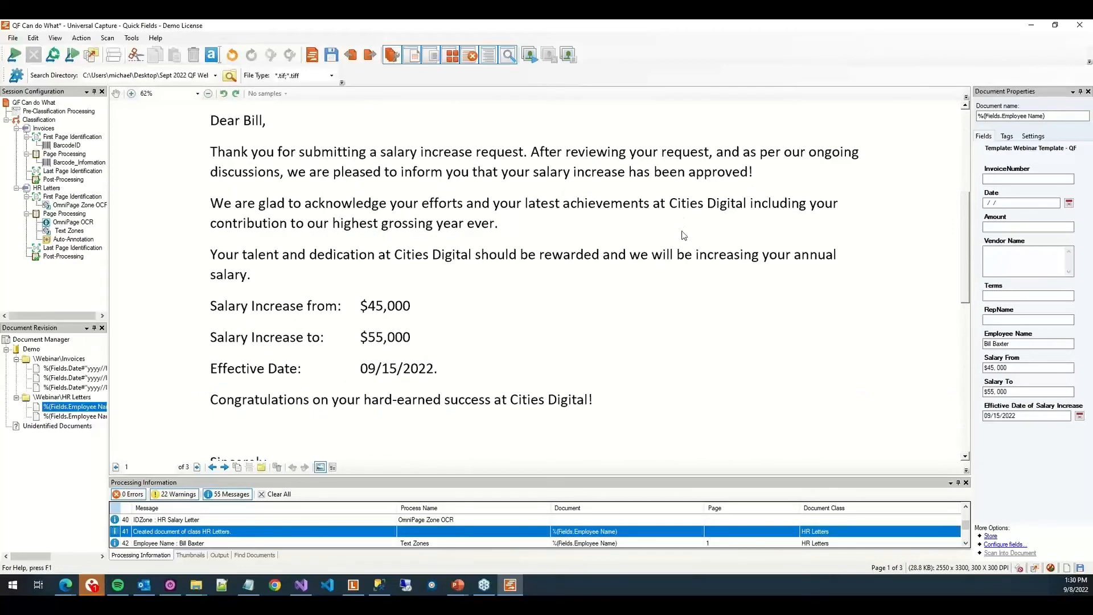
scroll(683, 235, "down", 4)
scroll(683, 235, "up", 14)
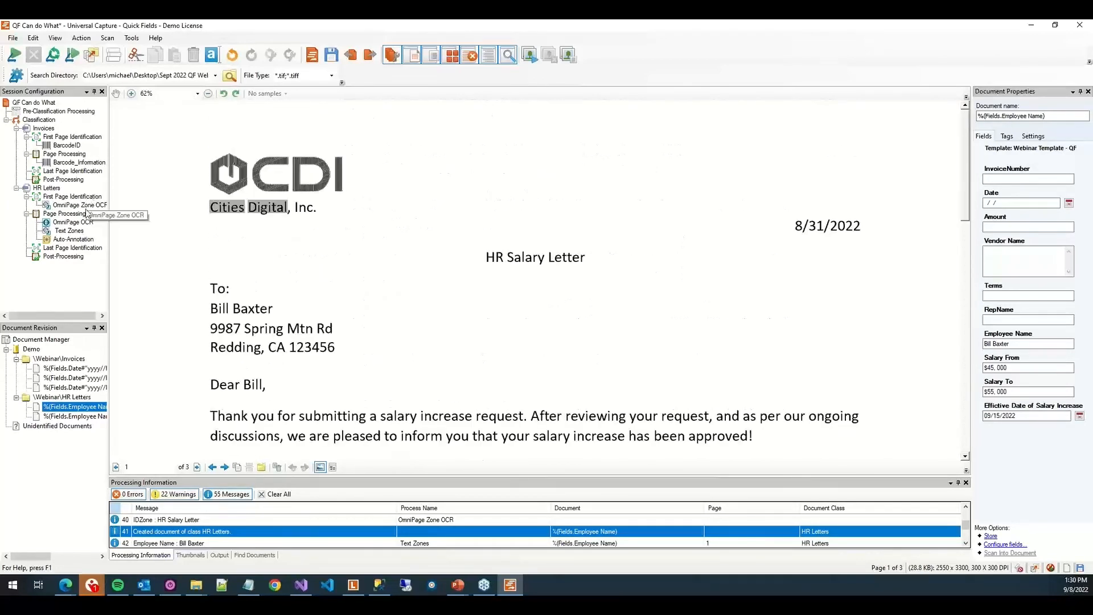
left_click(73, 240)
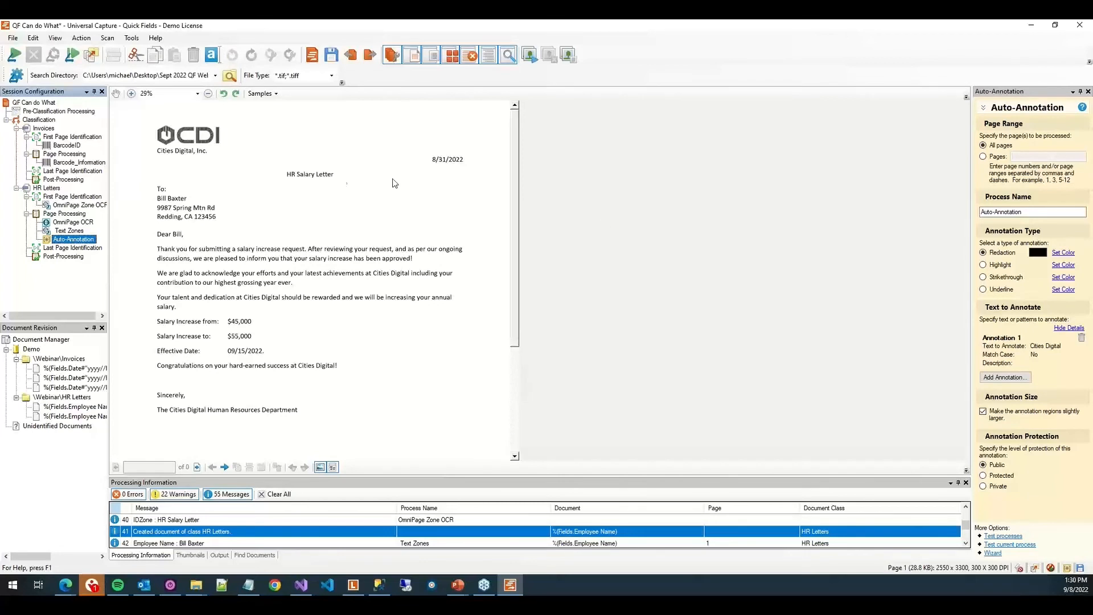
left_click(341, 178)
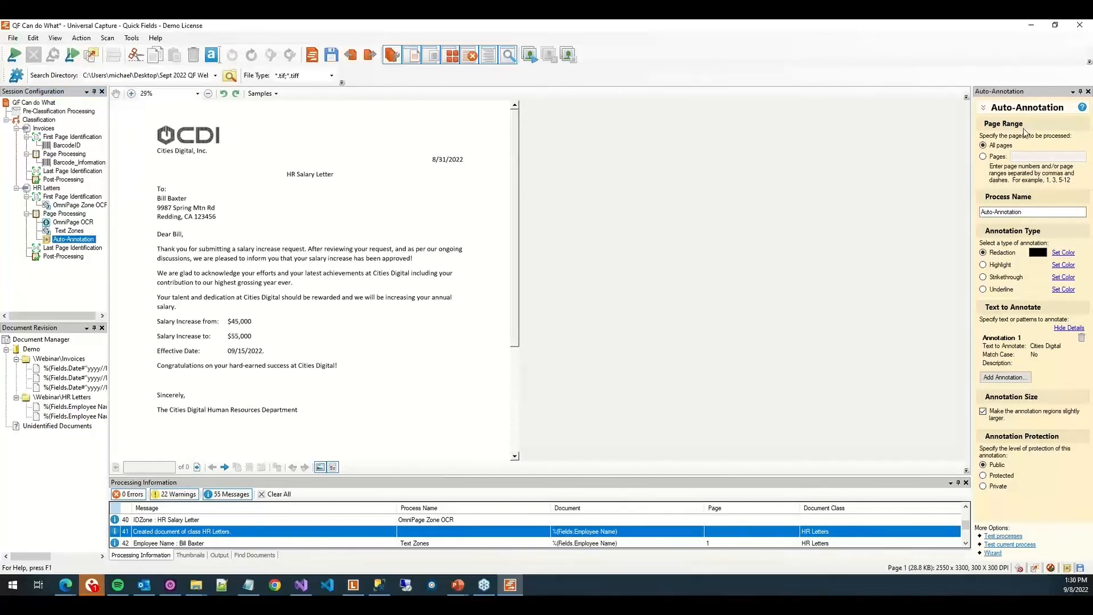
Test Annotation 1 against "Cities Digital" with a double space and change its pattern to Cities\s+Digital.
double_click(1028, 349)
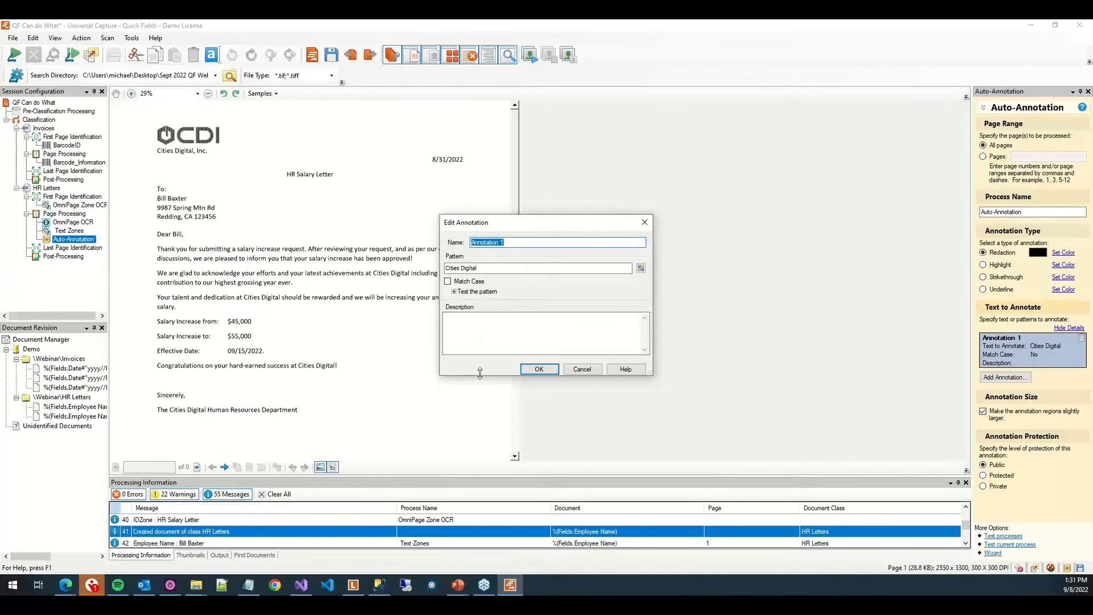
left_click(454, 292)
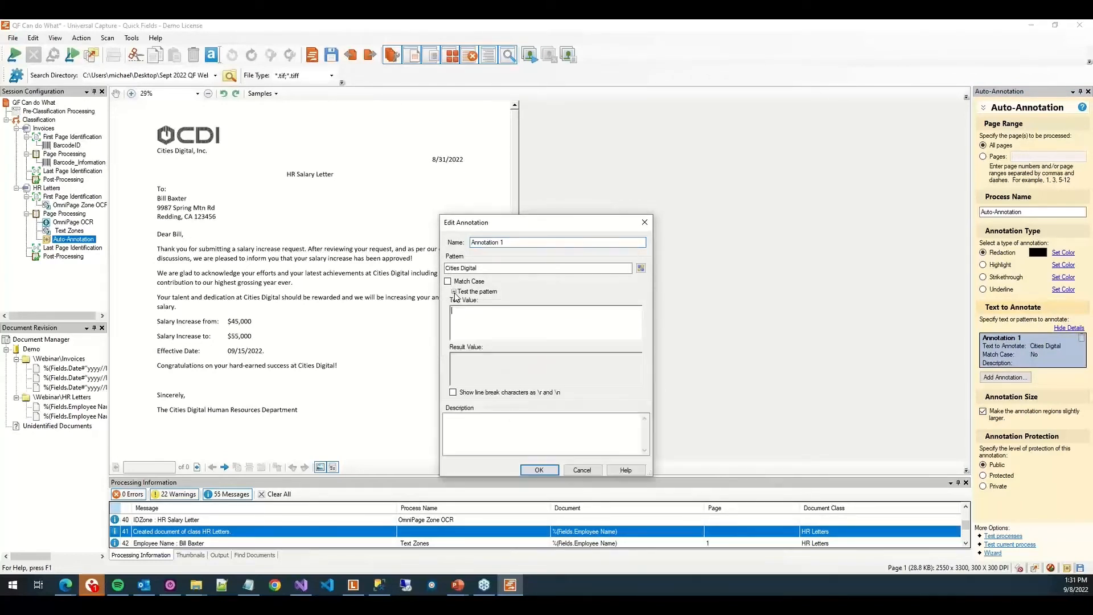
left_click(503, 320)
type("Cities Digital")
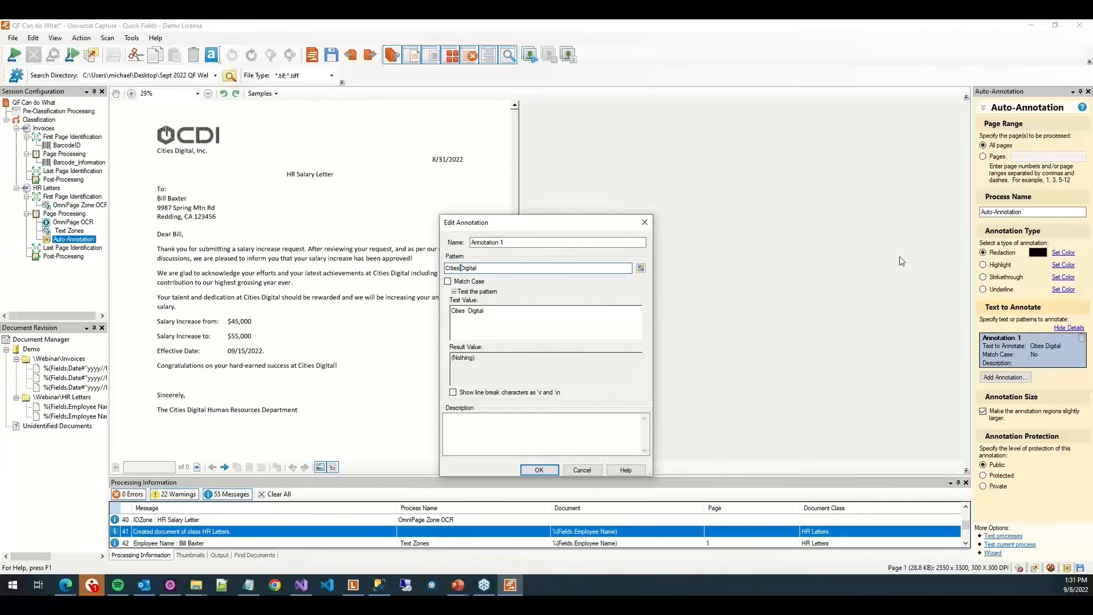
type("\\s+")
left_click(539, 470)
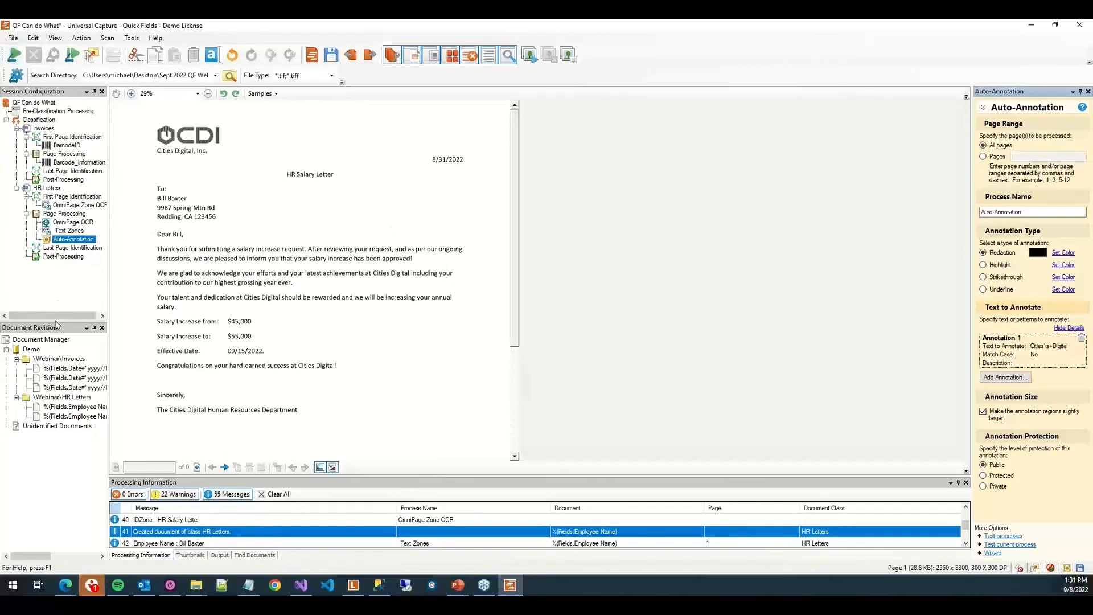
Delete all processed documents under Demo in the document revision list and scan the batch again.
left_click(31, 350)
right_click(31, 352)
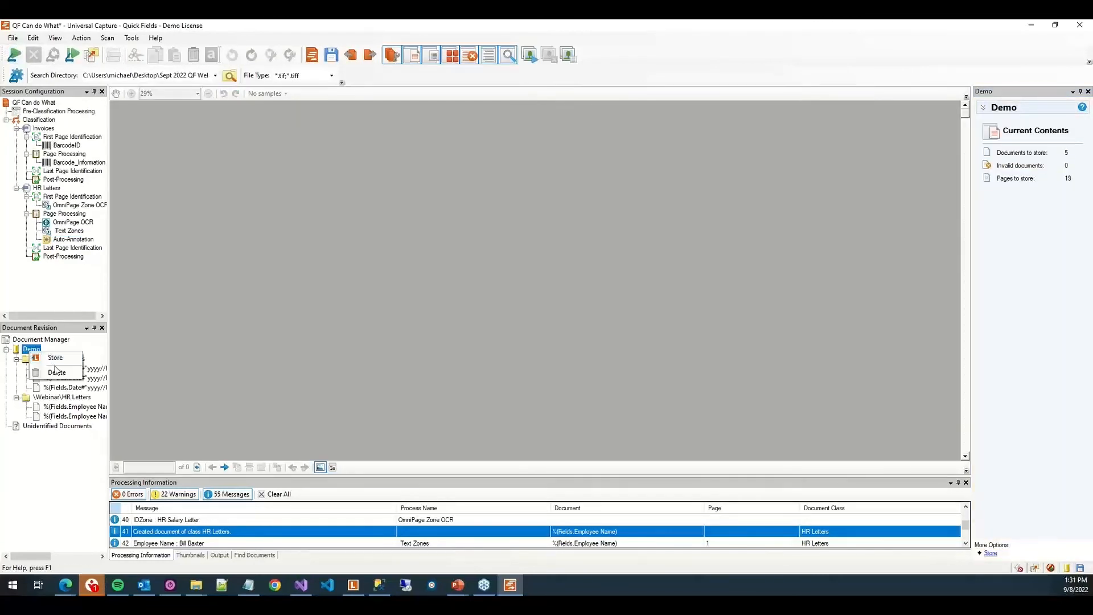
left_click(48, 372)
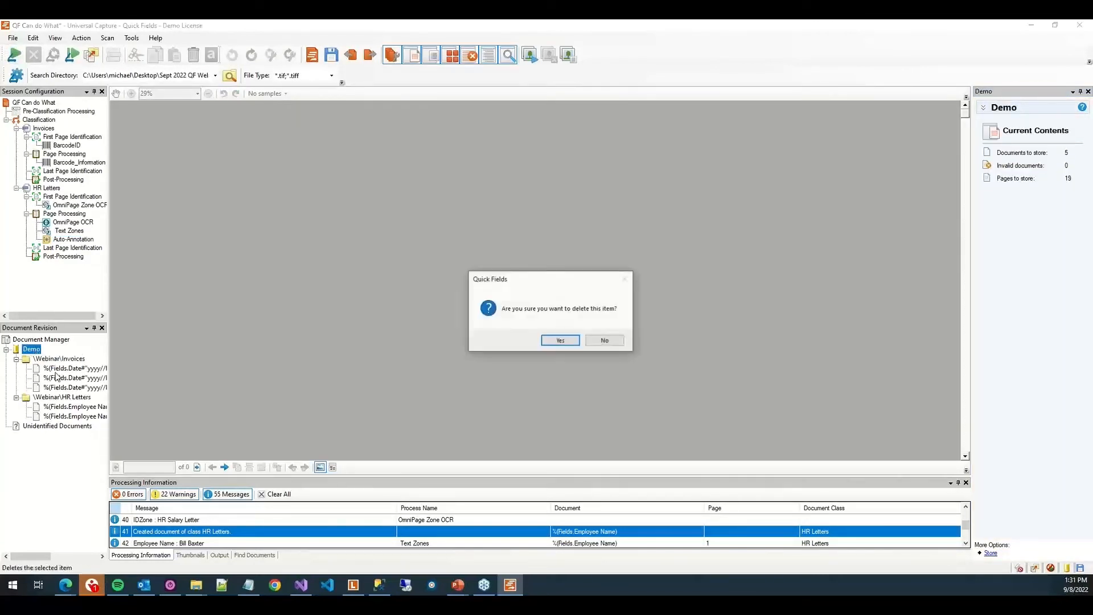
left_click(552, 341)
left_click(17, 56)
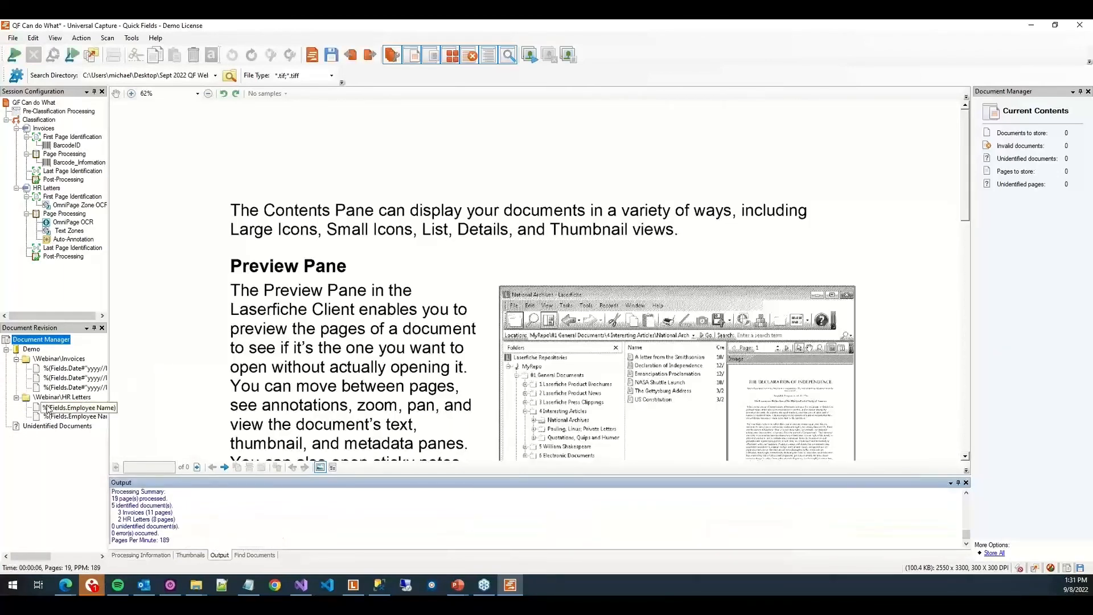
Examine both newly processed HR letters, checking their extracted fields and which Cities Digital occurrences are redacted.
left_click(85, 407)
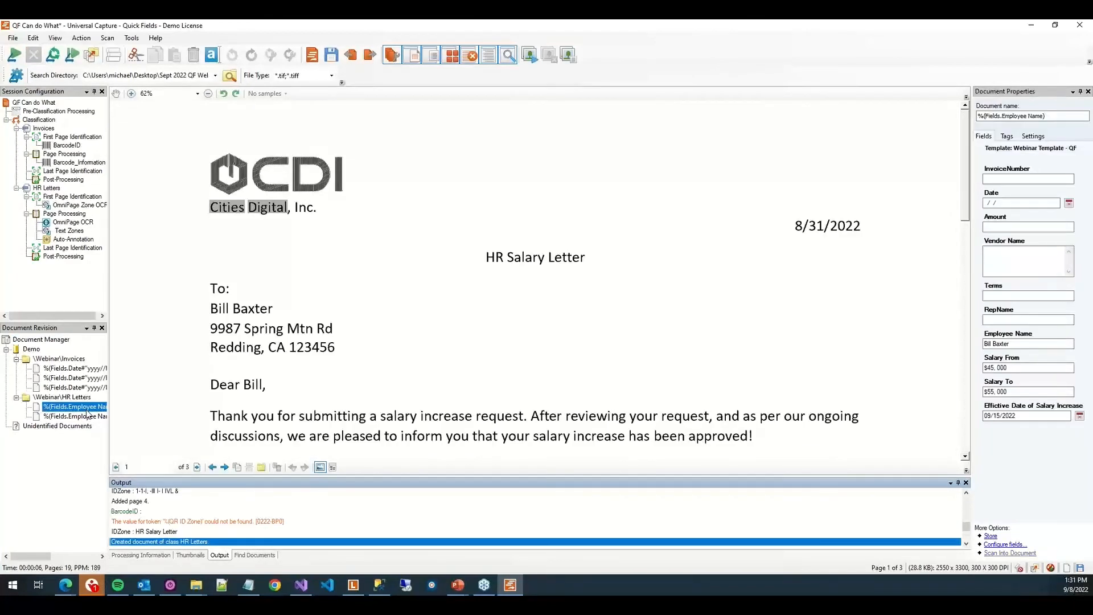
scroll(579, 338, "down", 5)
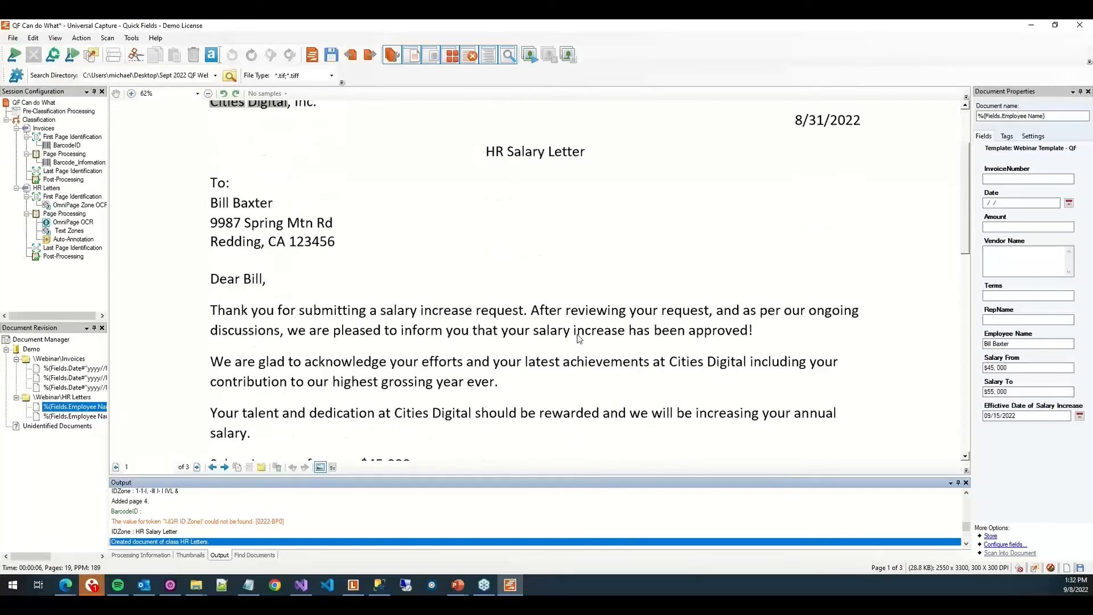
scroll(578, 338, "down", 7)
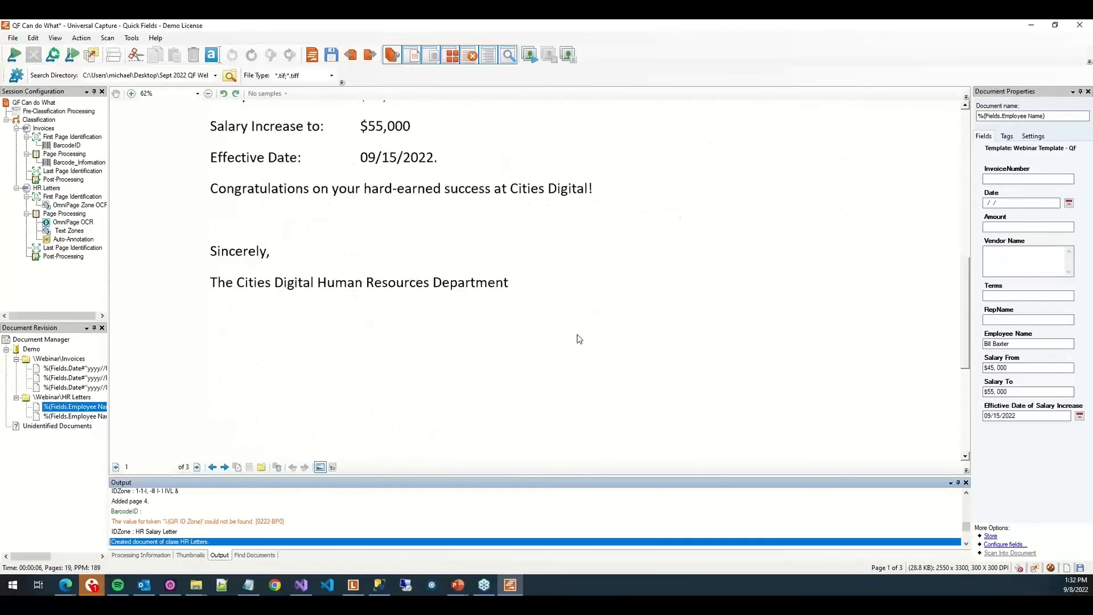
scroll(579, 339, "up", 6)
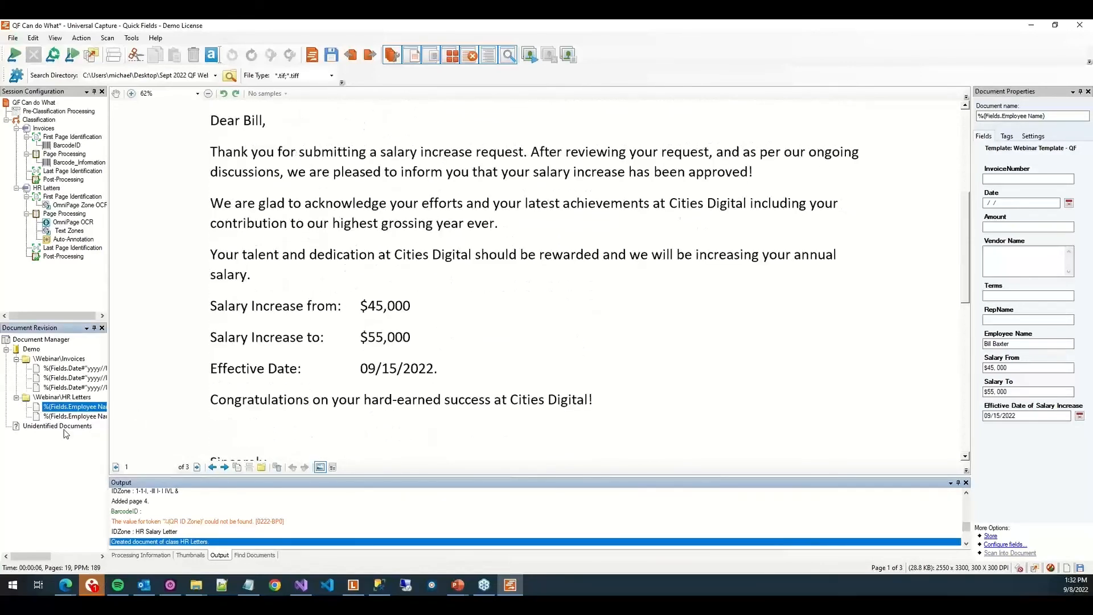
left_click(77, 419)
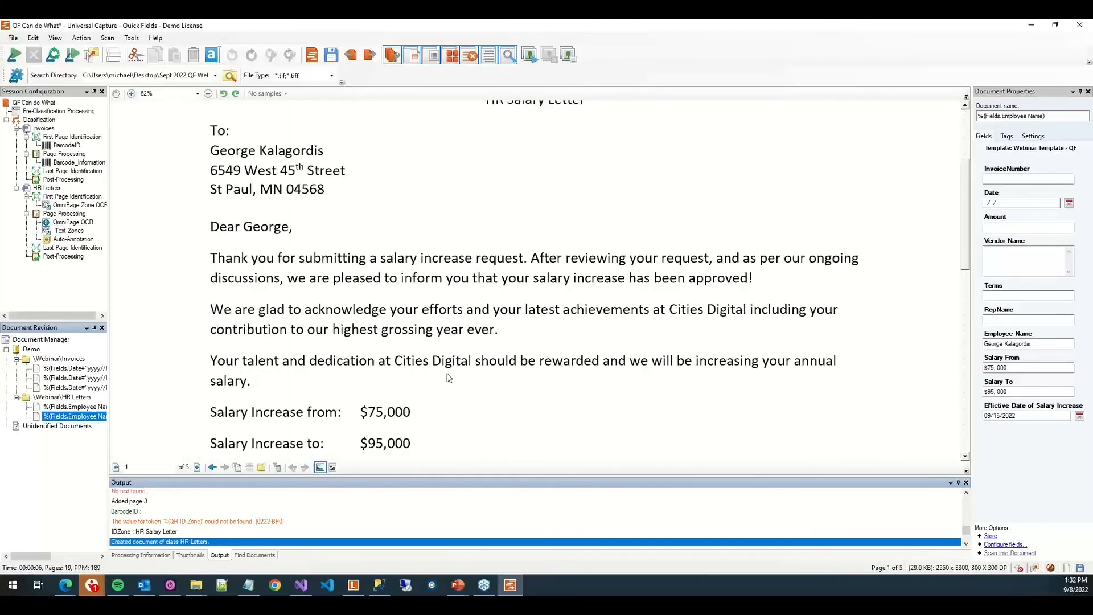
scroll(485, 368, "down", 1)
scroll(486, 368, "down", 1)
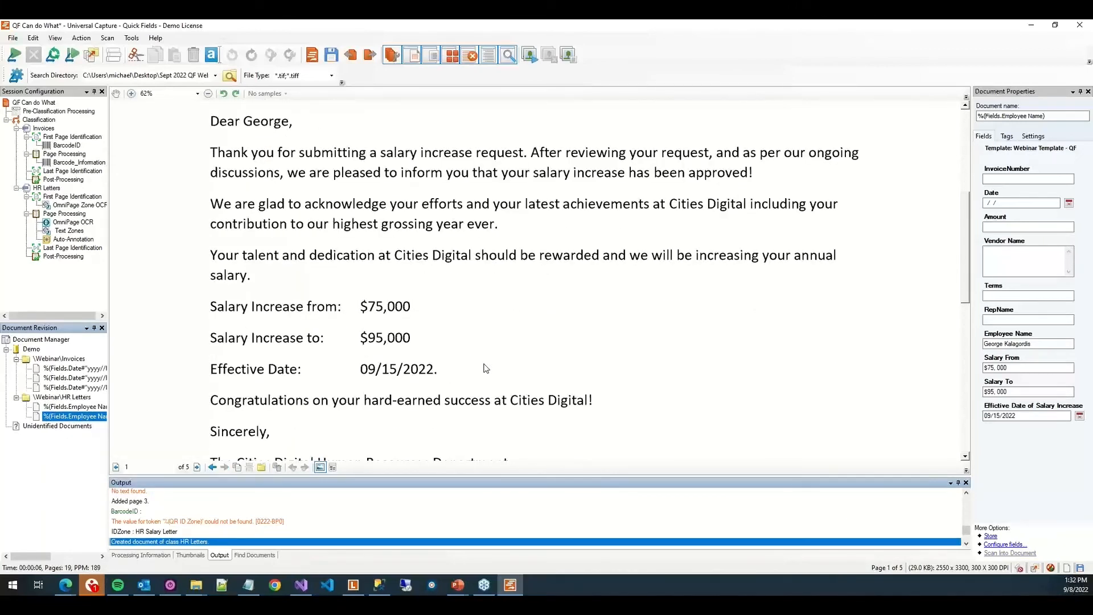
scroll(485, 369, "up", 5)
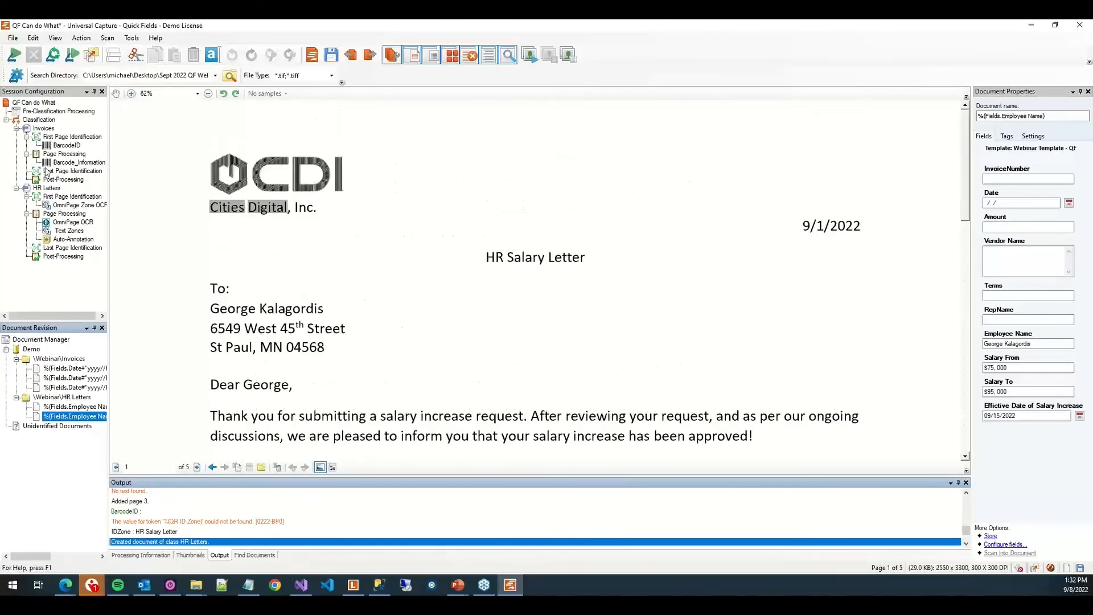
Review the pattern of Annotation 1 in the HR Letters Auto-Annotation process and close it without changes.
left_click(64, 240)
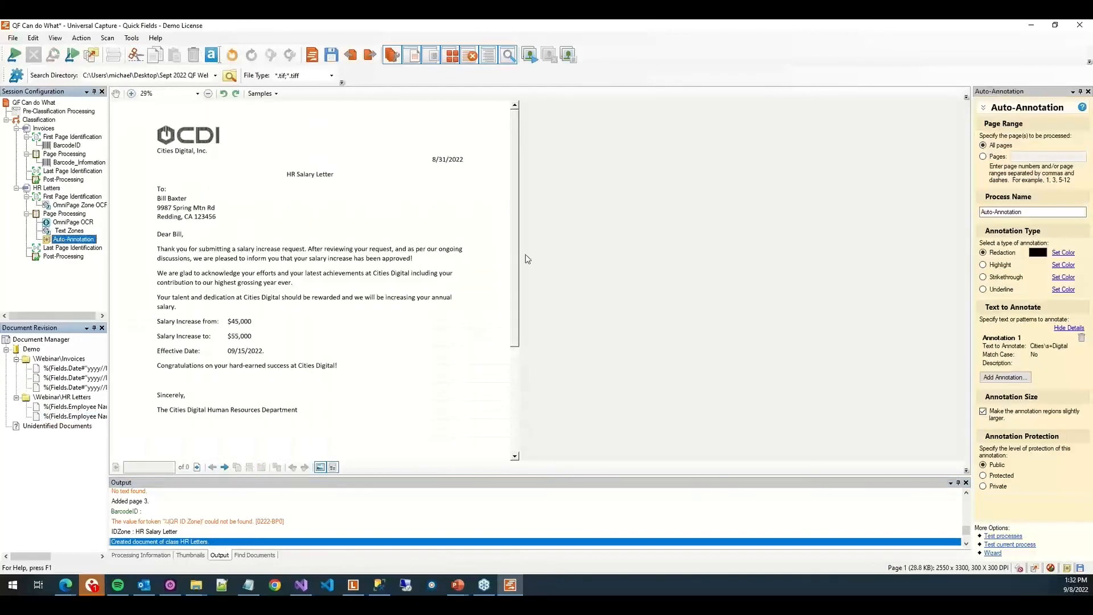
double_click(1021, 344)
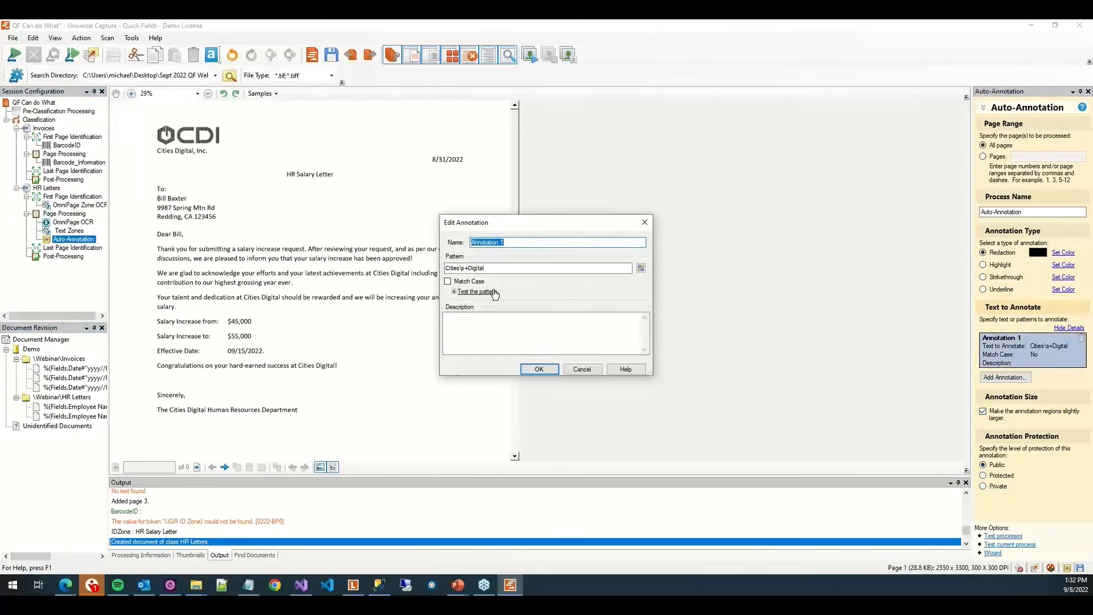
left_click(494, 292)
left_click(494, 292)
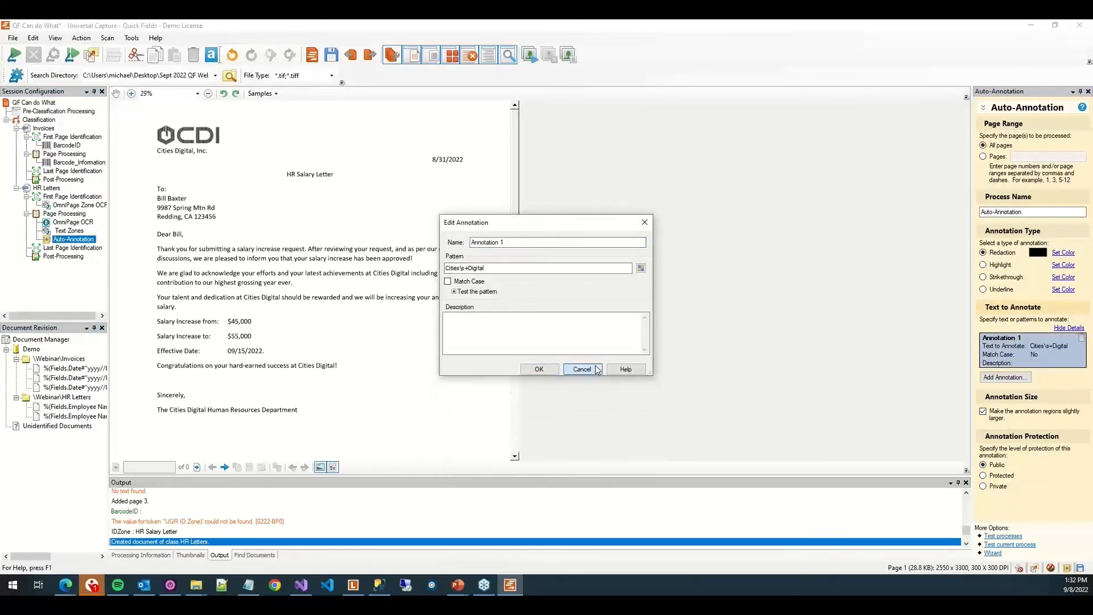
left_click(582, 370)
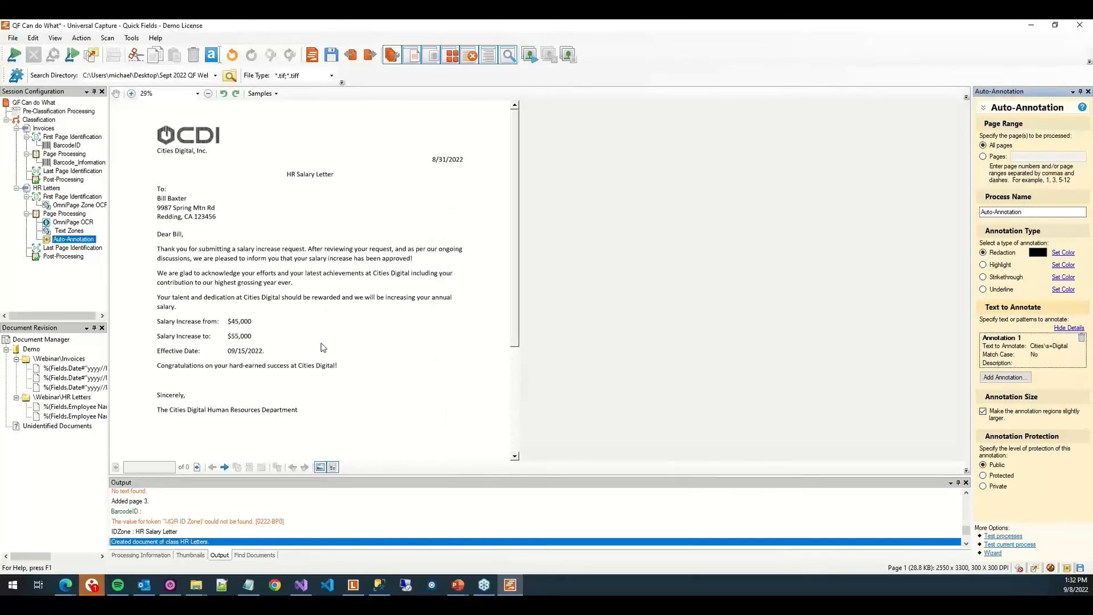
Enlarge the closing Cities Digital phrase on the sample letter, test the processes and inspect the redactions in the OCR text.
left_click_drag(287, 359, 343, 373)
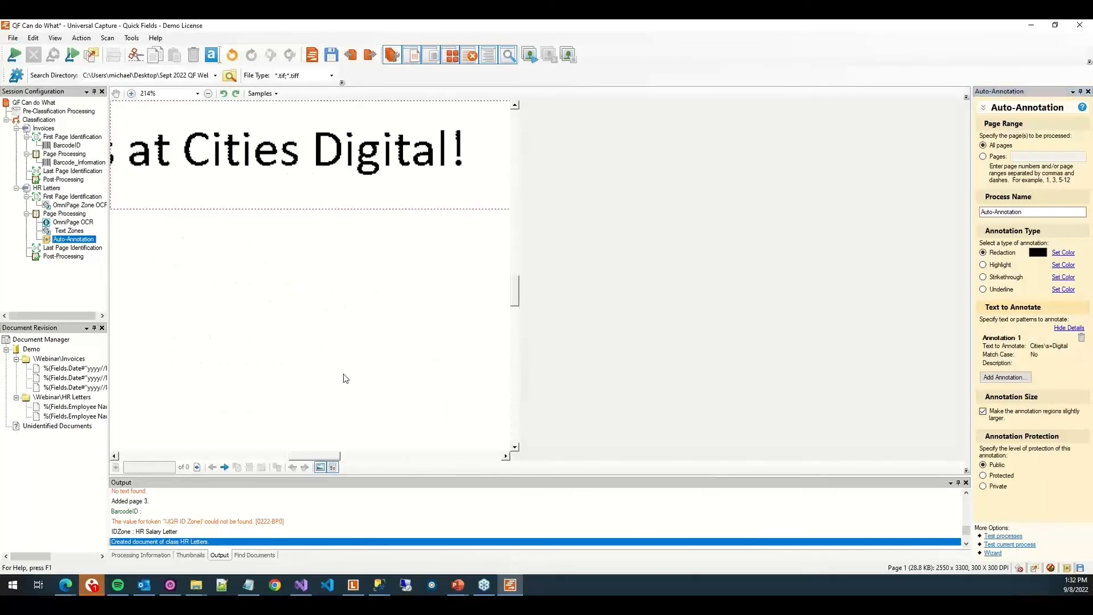
right_click(328, 162)
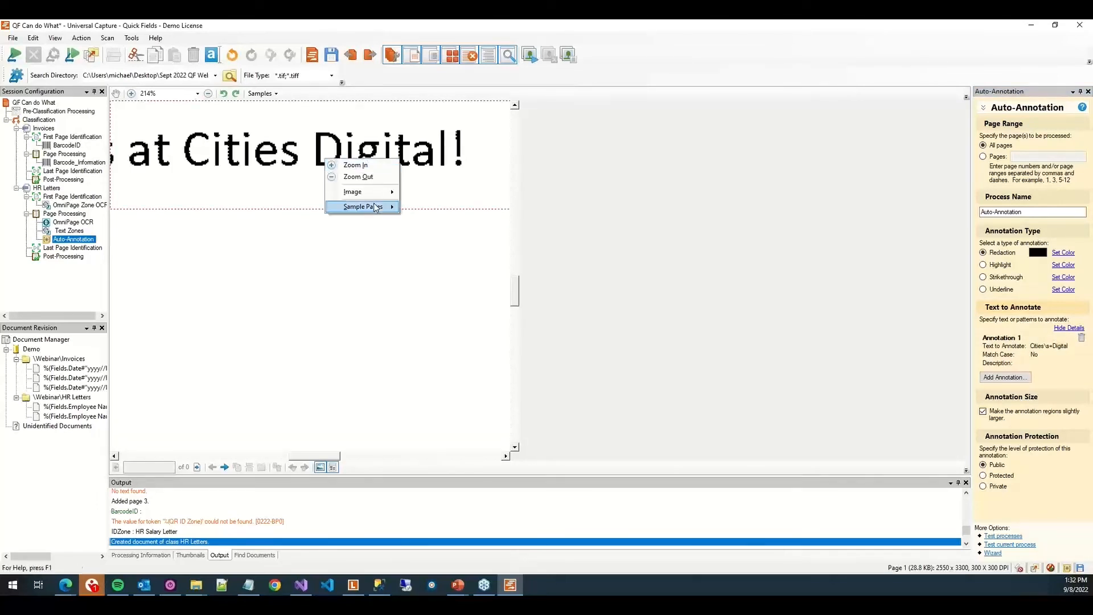
mouse_move(379, 196)
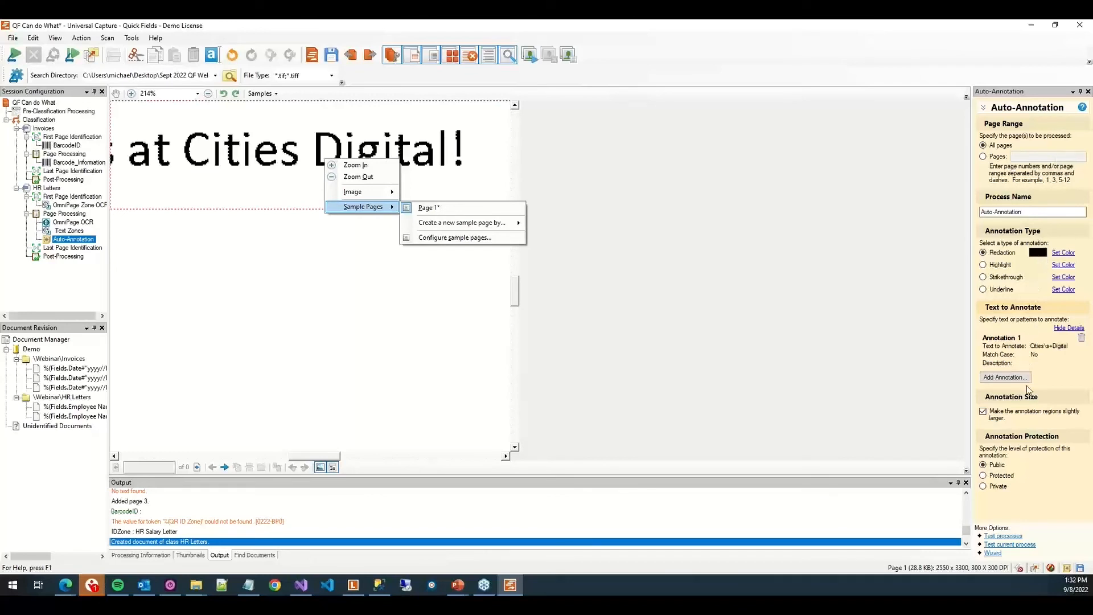
left_click(1003, 535)
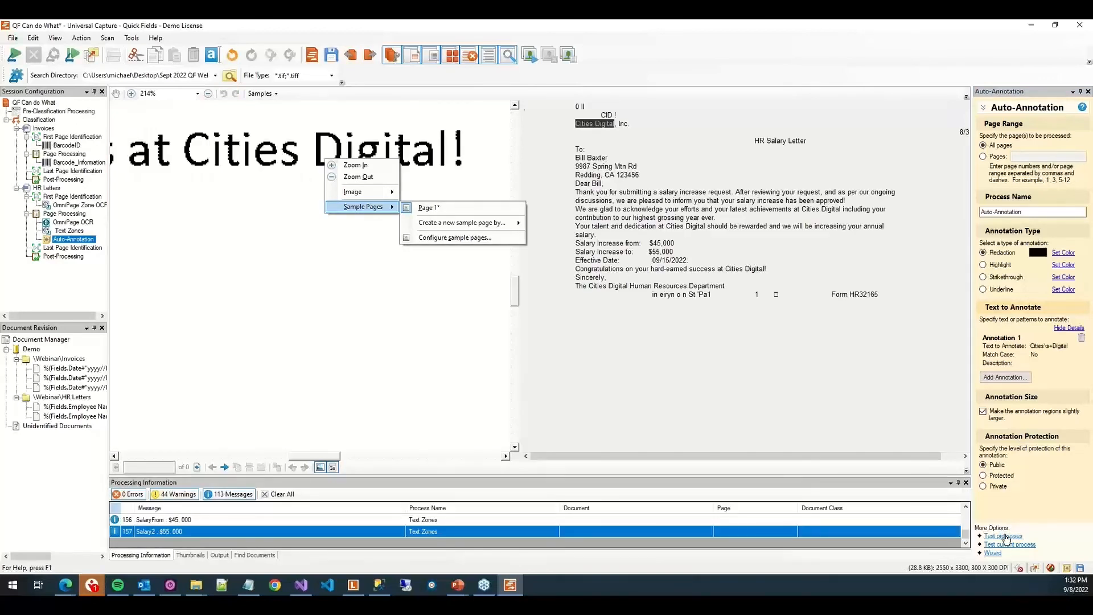
left_click(756, 236)
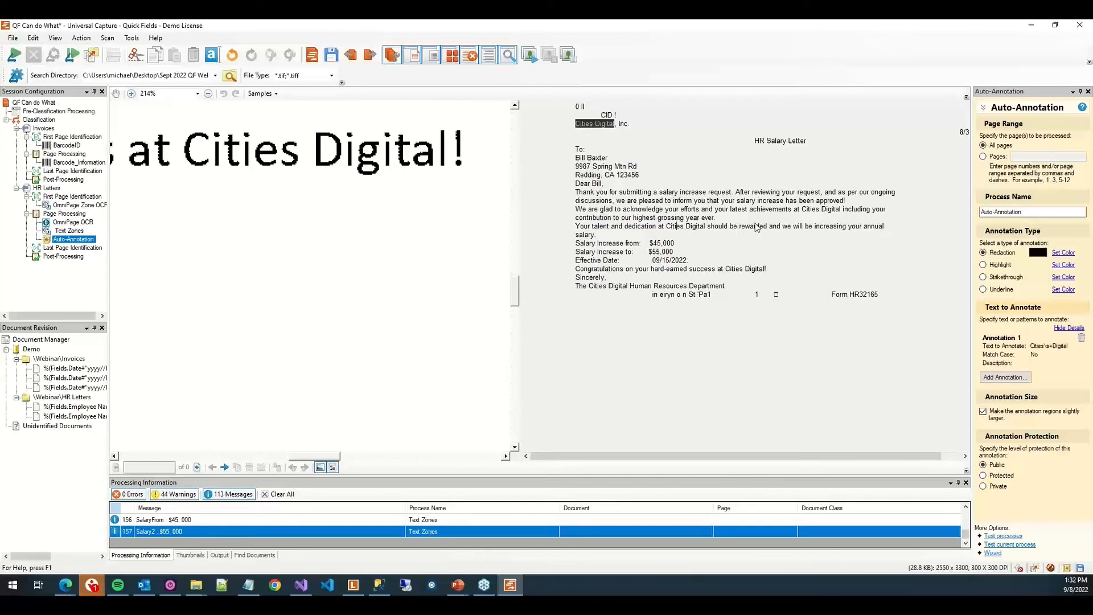
left_click(676, 227)
right_click(433, 245)
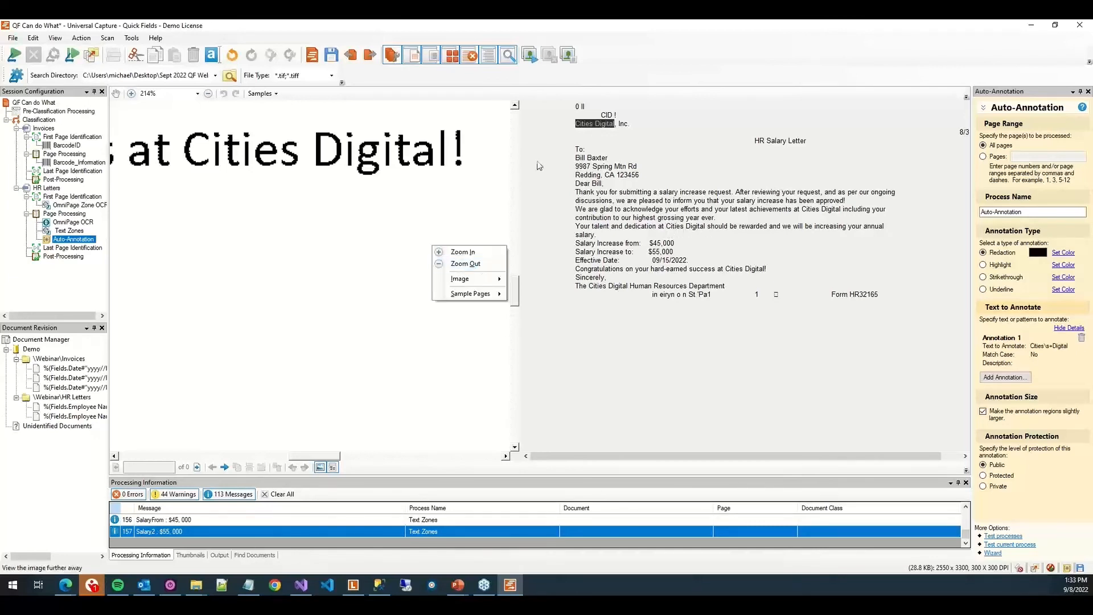
left_click(556, 121)
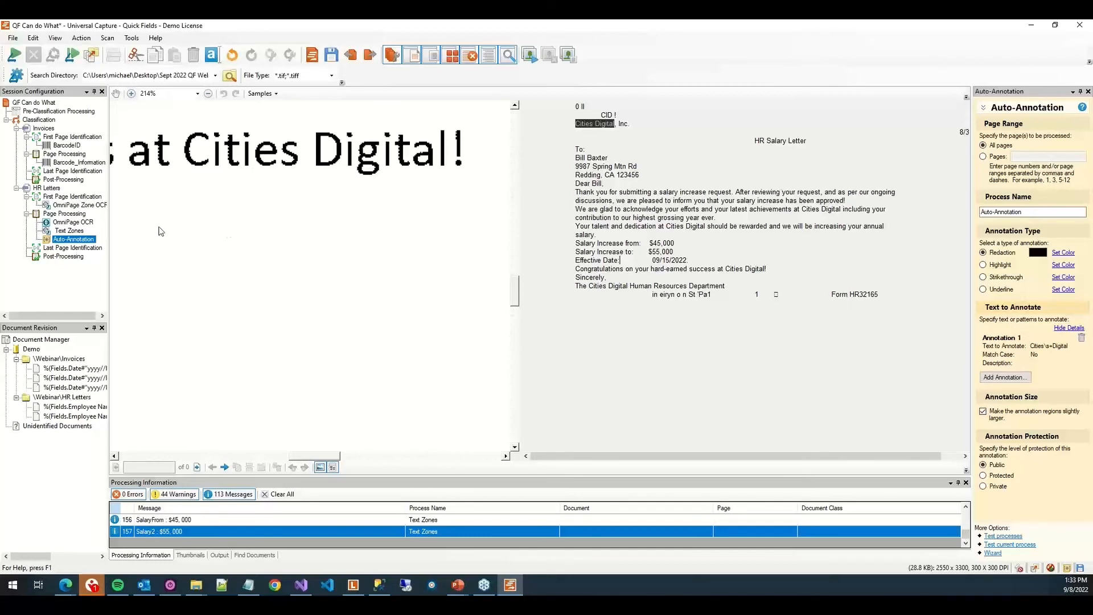
Show the HR Letters page processing stage and zoom its sample letter out to 33%.
left_click(81, 240)
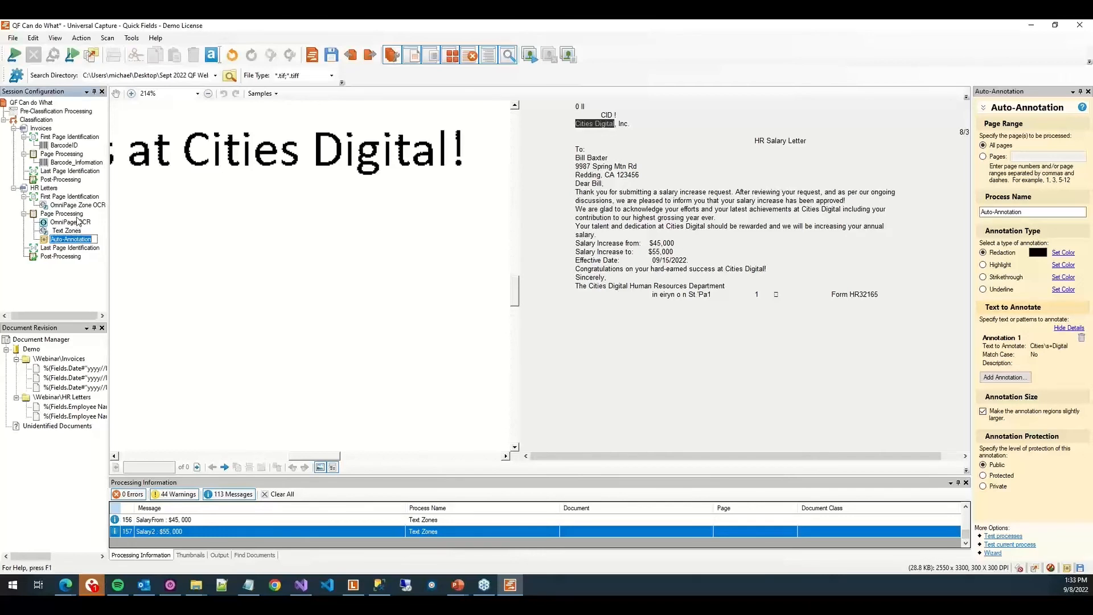
left_click(62, 214)
right_click(261, 216)
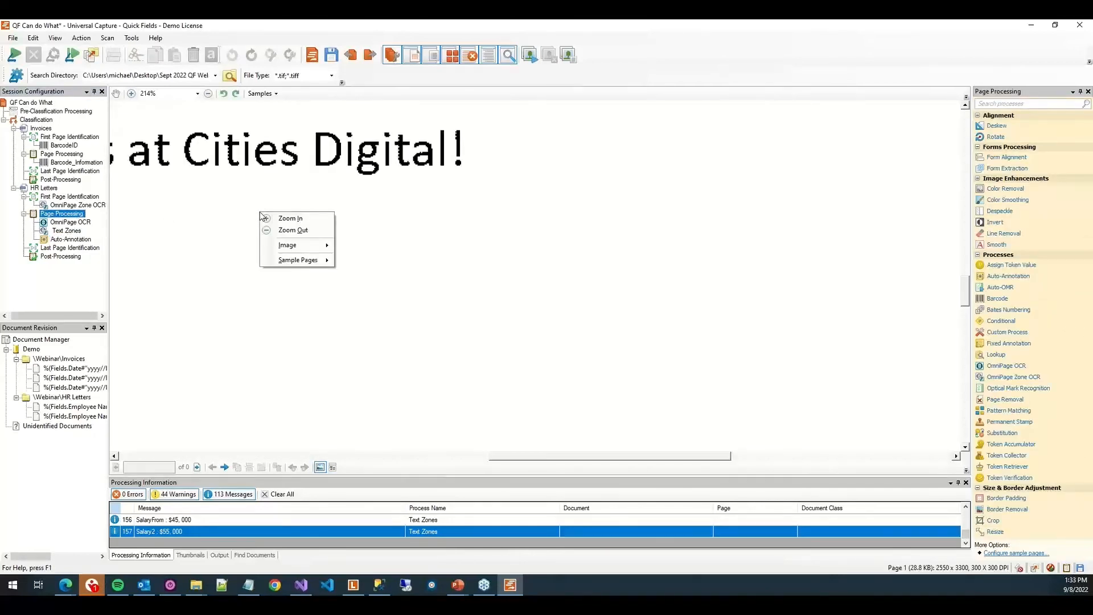
left_click(282, 231)
right_click(283, 231)
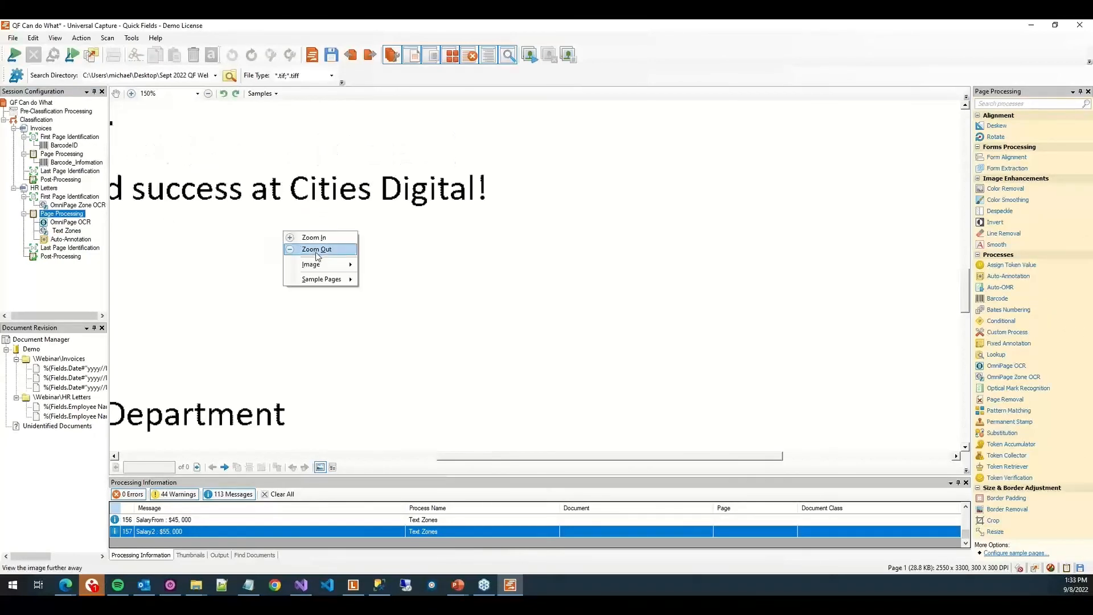
left_click(312, 249)
right_click(315, 253)
left_click(334, 272)
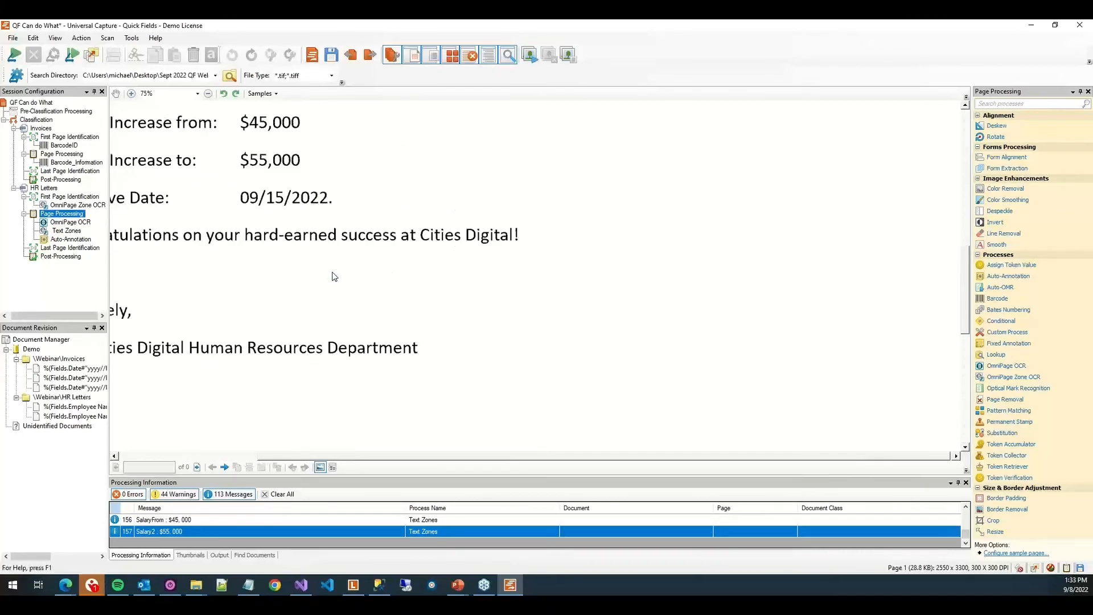
scroll(332, 271, "down", 2)
scroll(332, 271, "up", 1)
scroll(333, 272, "down", 1)
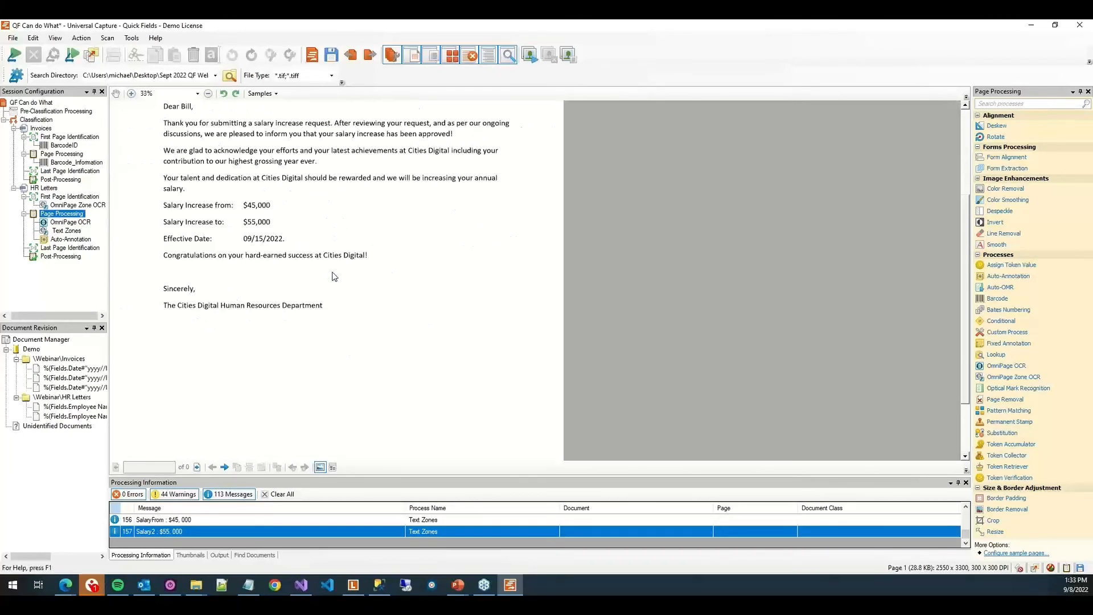
Add a second Auto-Annotation process to the HR Letters page processing, with its page range set to all pages.
right_click(67, 213)
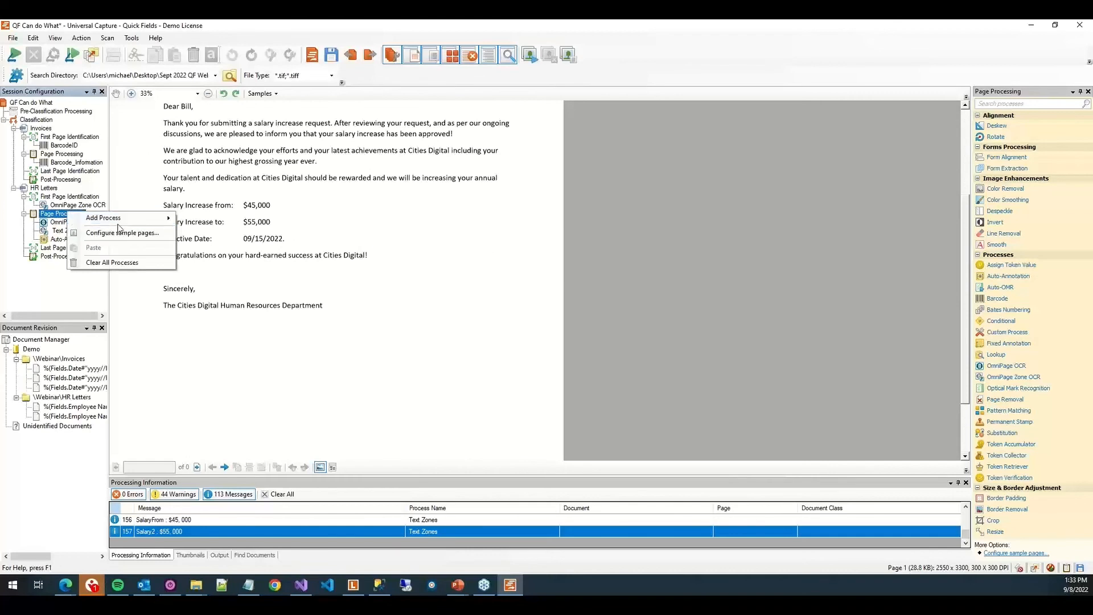
mouse_move(129, 222)
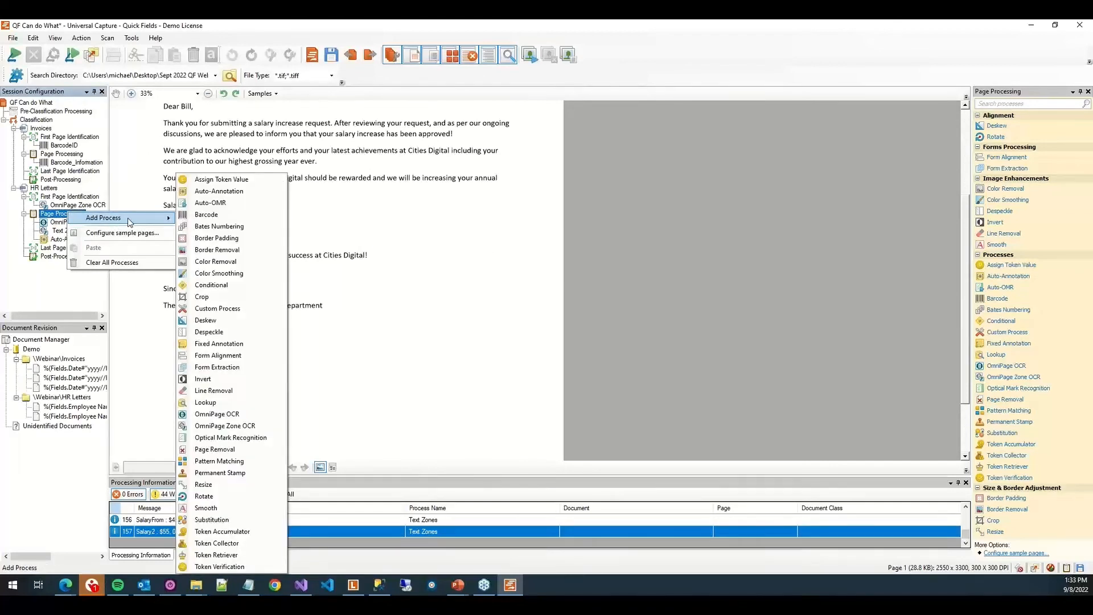
left_click(284, 195)
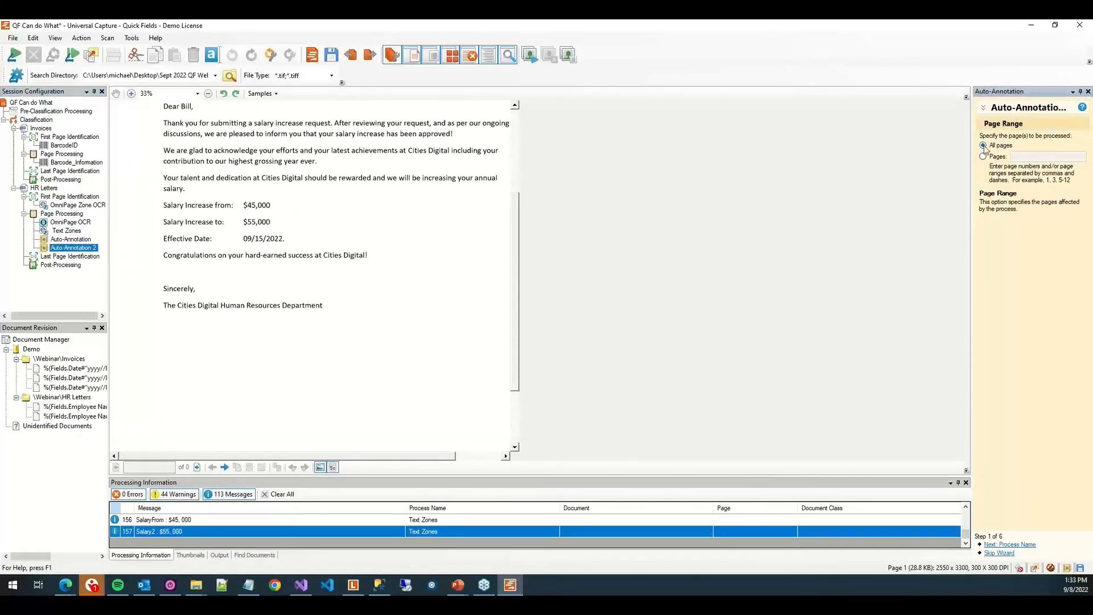
left_click(998, 158)
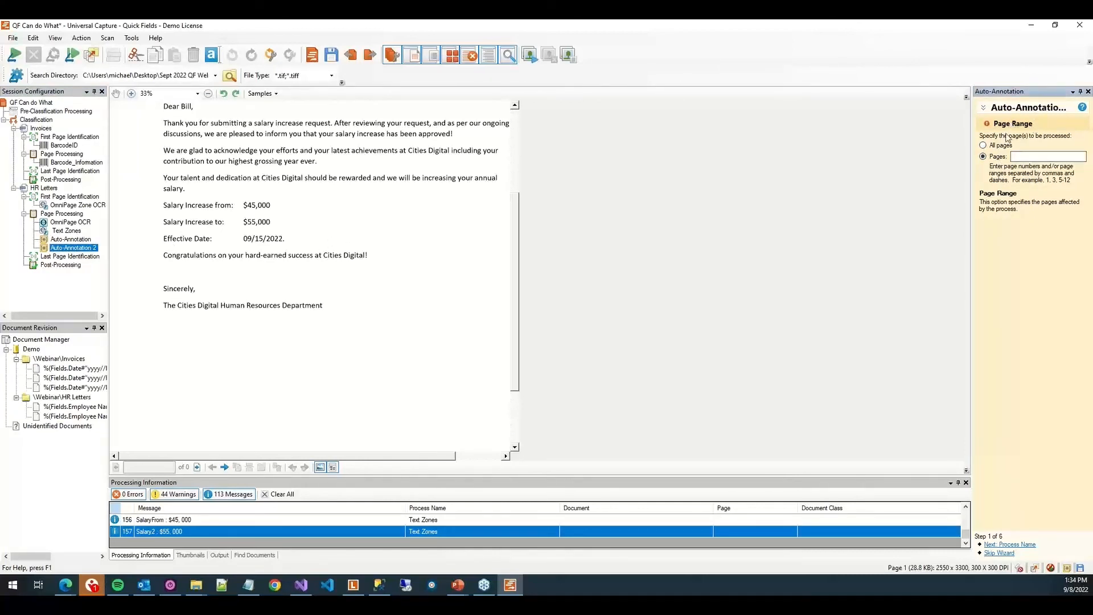
left_click(1004, 146)
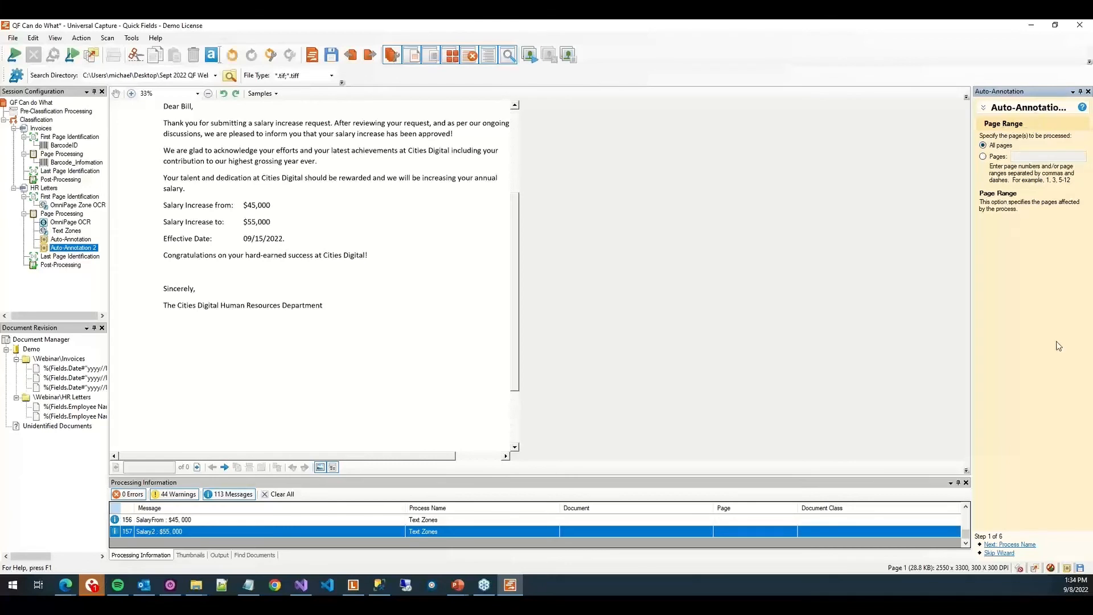
Go through the Auto-Annotation 2 setup from its process name to the annotation size options, keeping the defaults.
left_click(1030, 546)
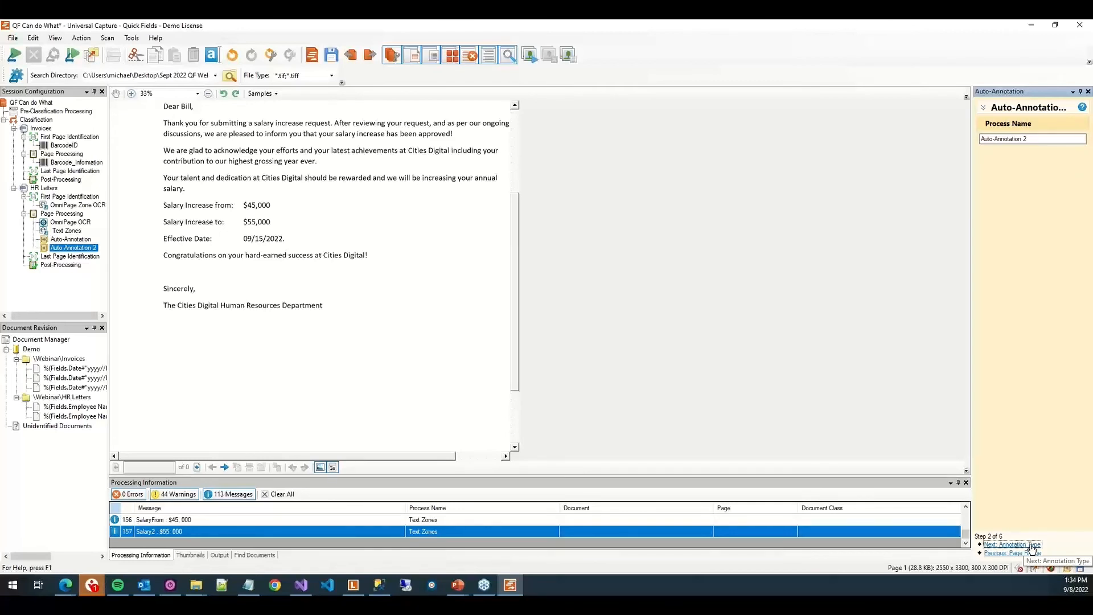
left_click(1030, 545)
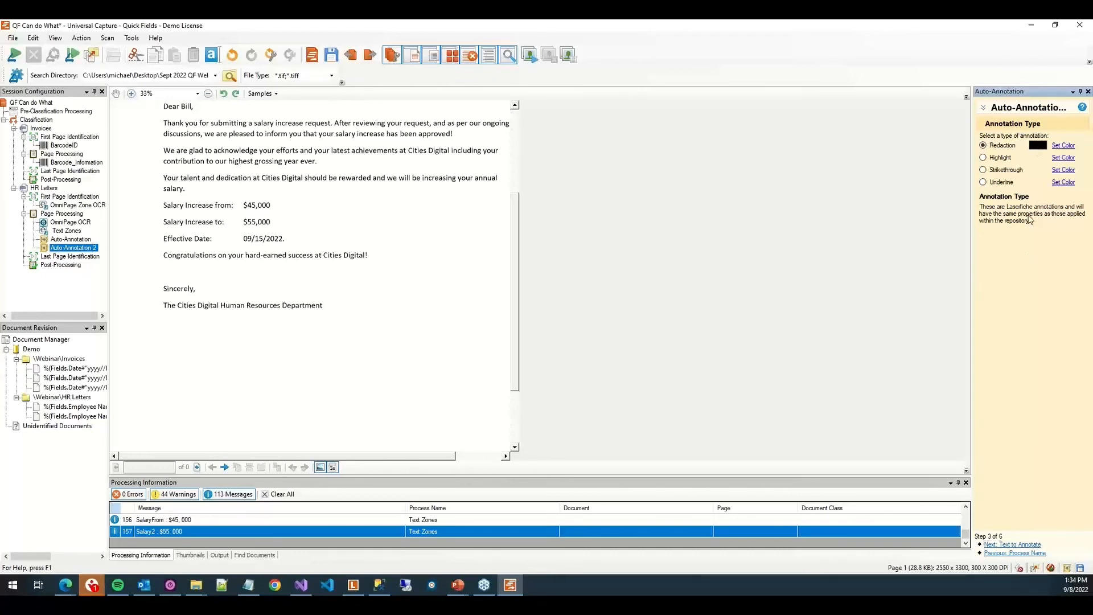
left_click(1035, 546)
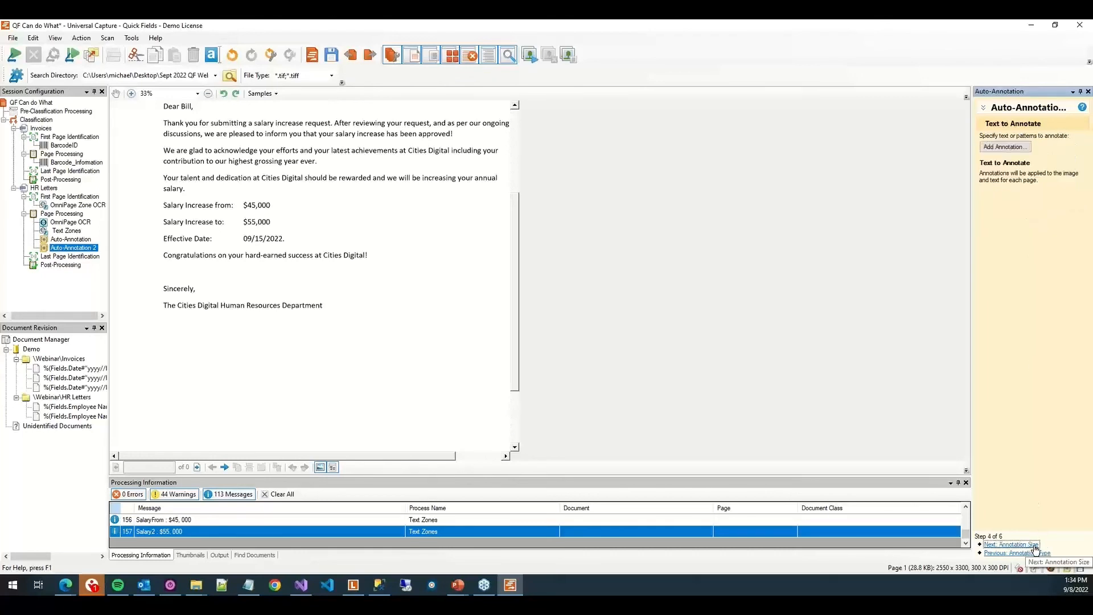
left_click(1035, 545)
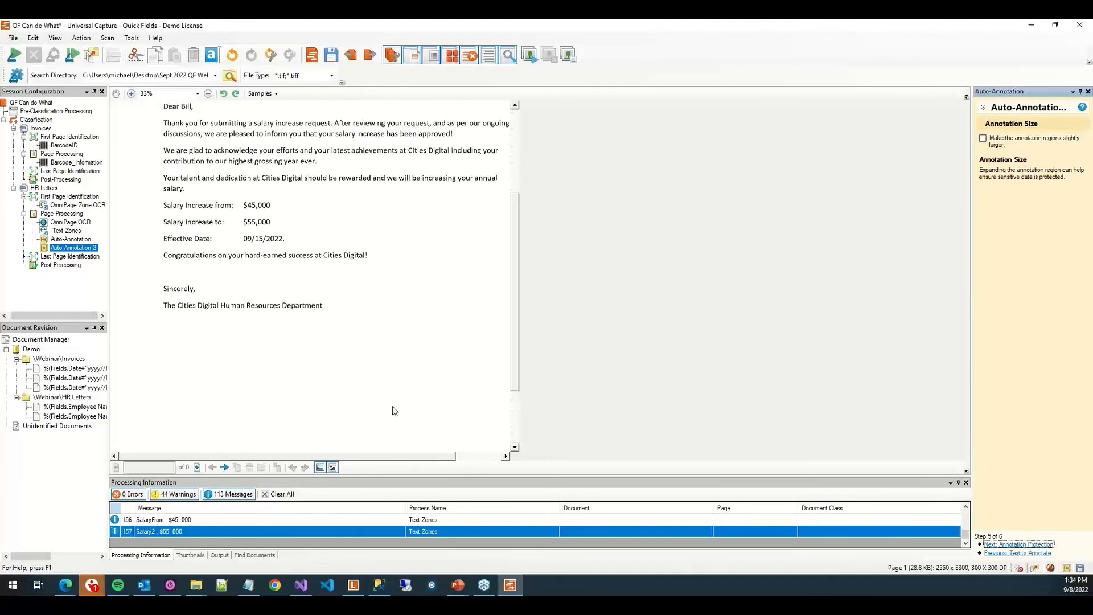
Add a Fixed Annotation process for page 1 to the HR Letters page processing and place its zone over the letter's closing signature line.
right_click(48, 216)
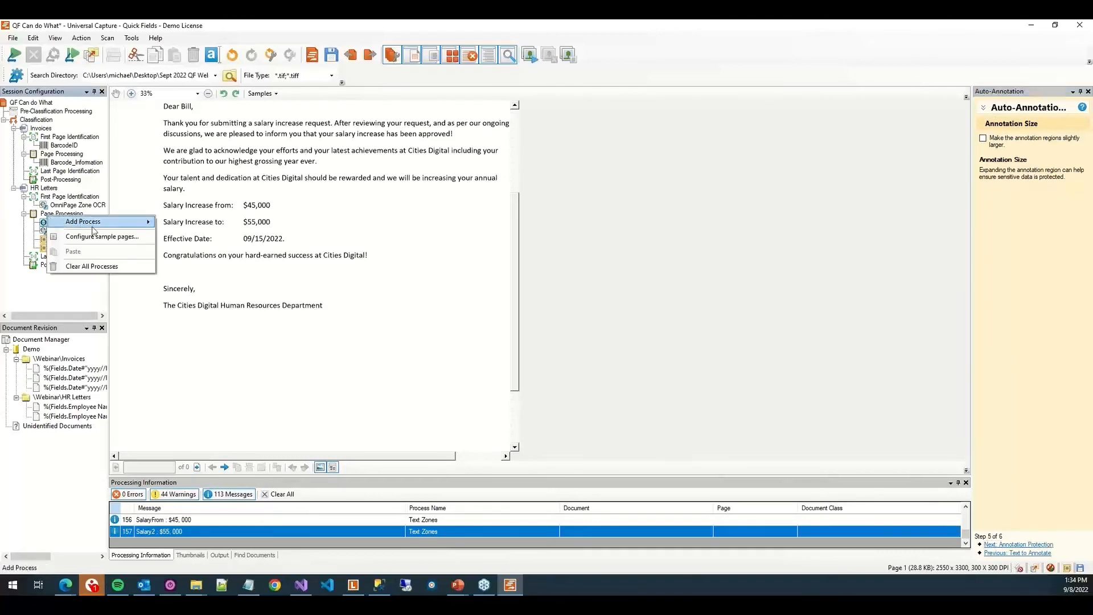
mouse_move(91, 223)
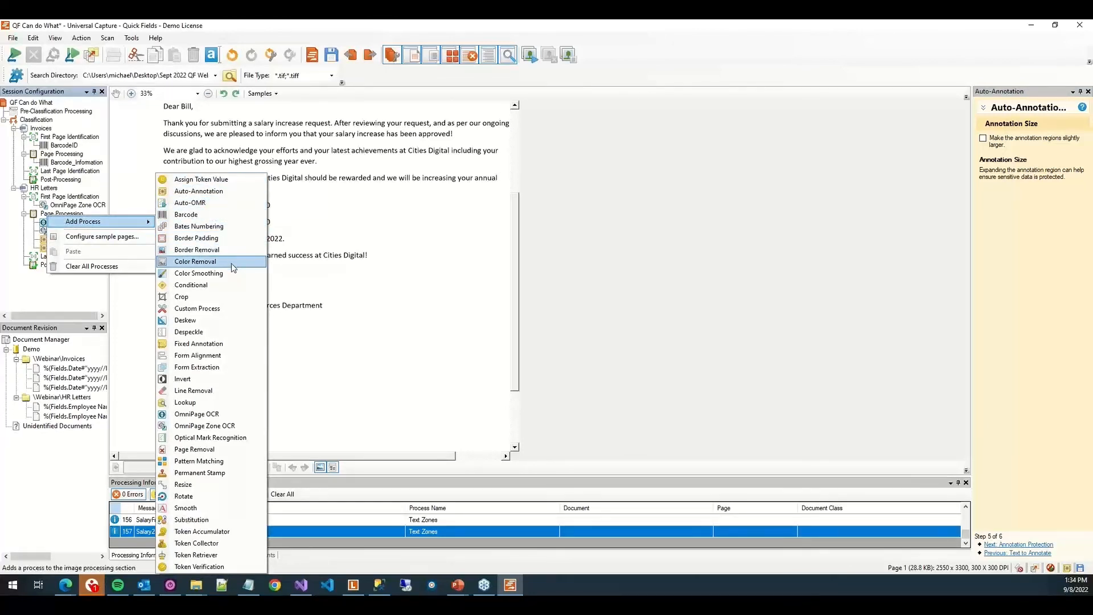
left_click(232, 344)
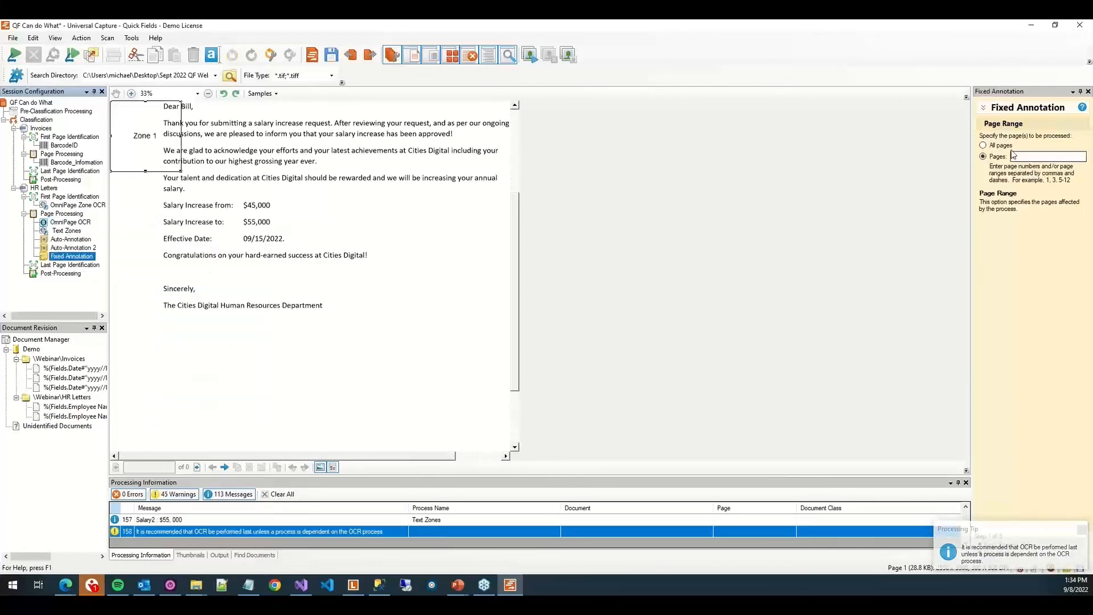
left_click_drag(140, 137, 136, 332)
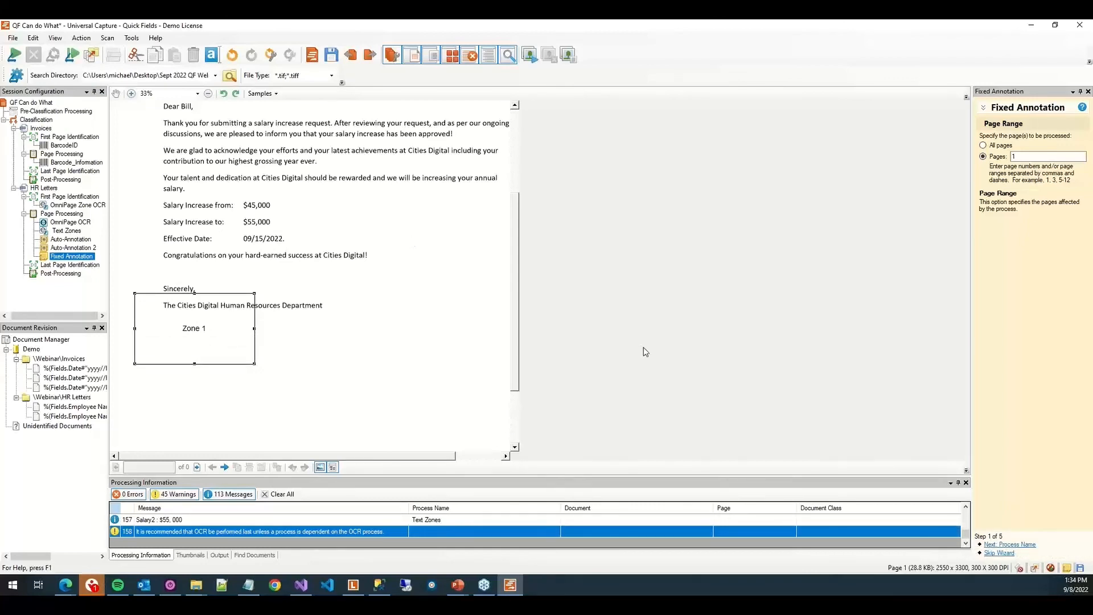
left_click(464, 334)
scroll(464, 334, "up", 2)
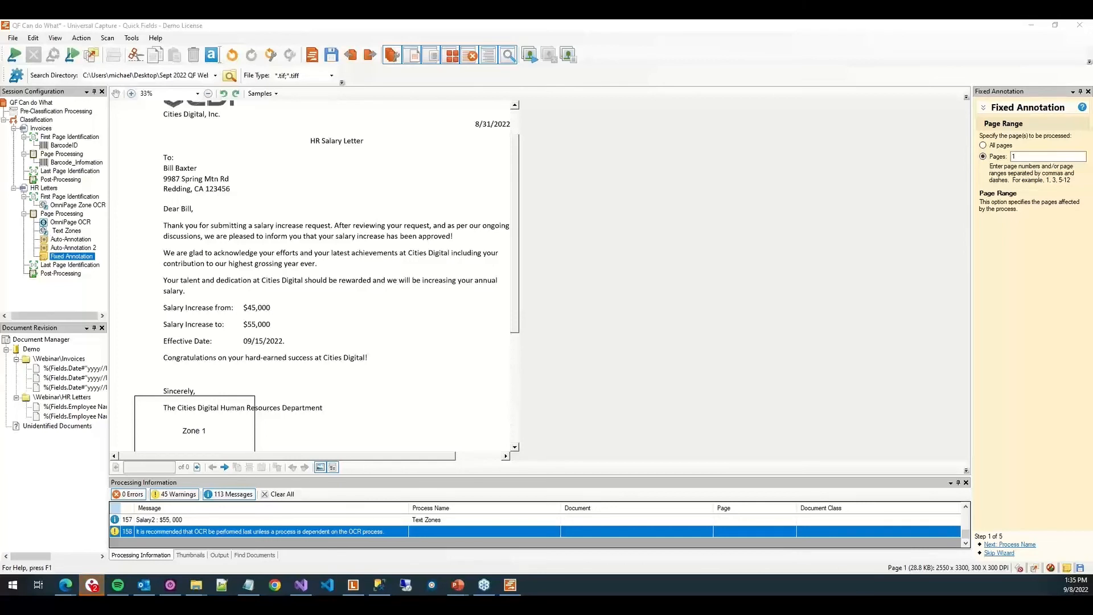
Examine the text pattern of Annotation 1 in the first Auto-Annotation process and close it without changes.
left_click(60, 239)
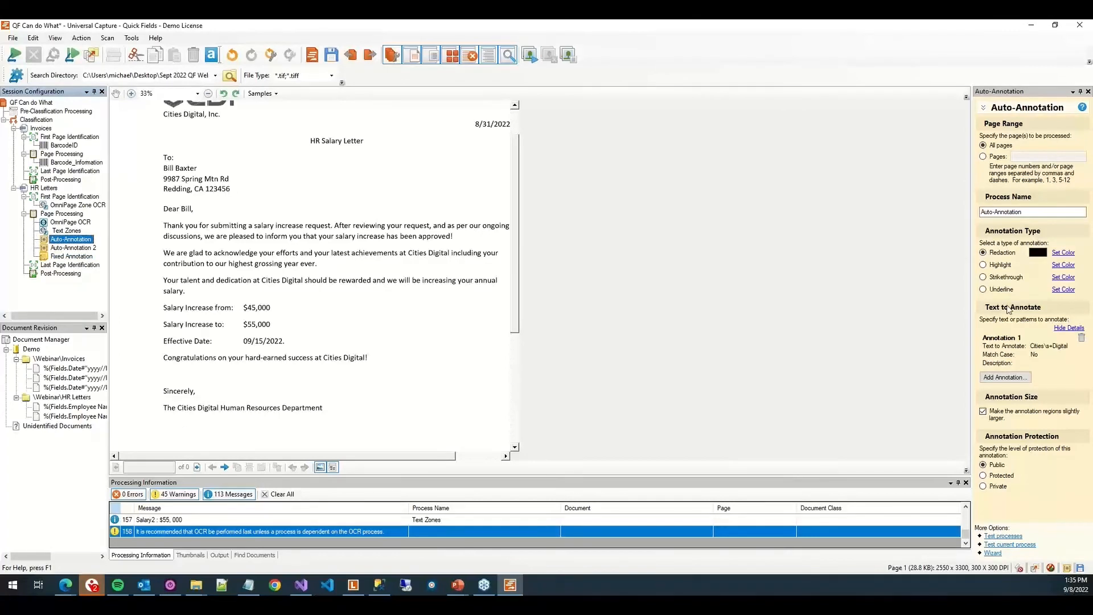
double_click(1006, 350)
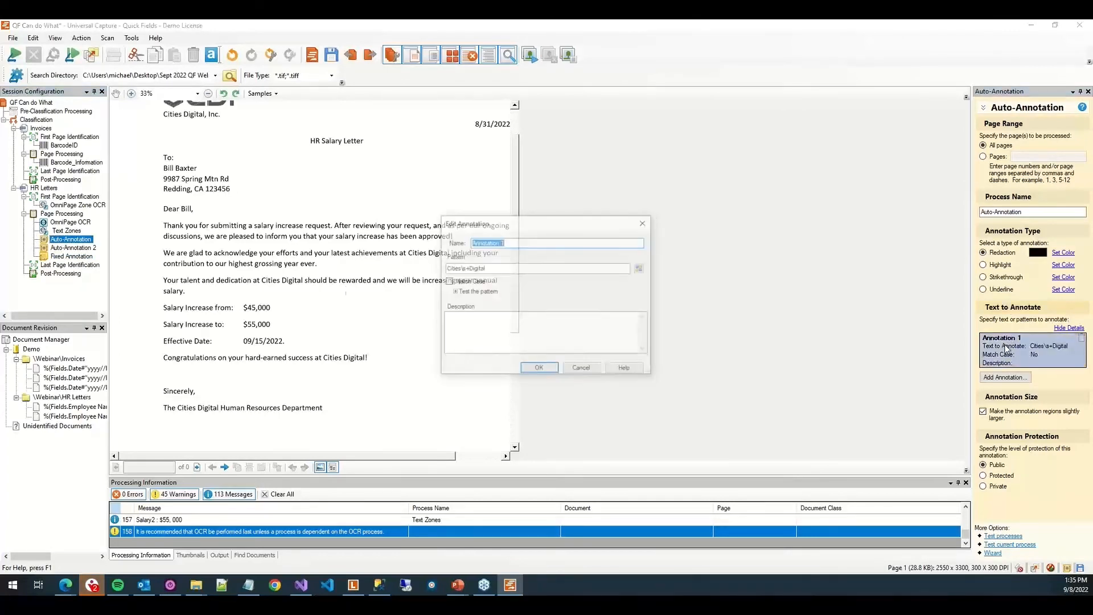
left_click(476, 269)
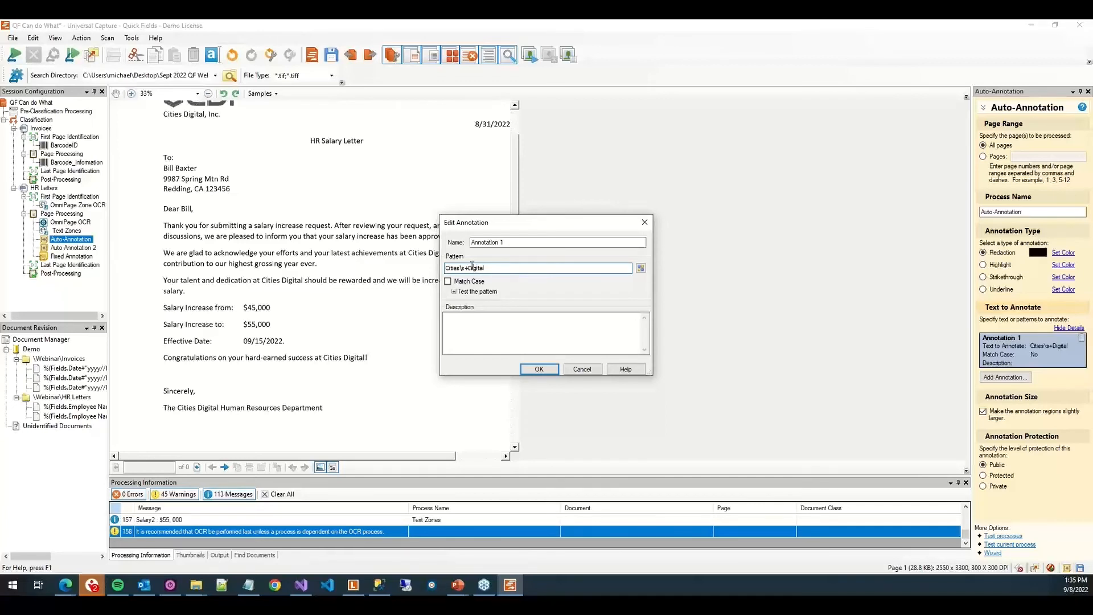
left_click(591, 370)
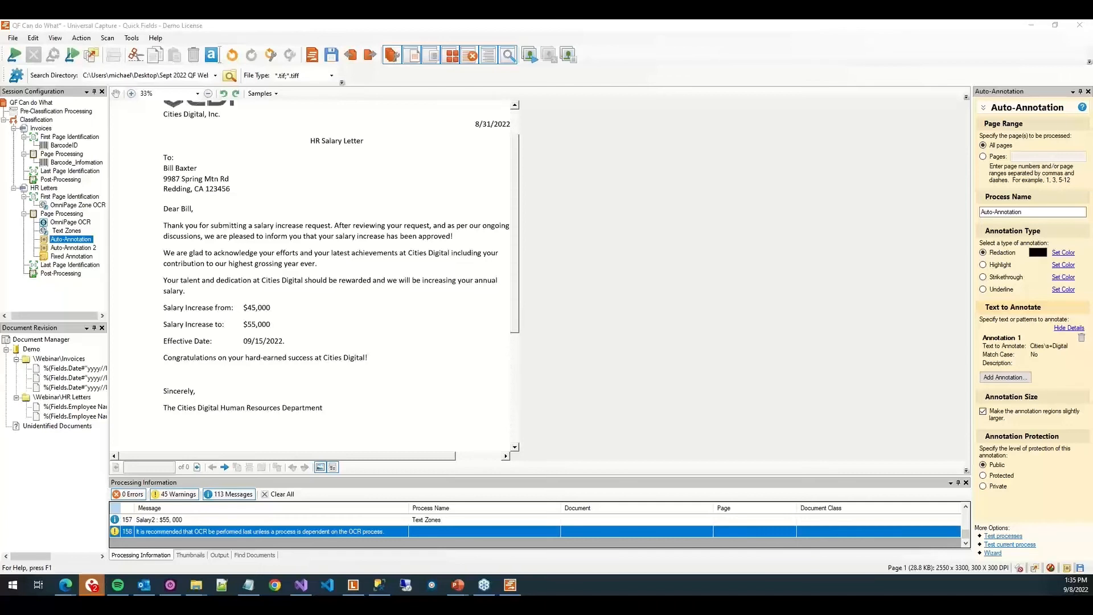
Add a new sample page in the HR Letters document class options and start importing its image.
right_click(37, 188)
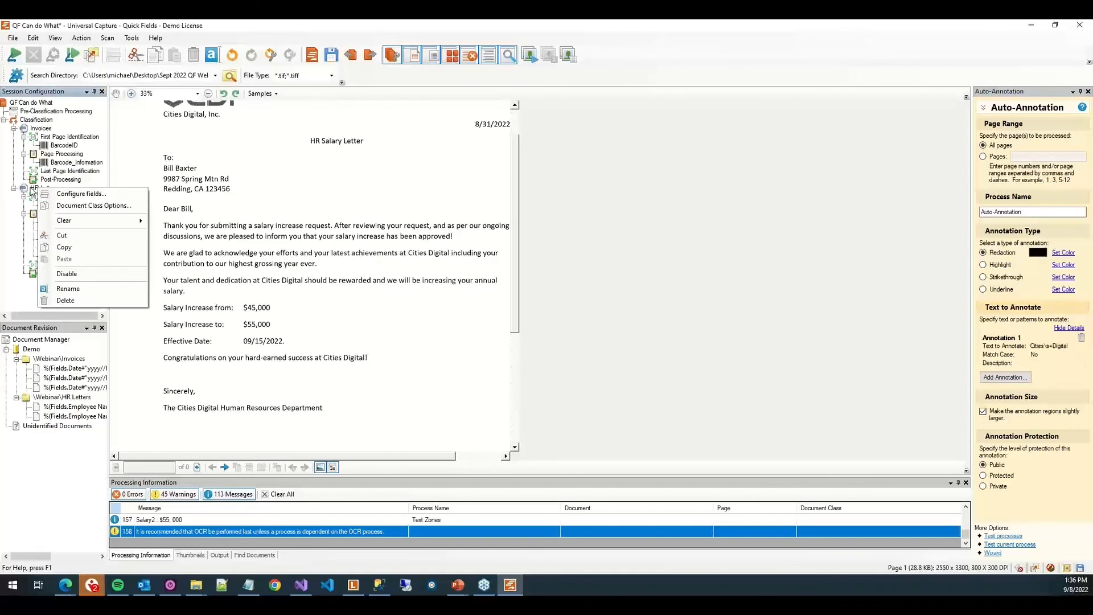
left_click(30, 189)
left_click(31, 189)
right_click(31, 188)
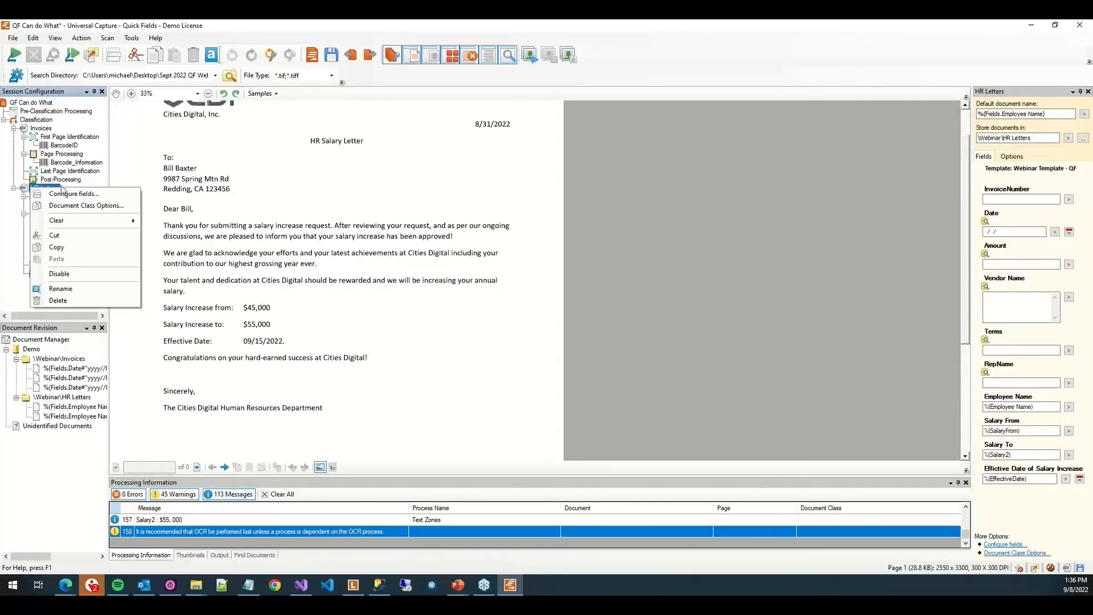
left_click(104, 207)
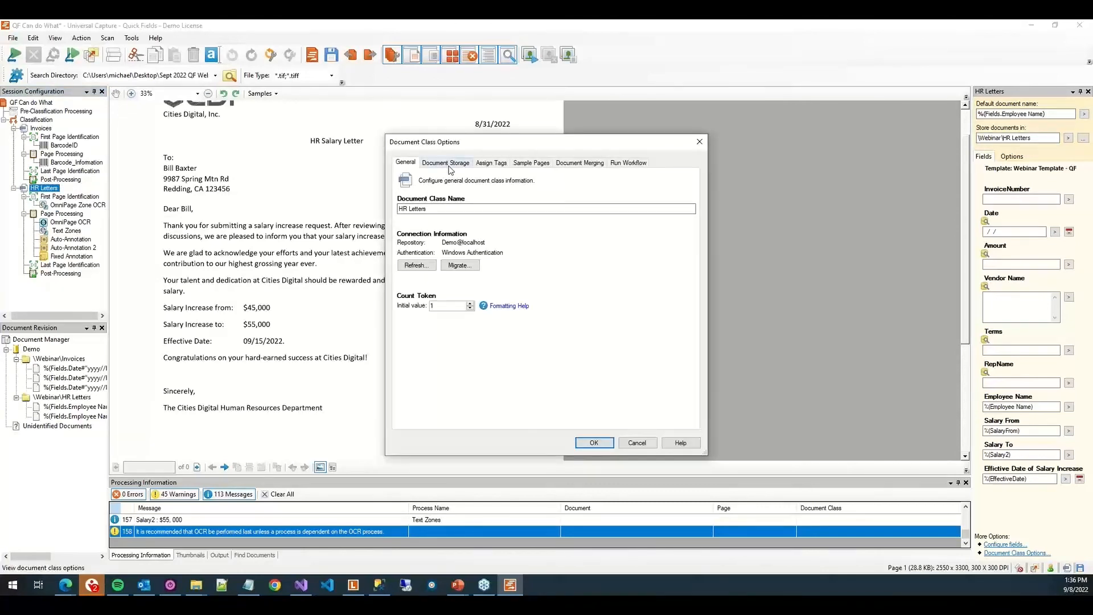
left_click(526, 165)
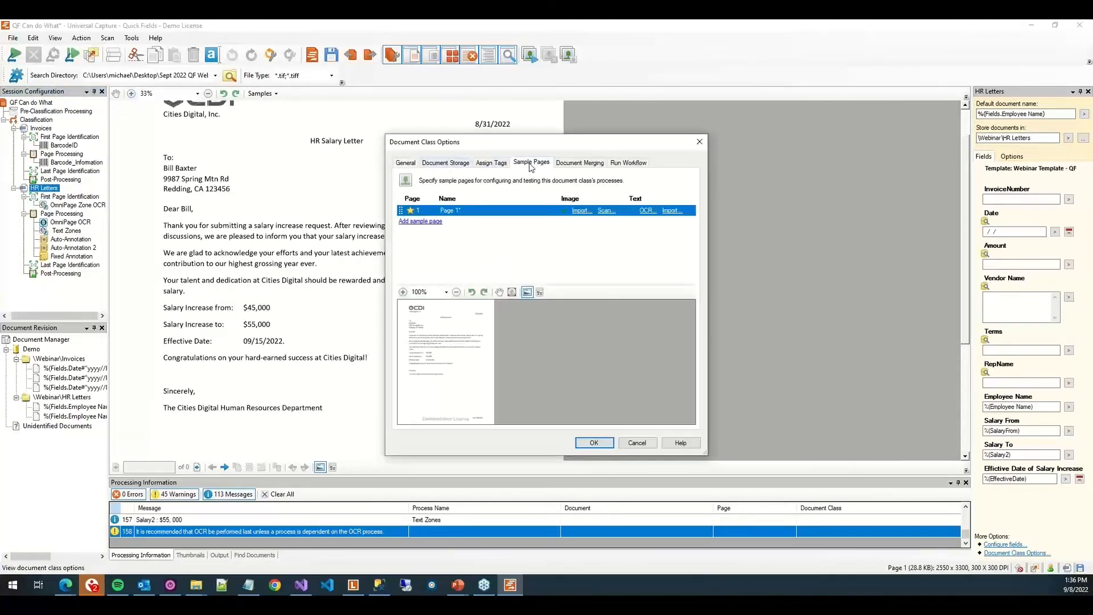
left_click(437, 223)
left_click(567, 224)
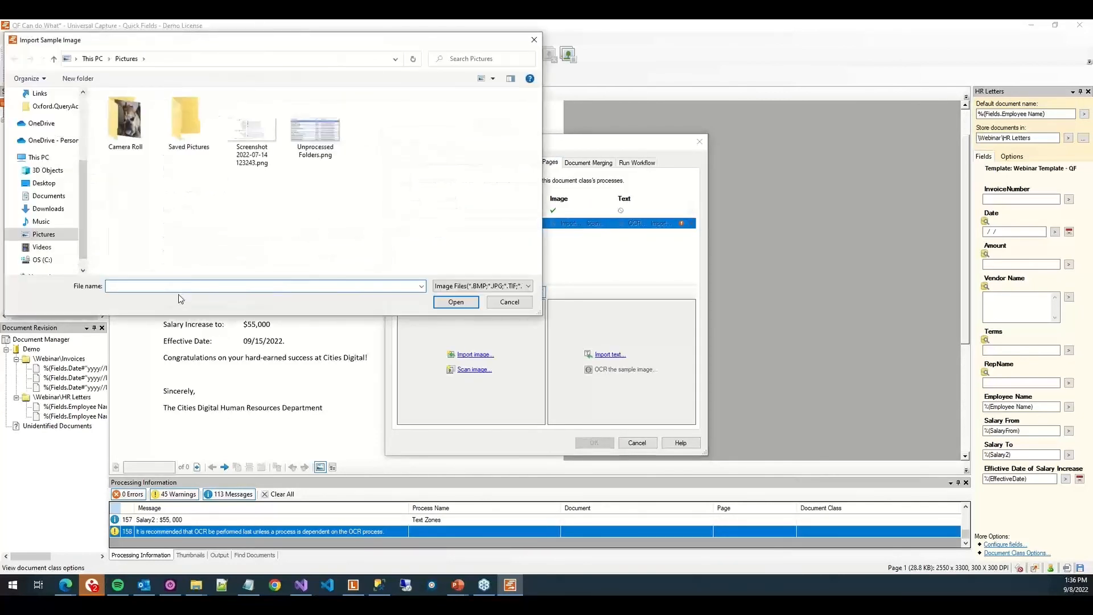
Try to import a sample file from C:\Program Files (x86)\Laserfiche\Client as the new sample page's image.
type("C:\\progr")
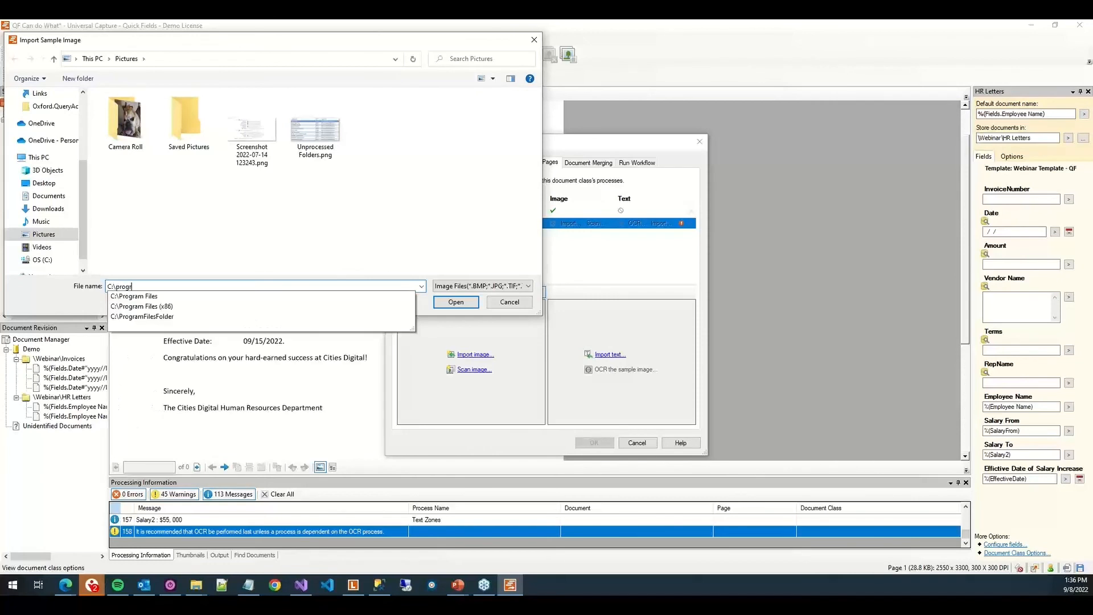
key("Down")
key("Down")
key("Down")
key("Up")
type("\\laser")
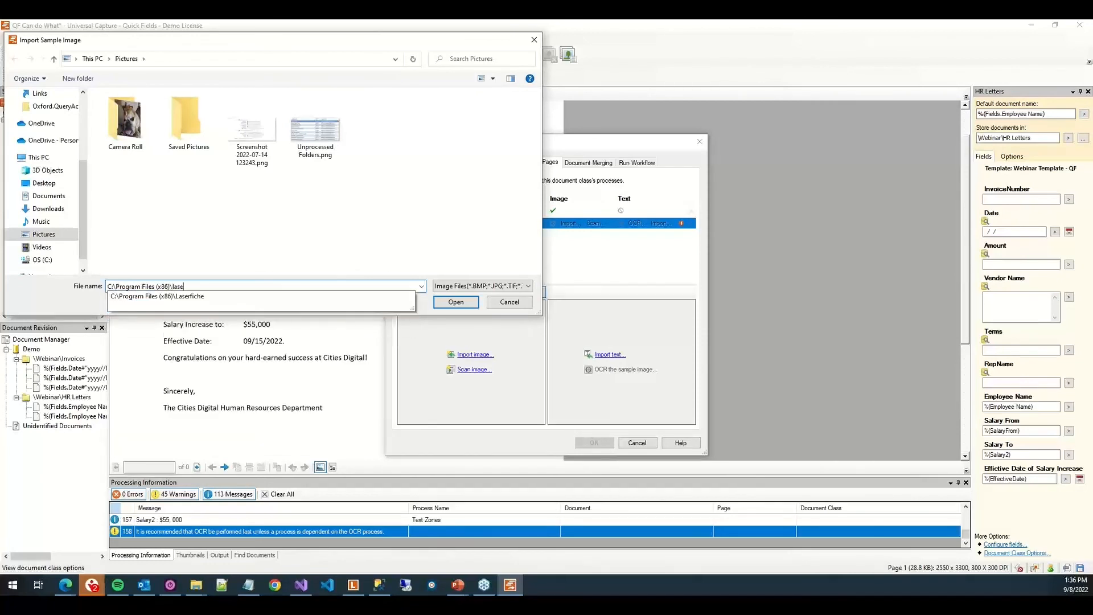
key("Down")
type("\\")
key("Down")
type("\\sample")
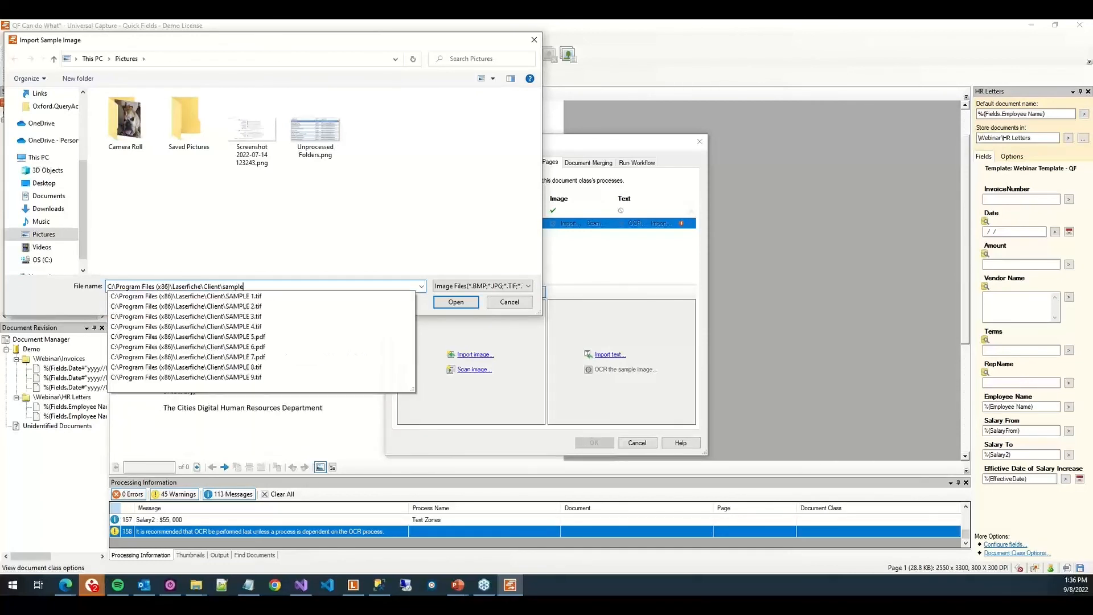
key("Down")
key("Down")
key("Down")
key("Down")
key("Return")
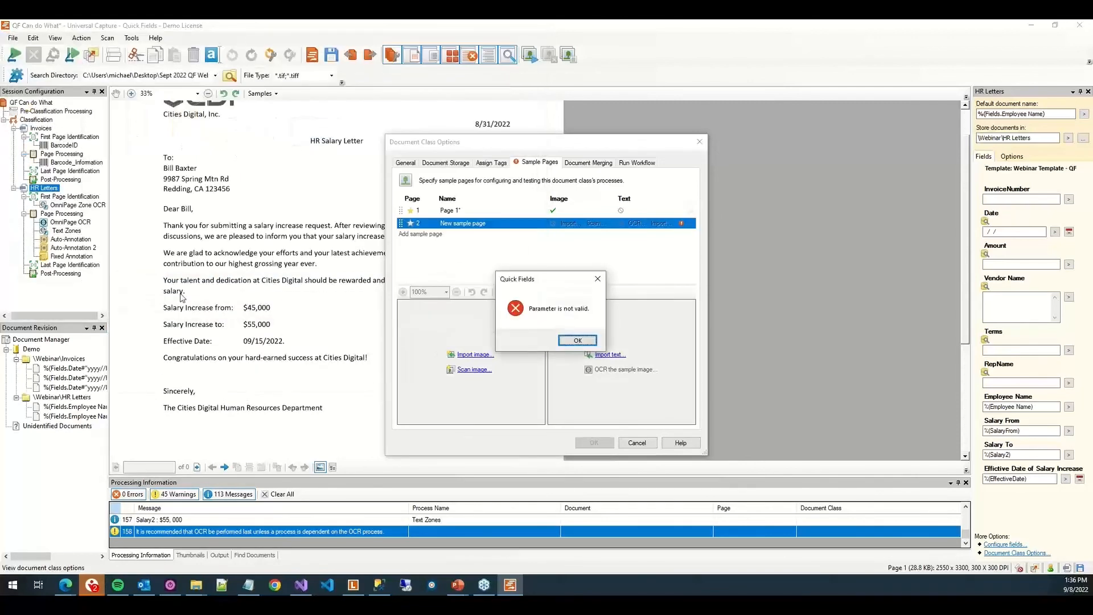
left_click(592, 340)
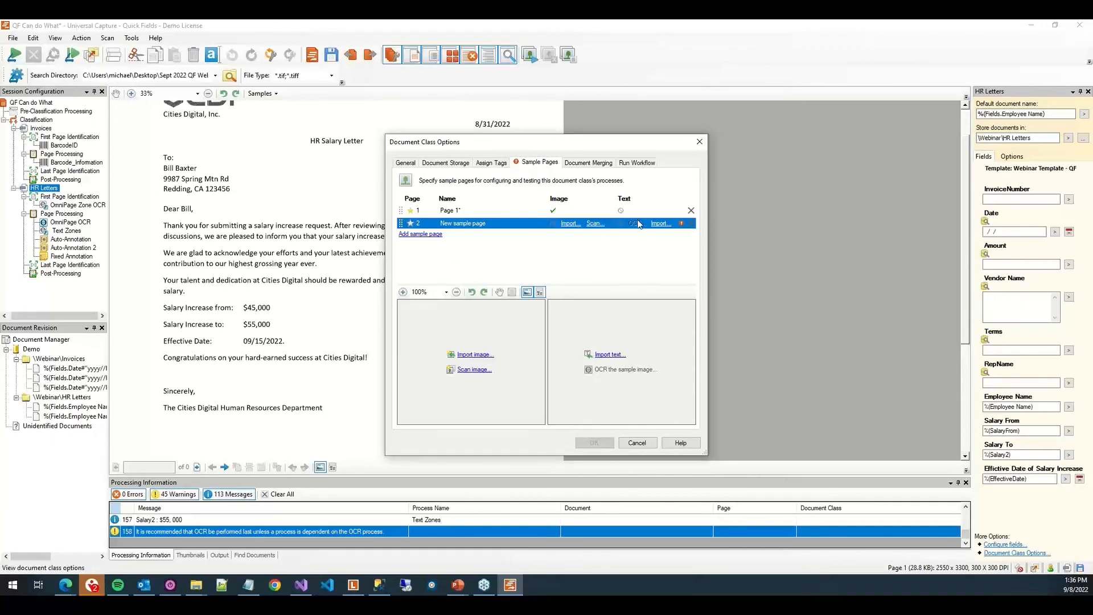
Check the text import for the new sample page and discard the changes to the HR Letters document class options.
left_click(658, 228)
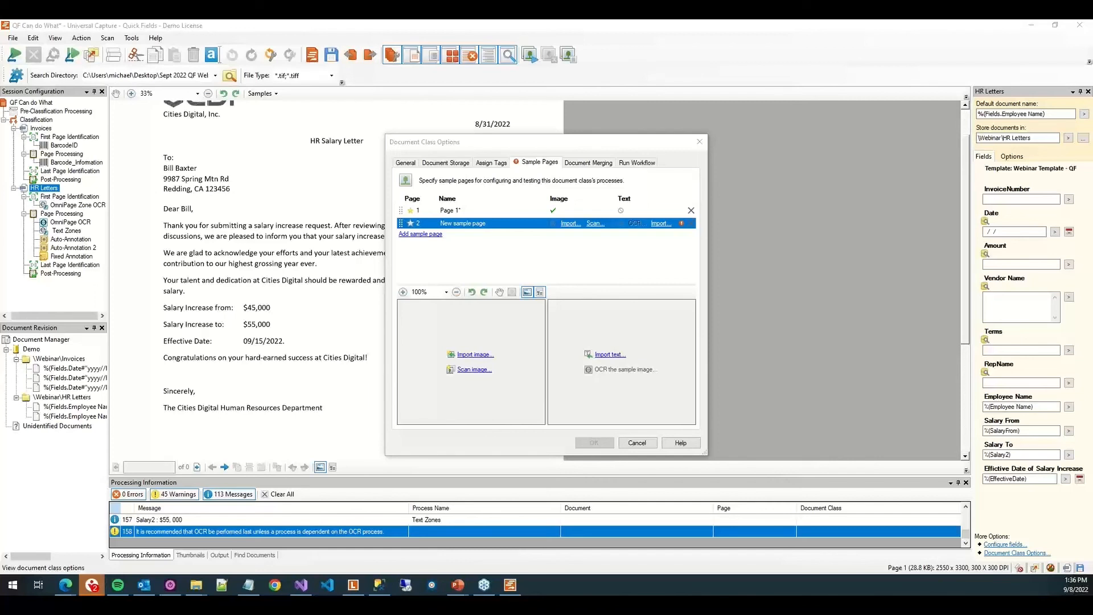
left_click(605, 343)
left_click(637, 442)
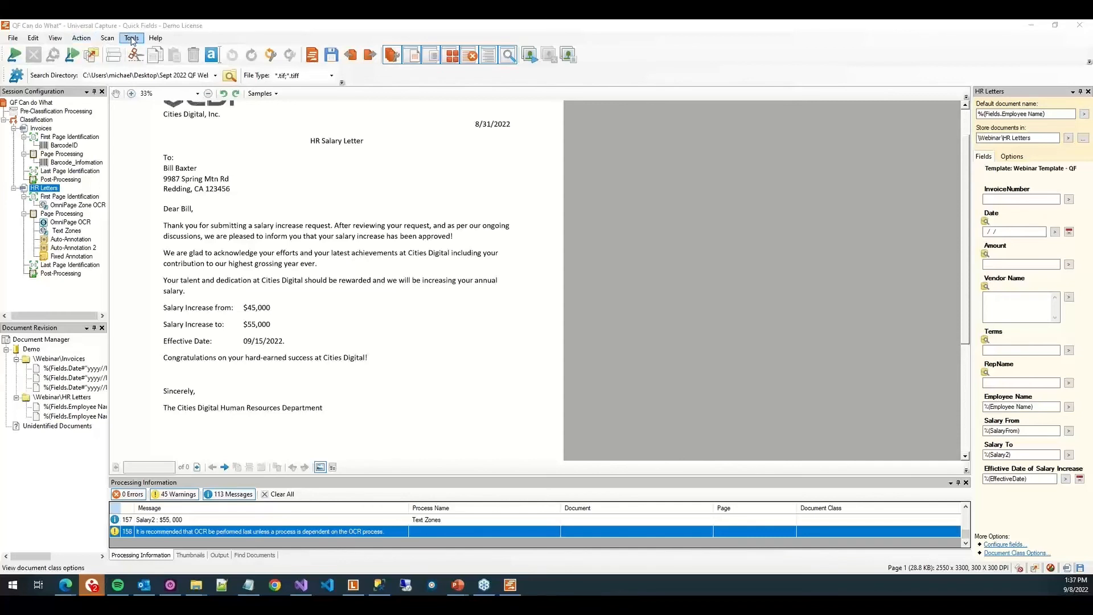
Change the scan source to Laserfiche Capture Engine with the scan source setup shown.
left_click(109, 38)
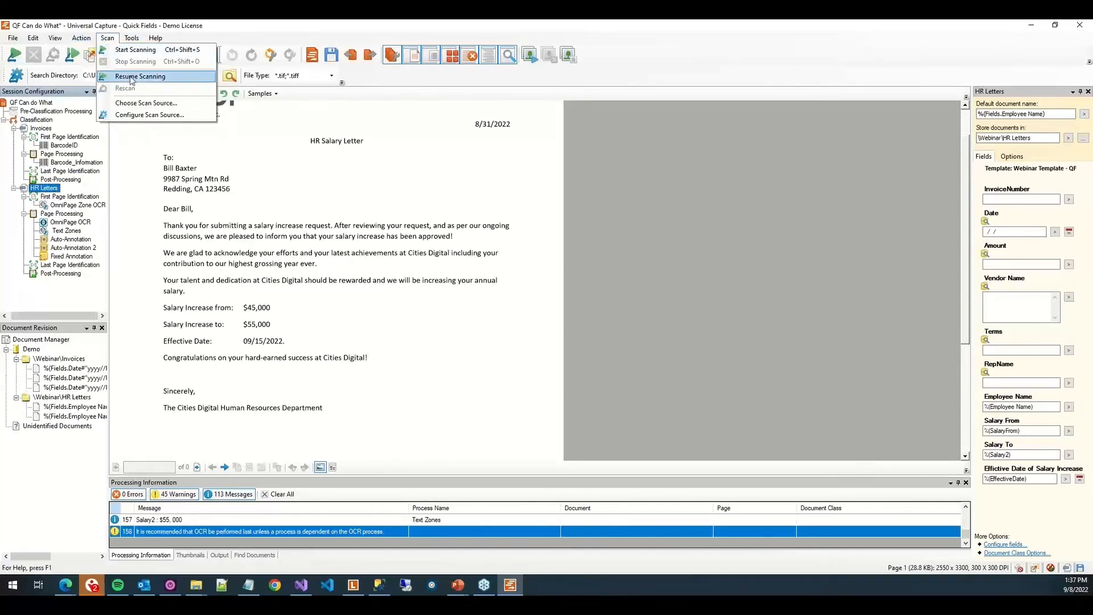
left_click(146, 104)
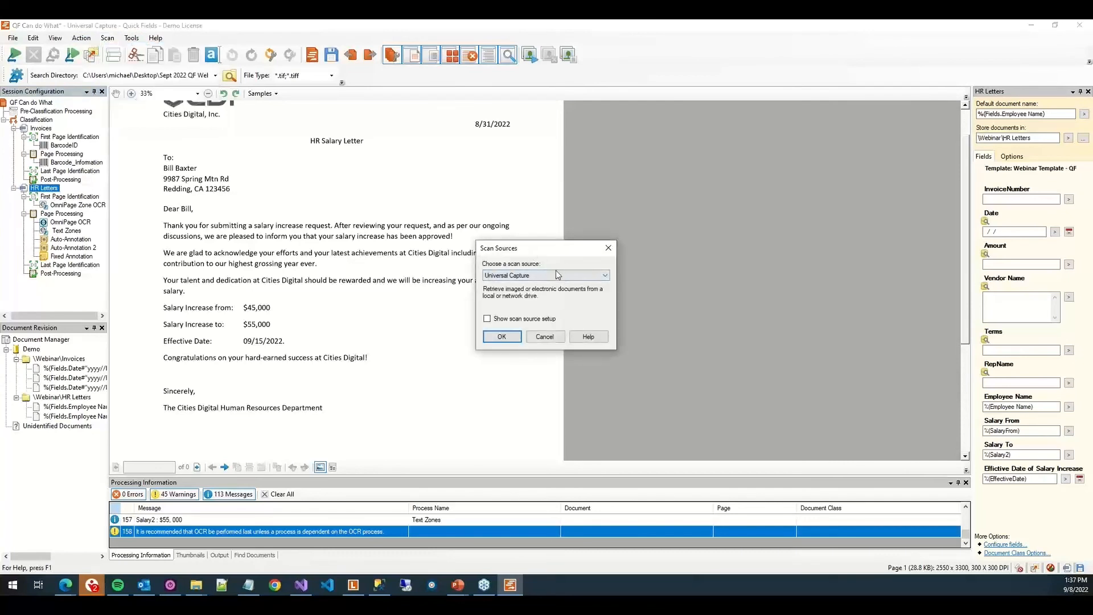
left_click(558, 275)
left_click(551, 308)
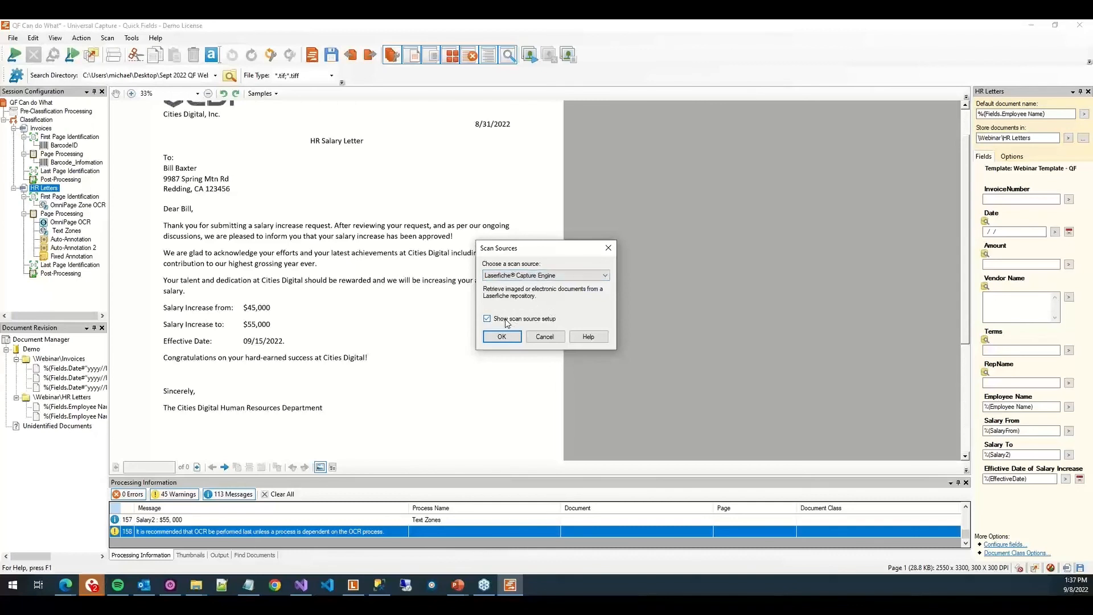
left_click(505, 319)
left_click(501, 336)
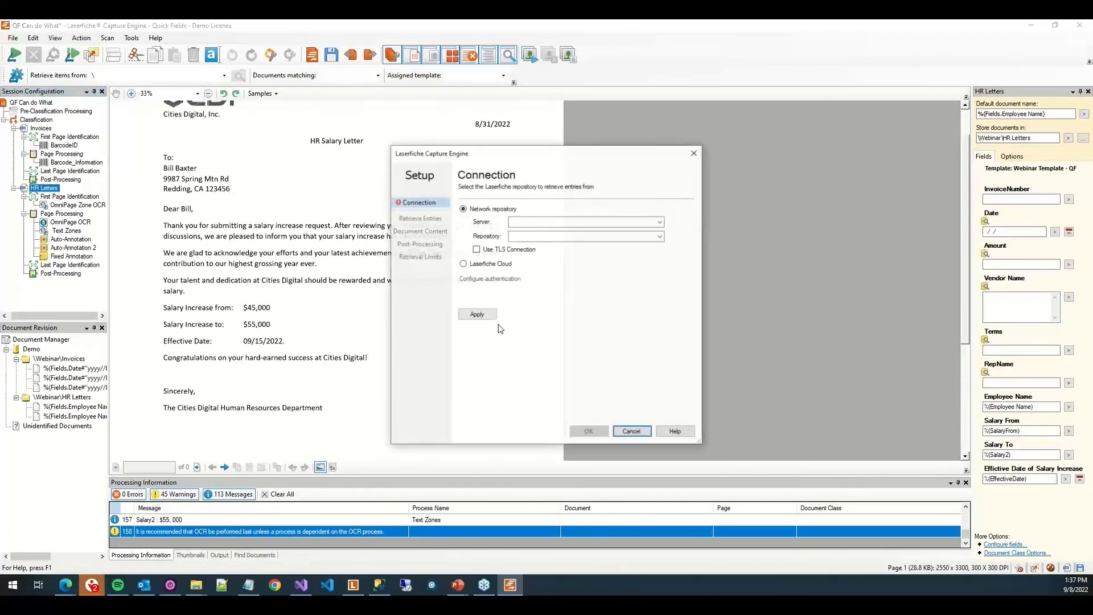
Connect the capture engine to the demo repository on server localhost, validating Windows authentication and applying the connection.
left_click(548, 219)
type("localh")
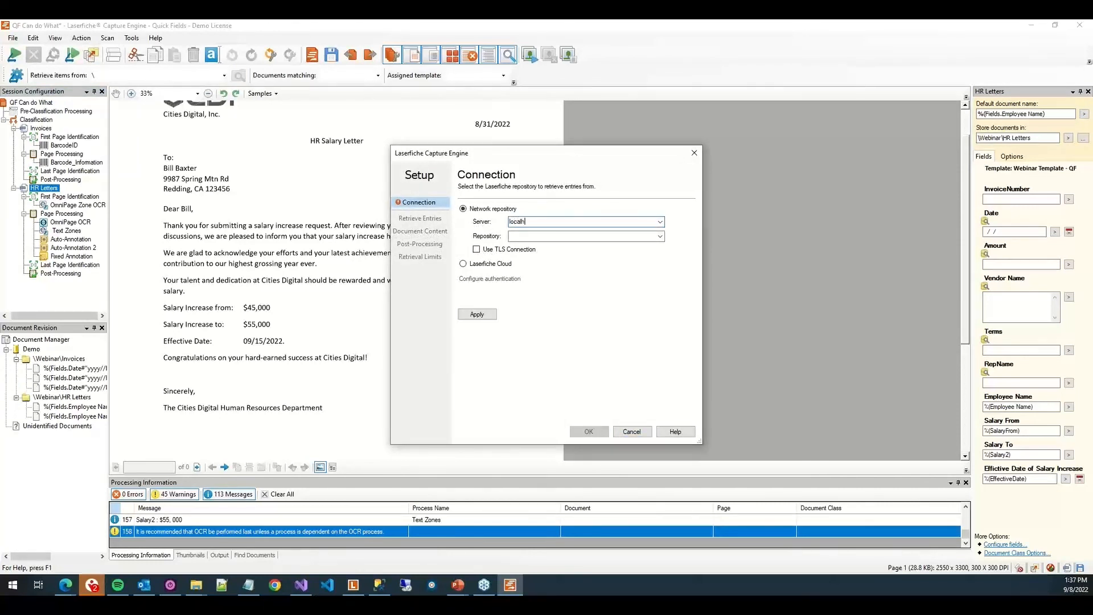
type("demo")
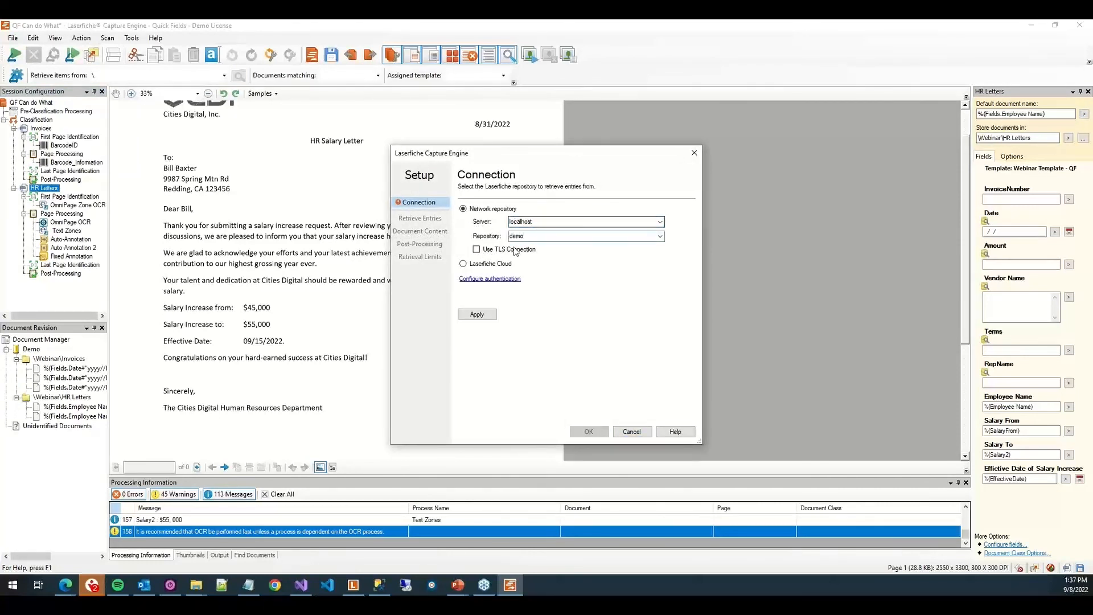
left_click(514, 279)
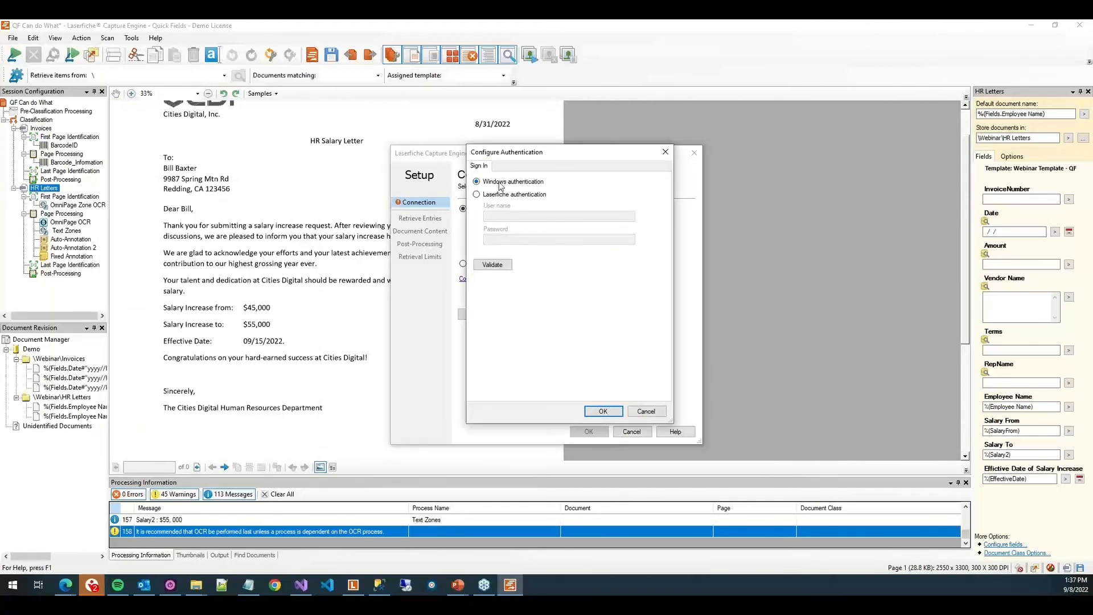
left_click(492, 265)
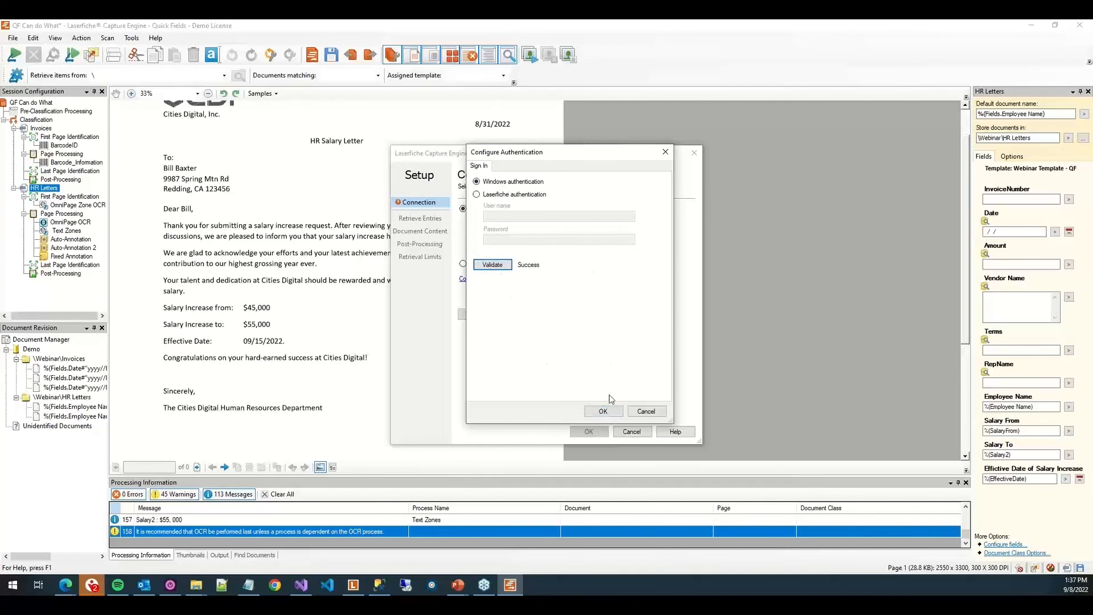
left_click(609, 417)
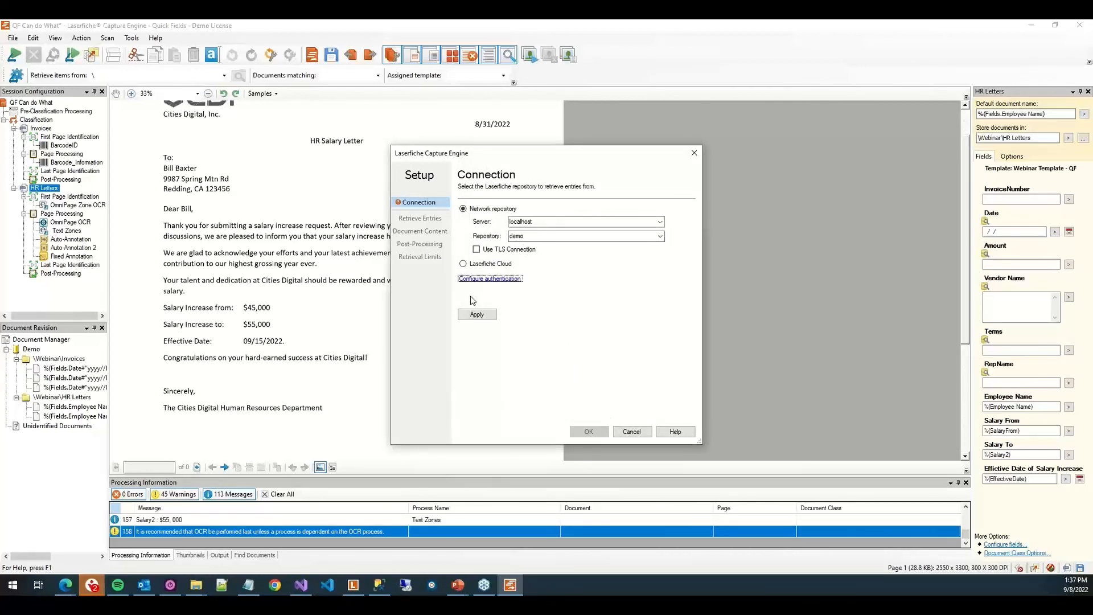
left_click(477, 314)
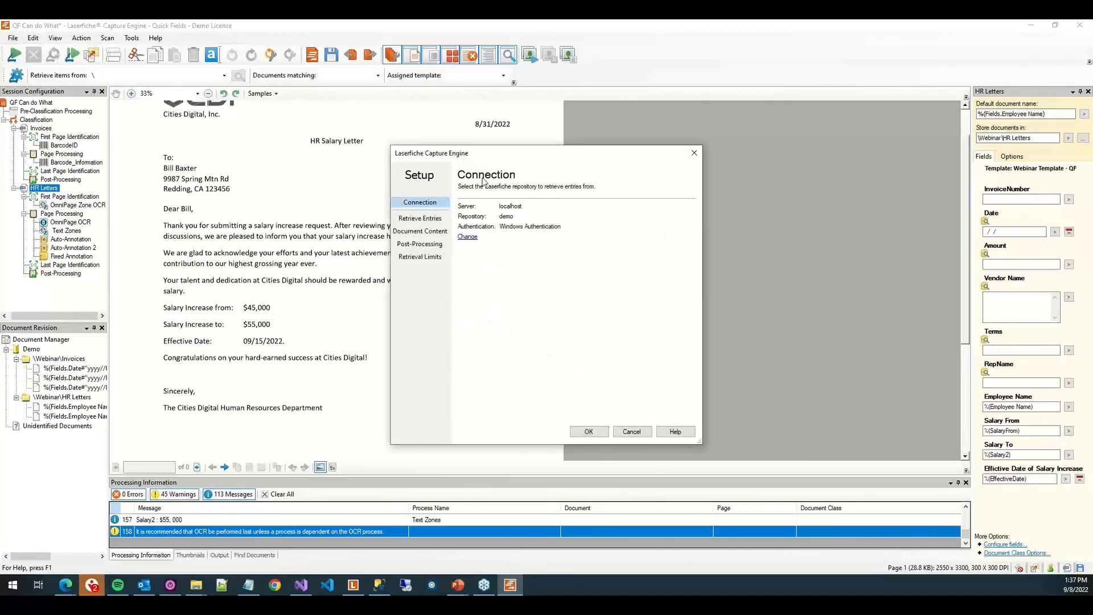
Examine the entry retrieval conditions, including the path, and briefly enable the name condition to view its options before disabling it.
left_click(426, 220)
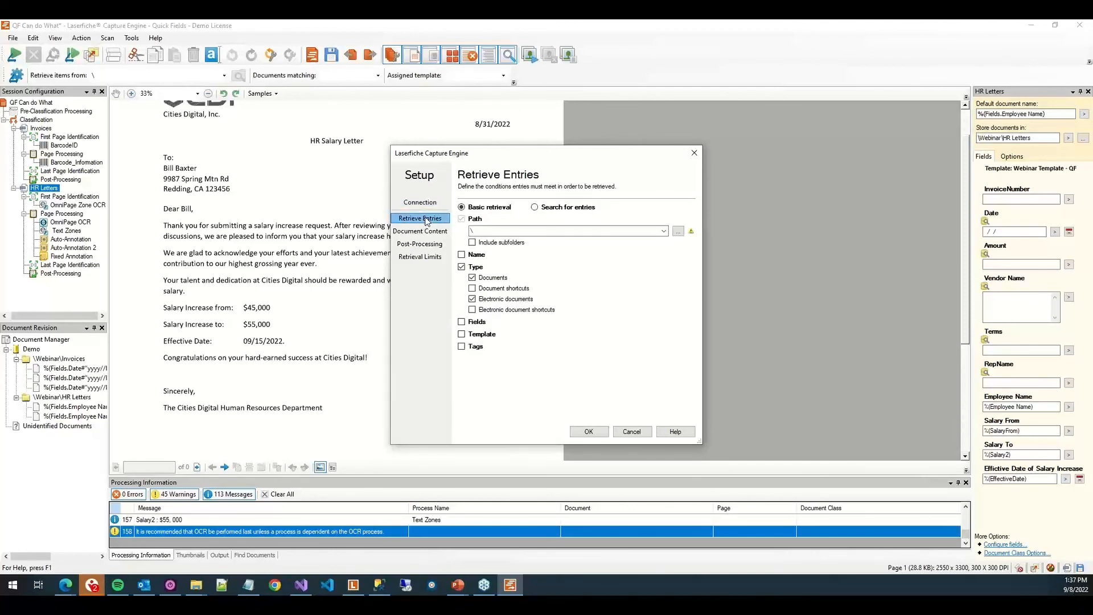
left_click(486, 230)
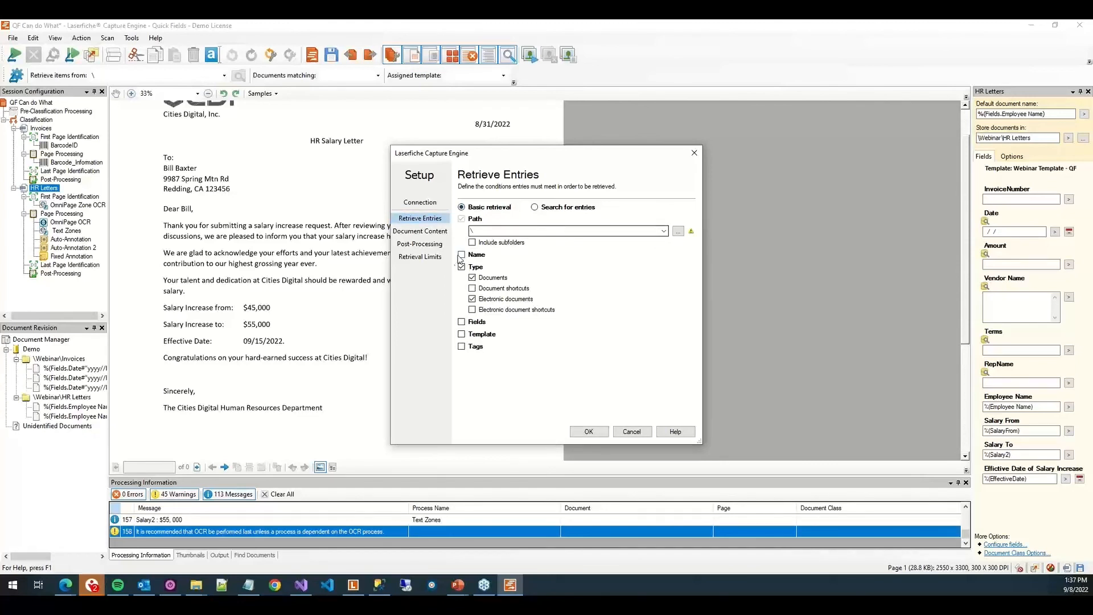
left_click(478, 256)
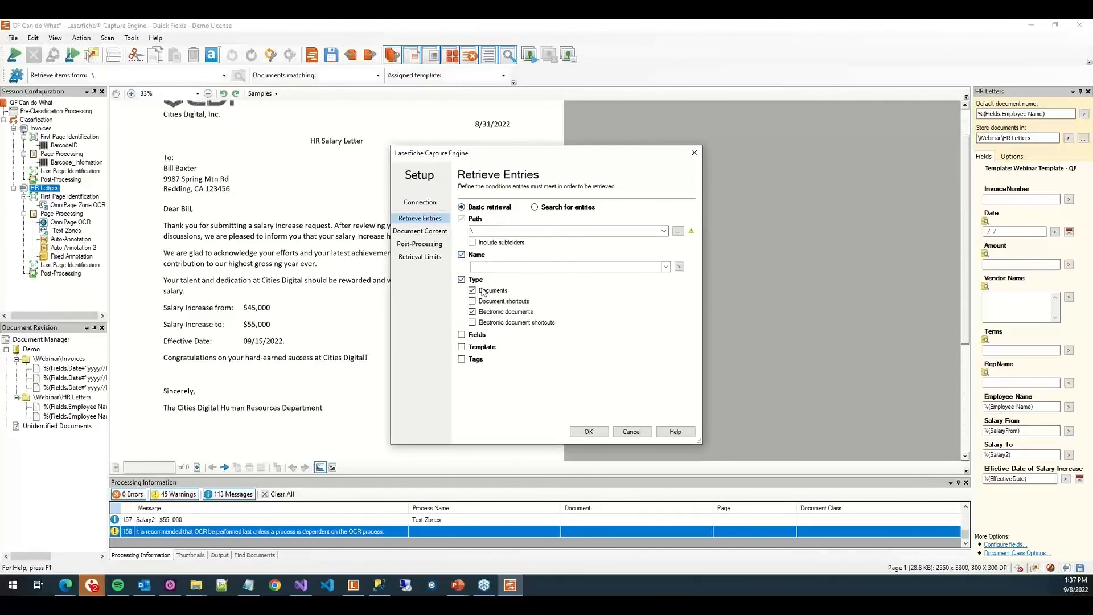
left_click(665, 266)
left_click(666, 266)
left_click(483, 258)
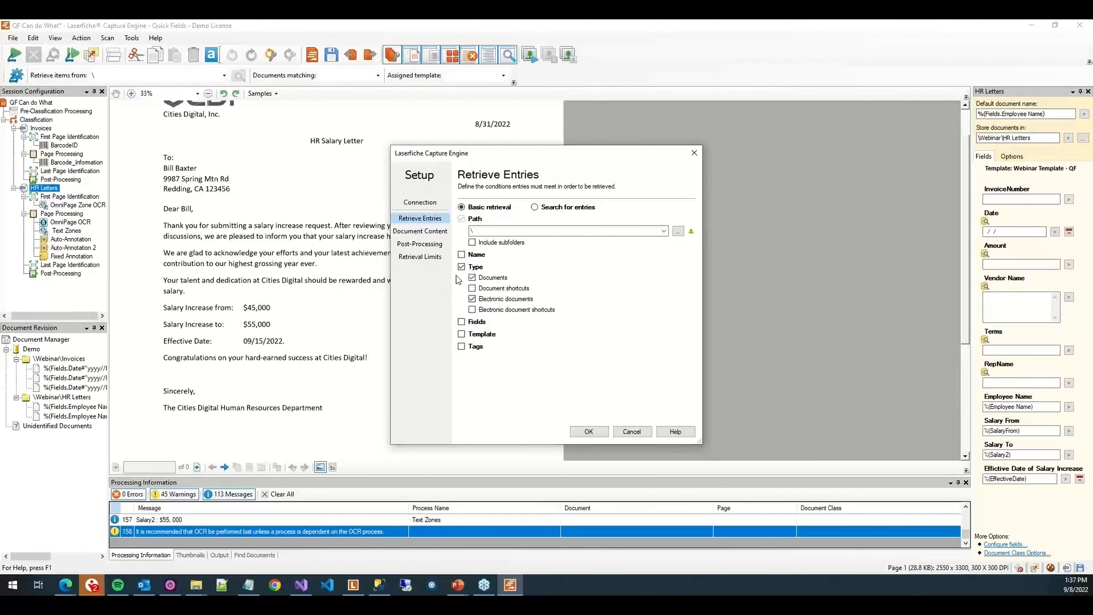
Review the capture engine's document content, post-processing and retrieval limits settings.
left_click(420, 231)
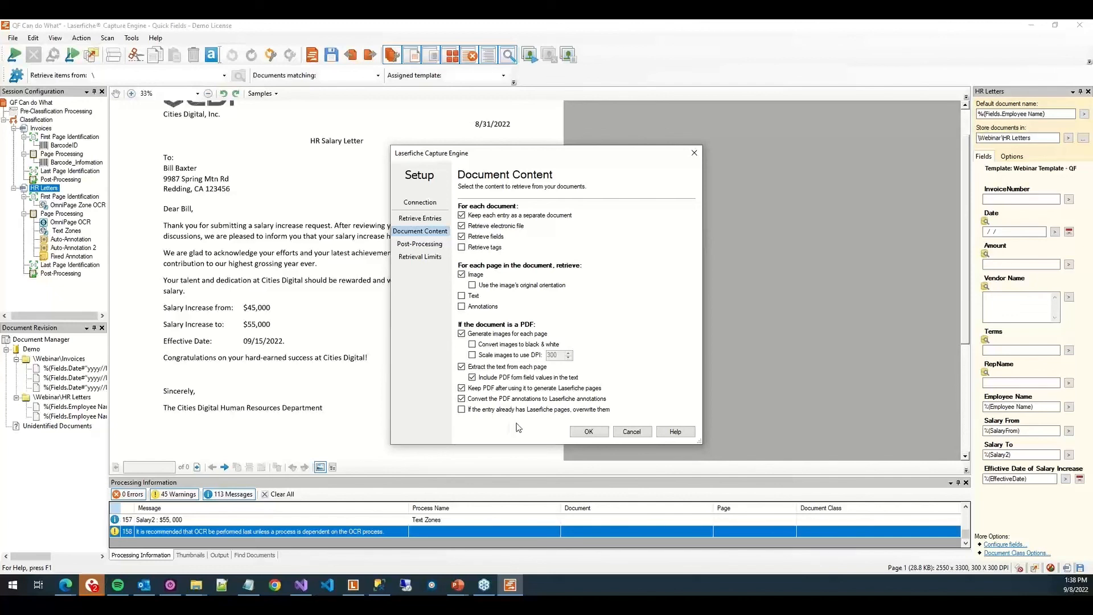
left_click(429, 247)
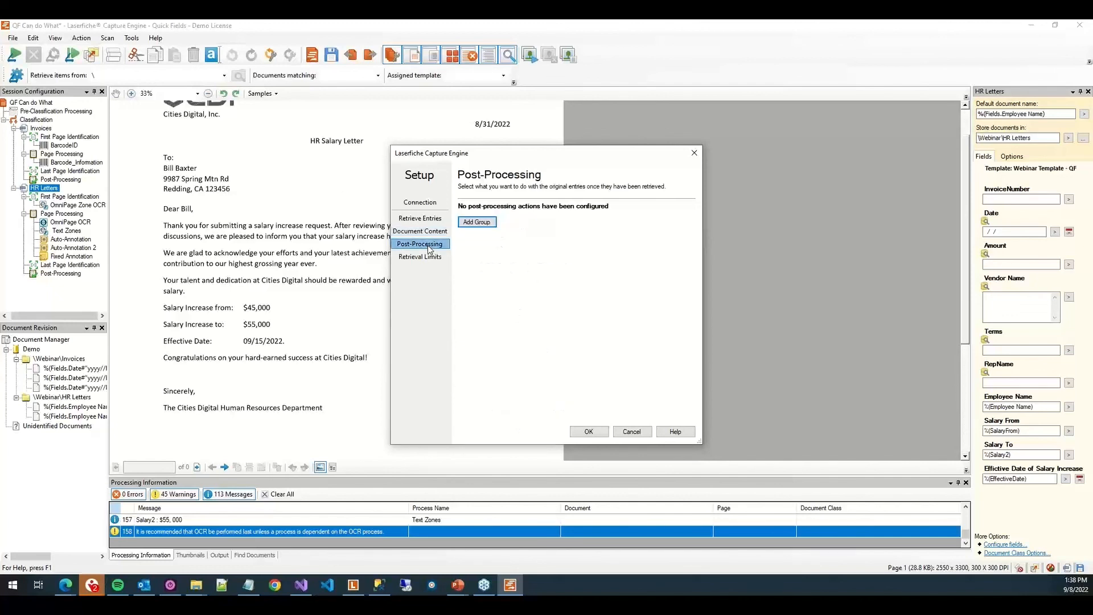
left_click(434, 257)
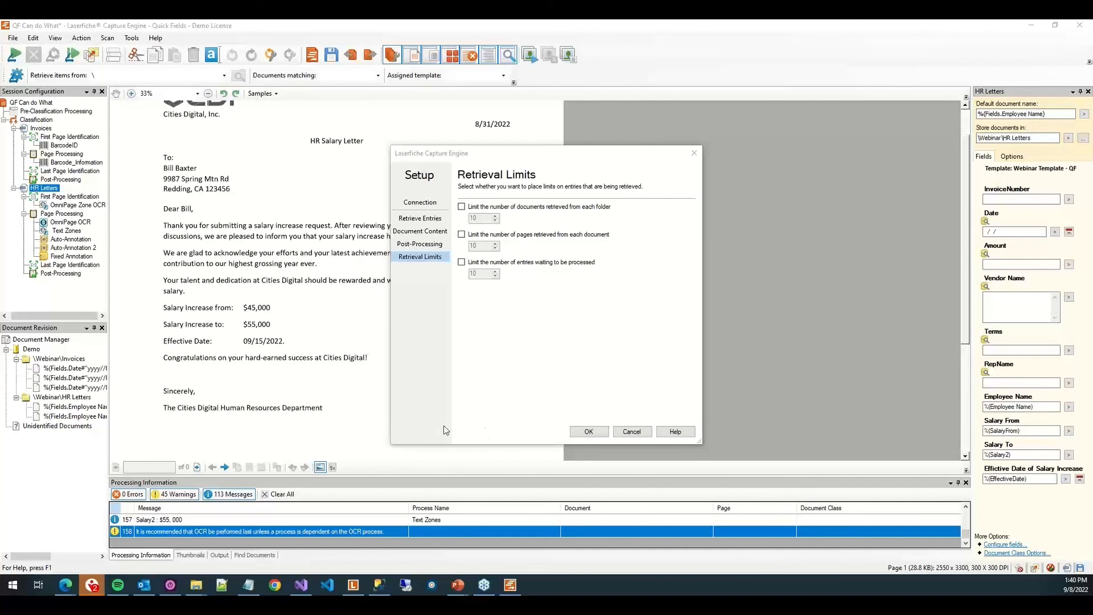
Discard the capture engine setup changes and minimize Quick Fields to return to the presentation.
left_click(631, 431)
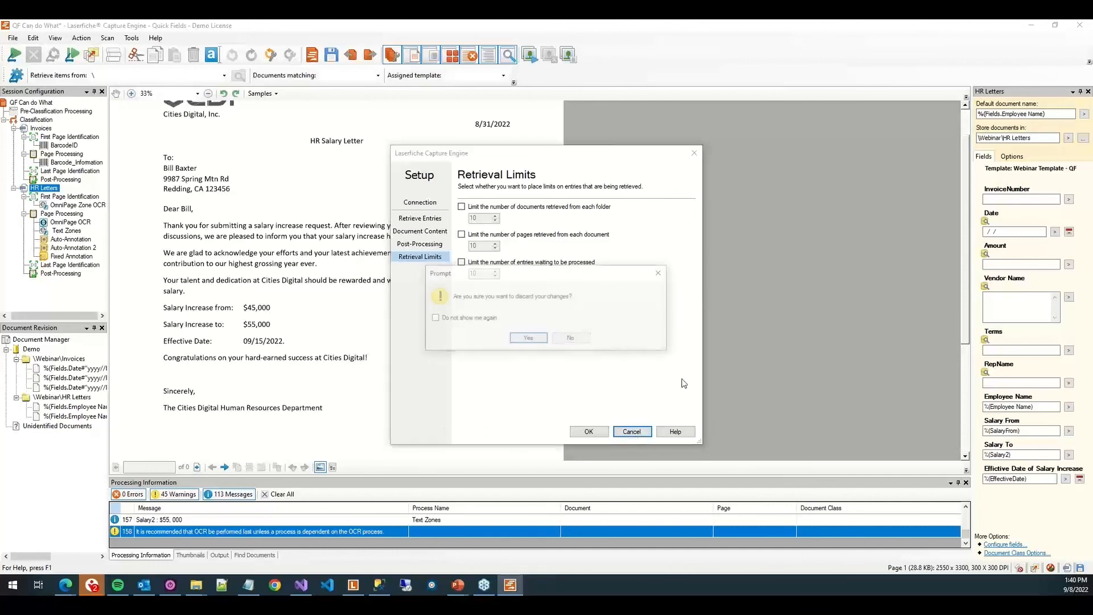
left_click(528, 339)
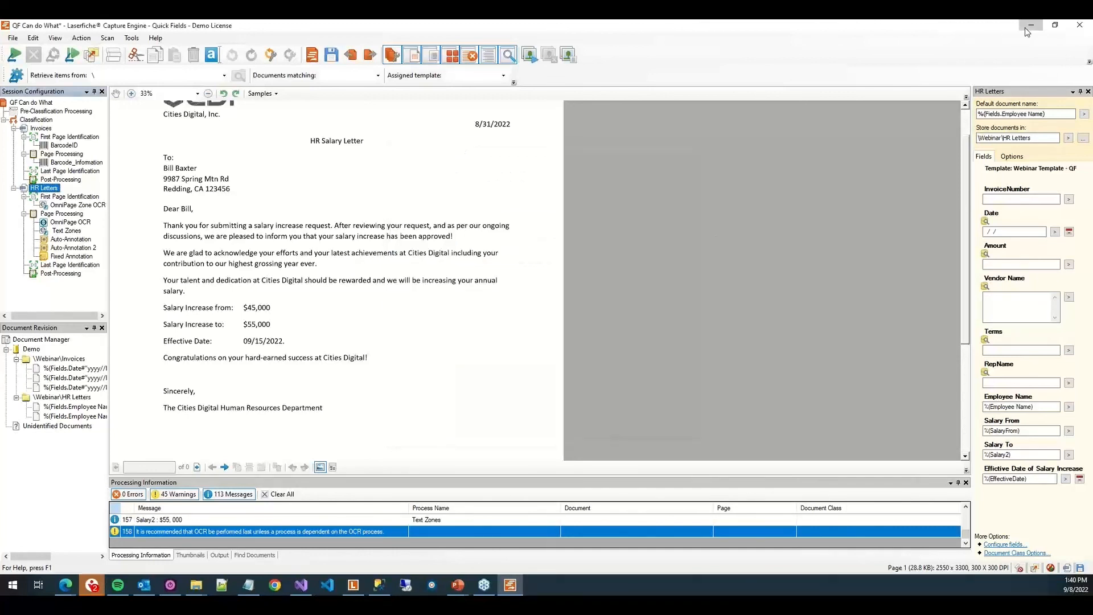
left_click(1027, 25)
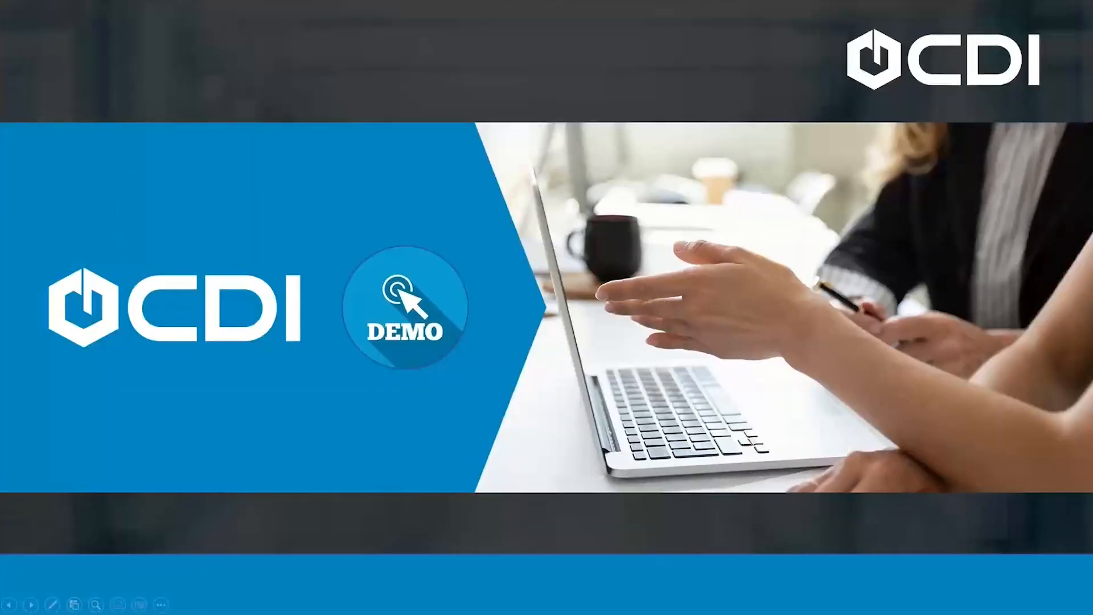